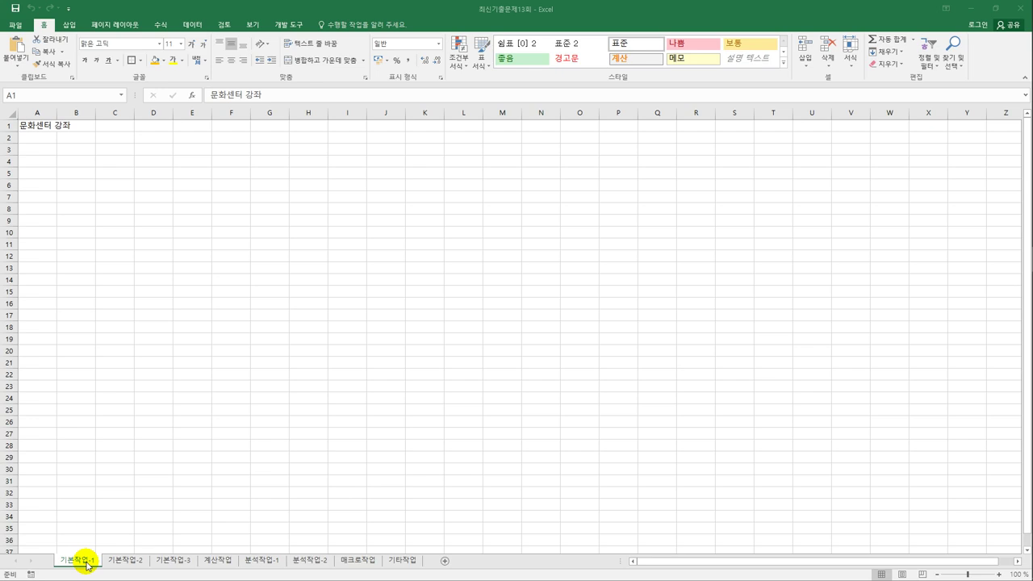
pyautogui.click(86, 565)
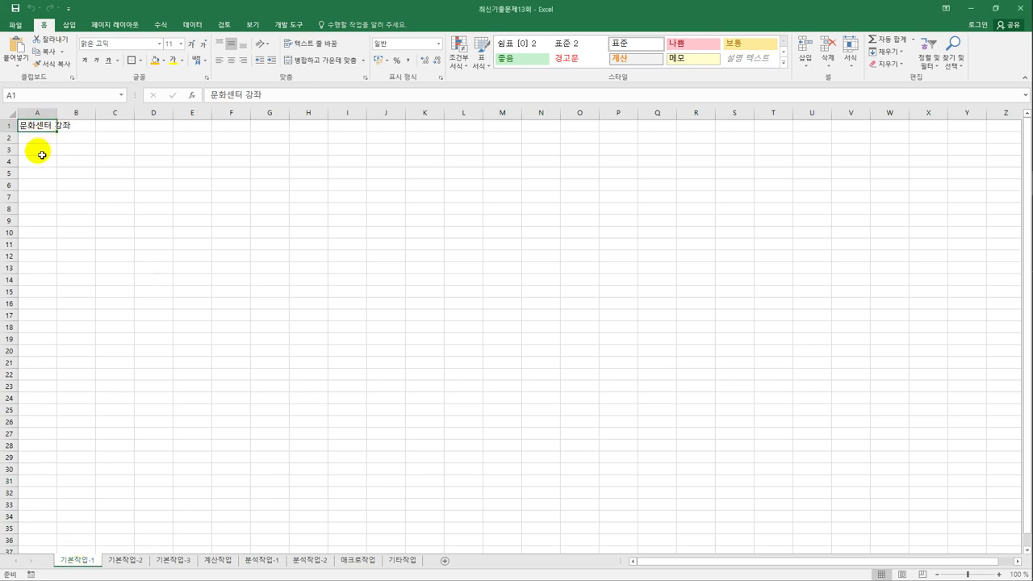
pyautogui.moveTo(42, 155); pyautogui.dragTo(268, 257)
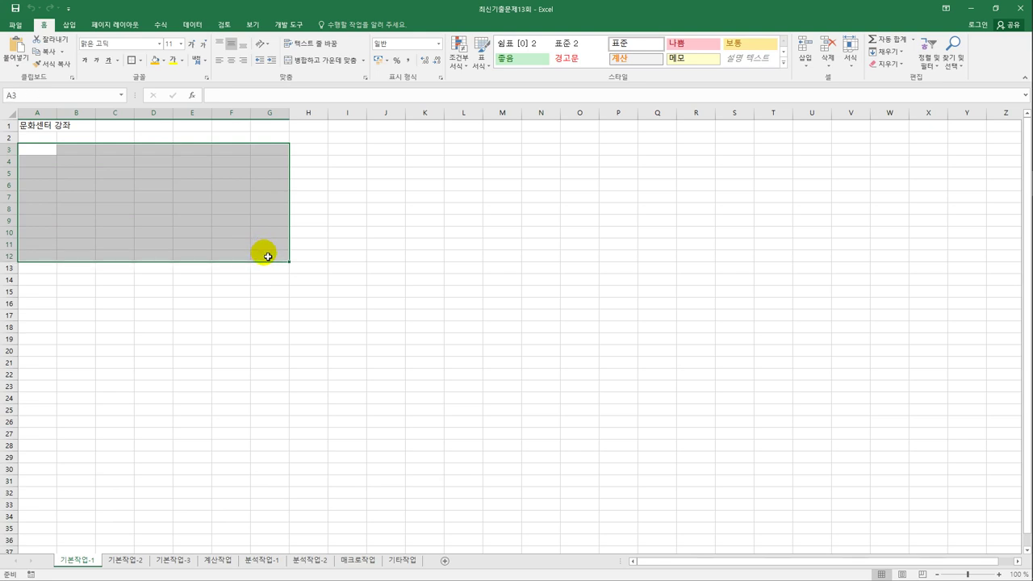
# - On the 기본작업-2 sheet, merge and center the title 가전 제품 판매 현황 across B1:H1
pyautogui.click(126, 565)
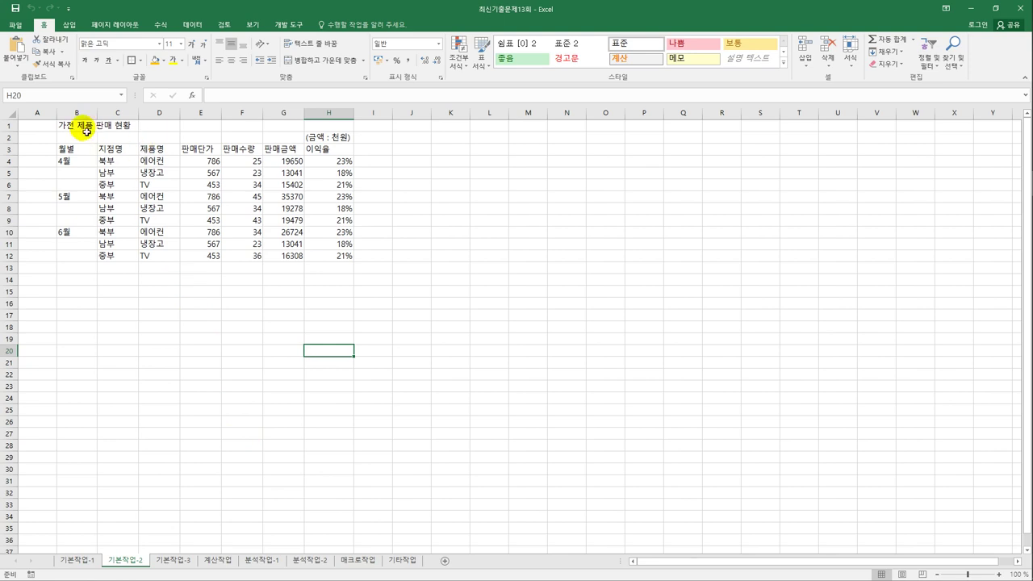
pyautogui.moveTo(80, 127); pyautogui.dragTo(319, 125)
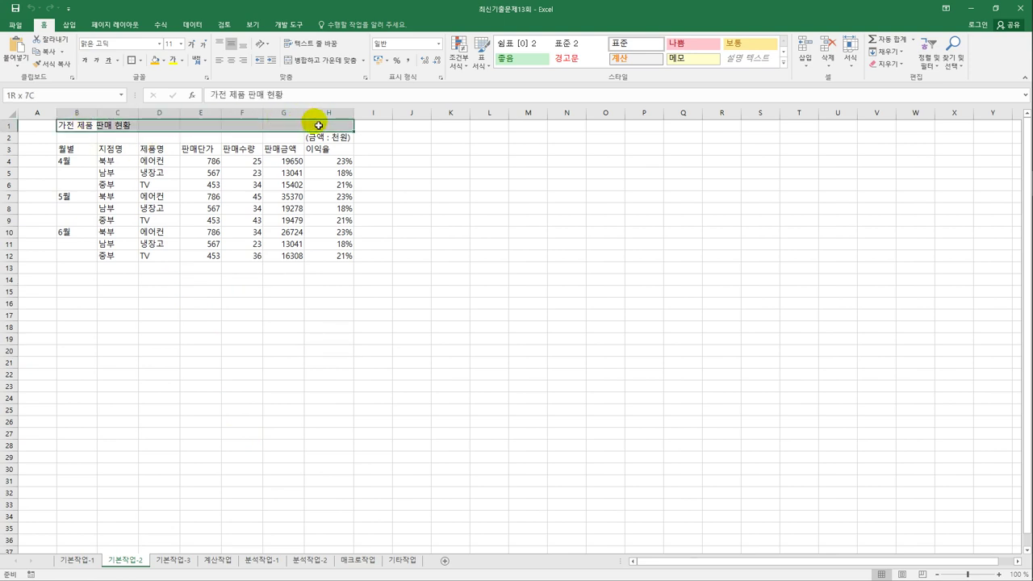
pyautogui.click(322, 62)
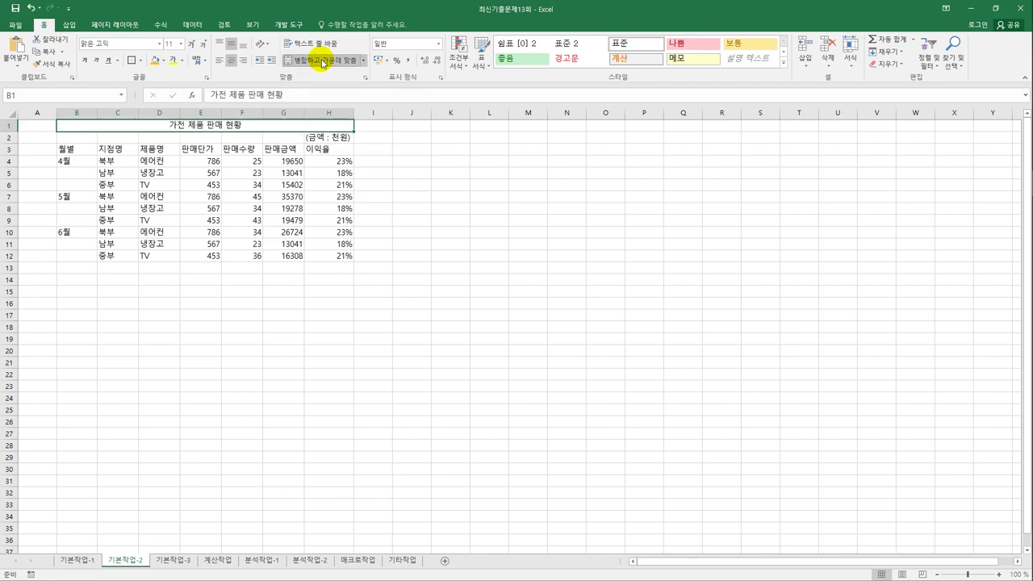
# - Set the merged title's font size to 20 and its font color to standard purple
pyautogui.click(181, 44)
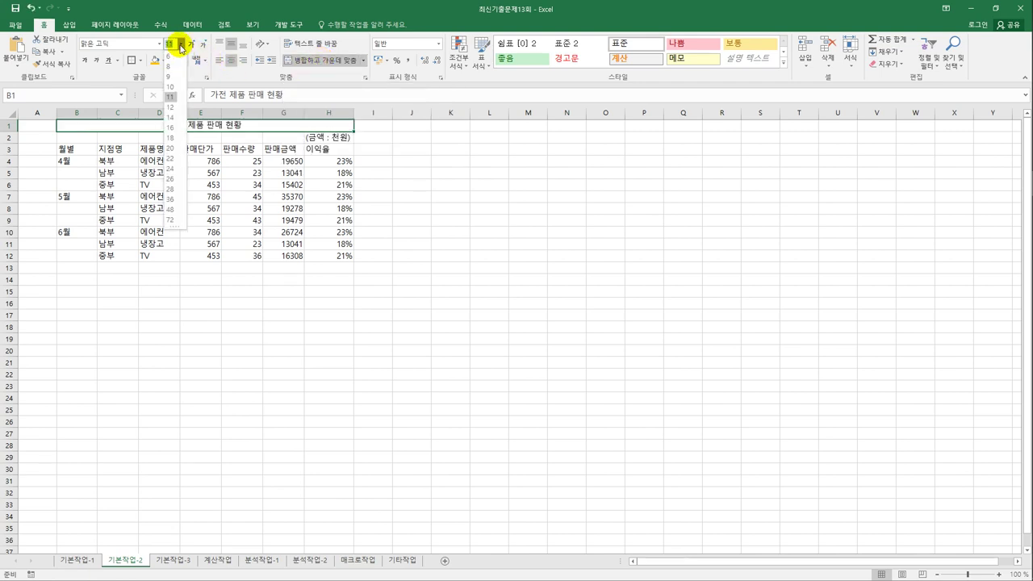
pyautogui.click(170, 149)
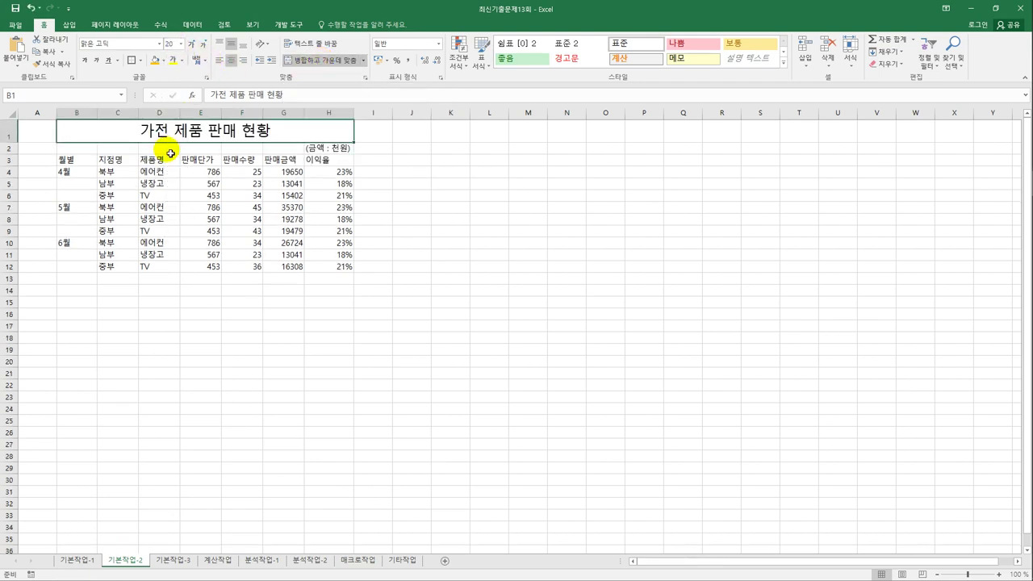
pyautogui.click(182, 60)
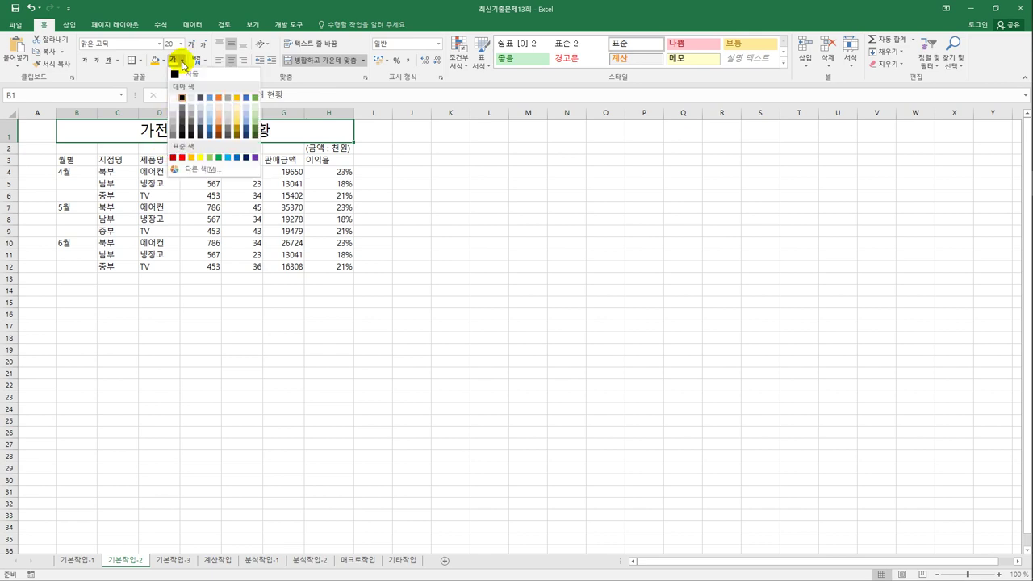
pyautogui.click(254, 158)
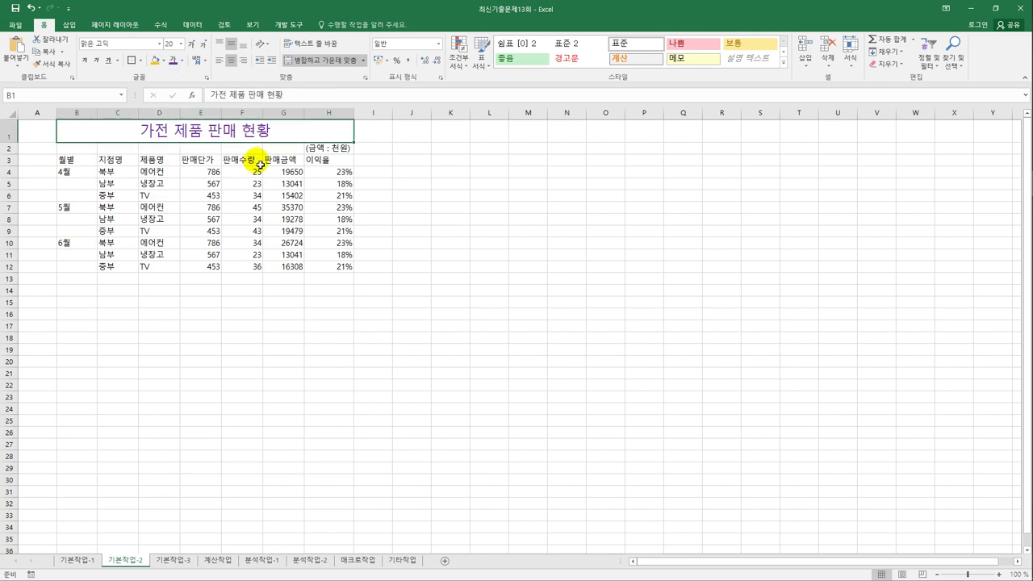
pyautogui.click(410, 244)
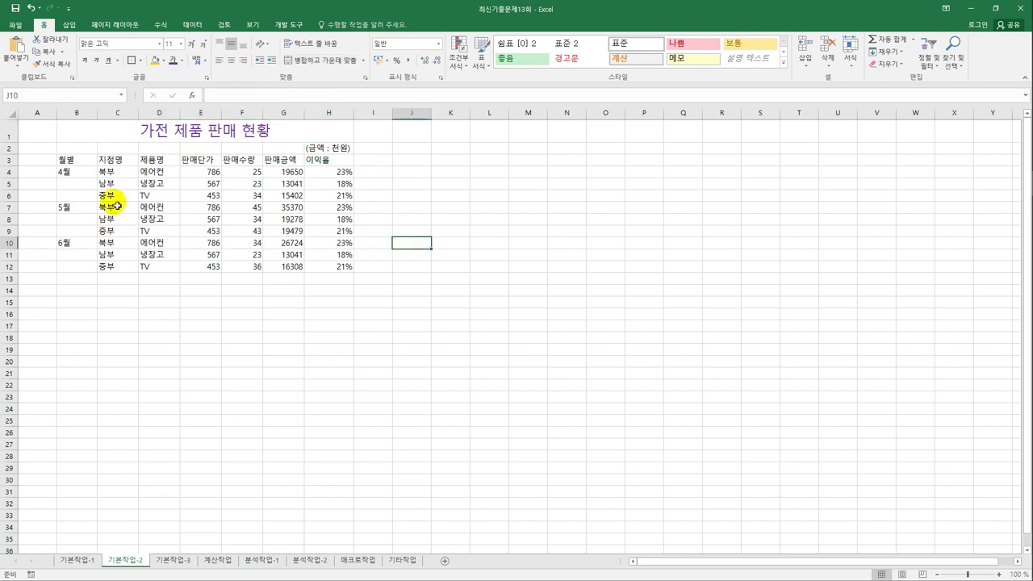
# - Merge and center the month cells B4:B6, B7:B9 and B10:B12 separately, and make them bold
pyautogui.moveTo(85, 173); pyautogui.dragTo(87, 270)
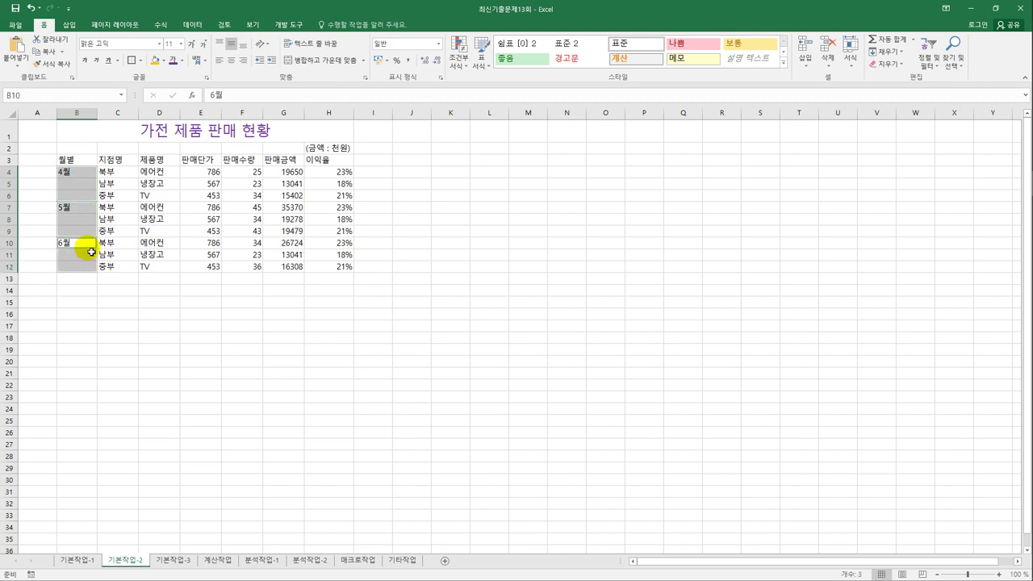
pyautogui.click(319, 61)
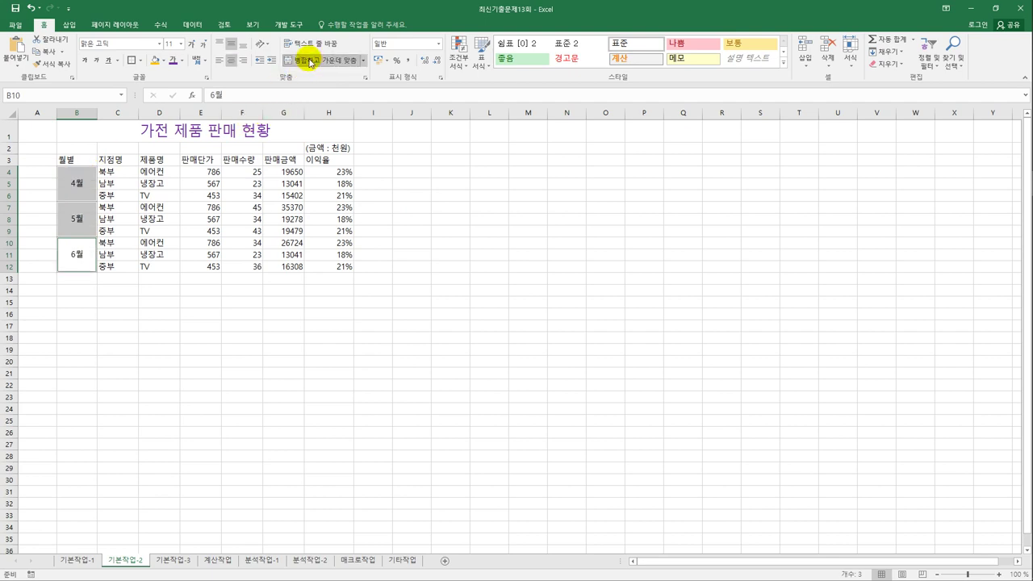
pyautogui.click(84, 59)
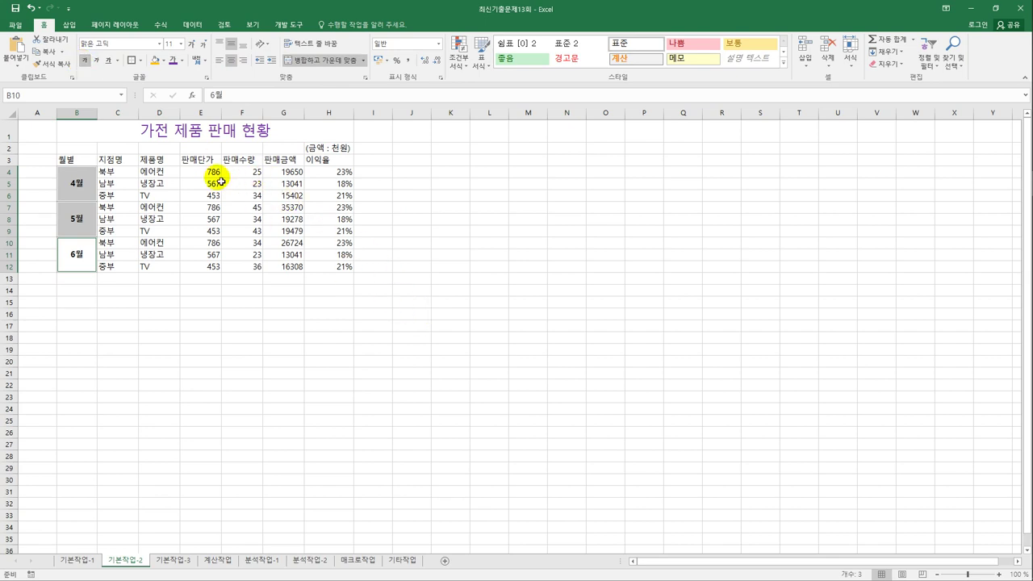
# - Apply the custom number format #,##0"천원" to E4:E12 and G4:G12, and autofit the width of column G
pyautogui.moveTo(212, 174); pyautogui.dragTo(209, 271)
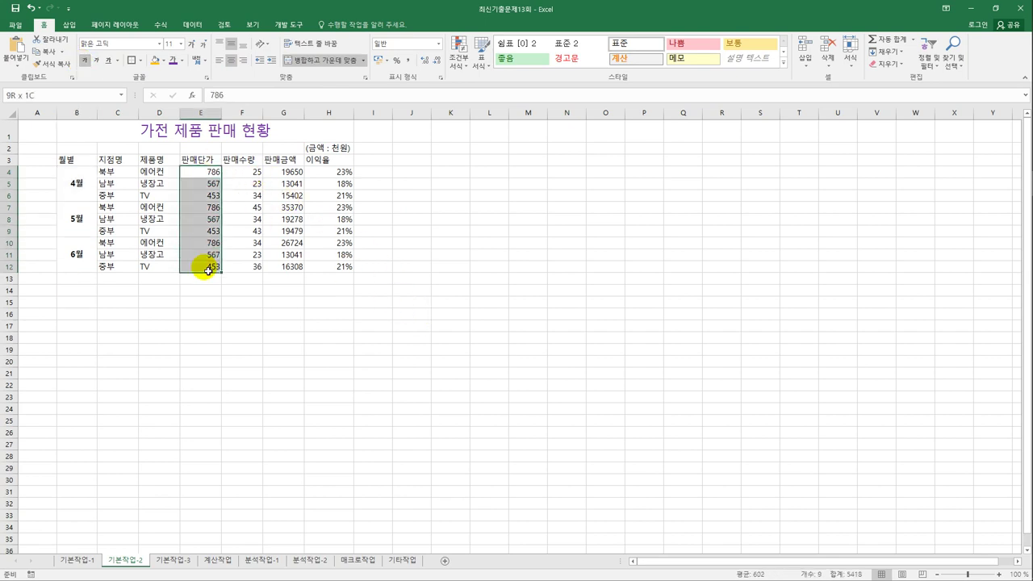
pyautogui.moveTo(292, 172); pyautogui.dragTo(301, 267)
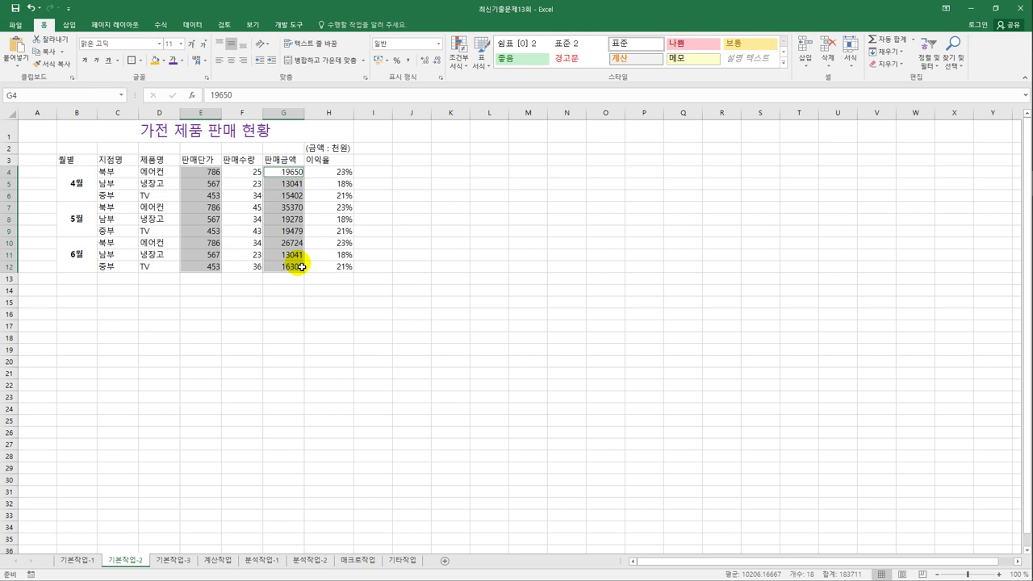
pyautogui.rightClick(276, 194)
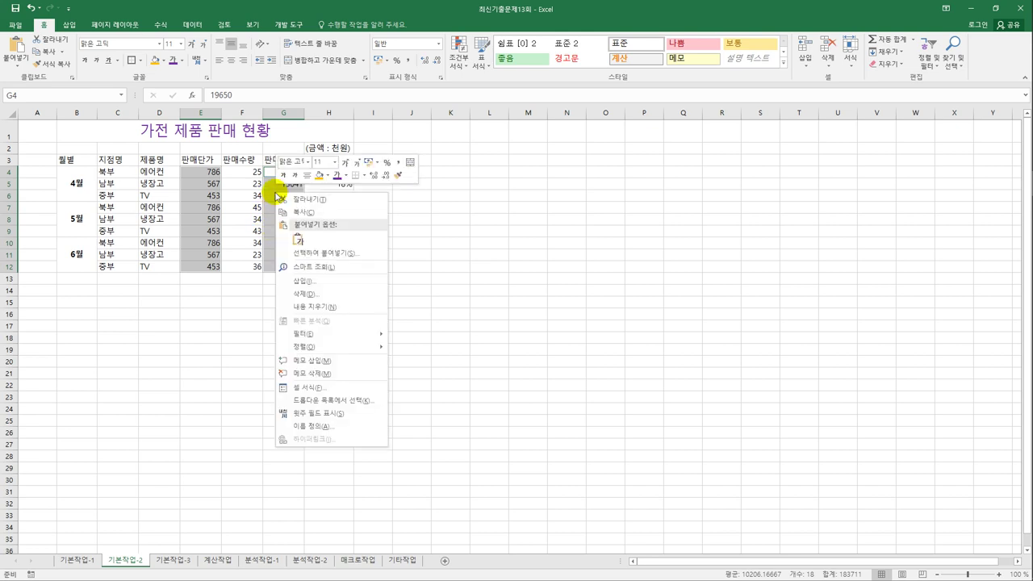
pyautogui.click(353, 388)
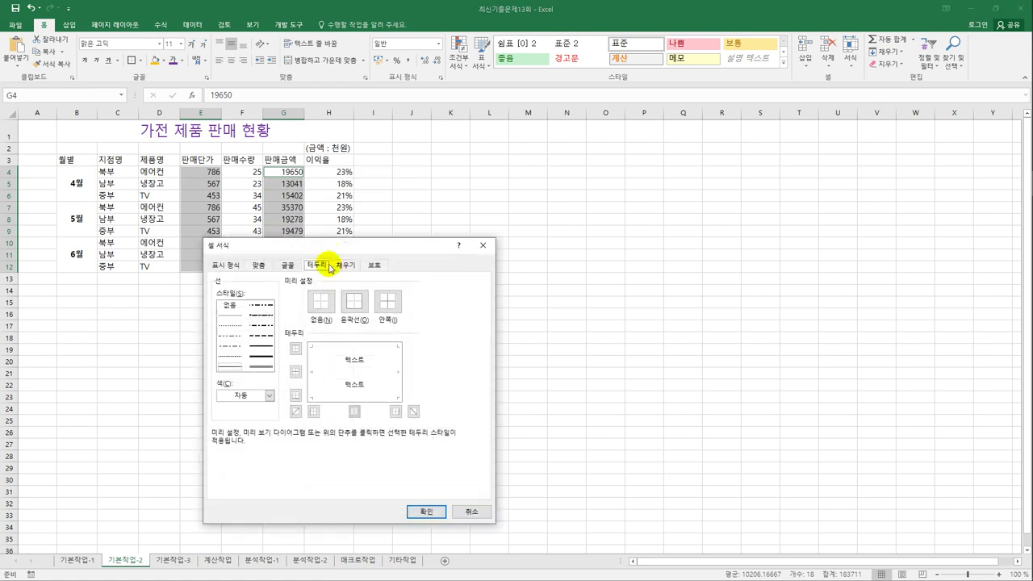
pyautogui.moveTo(330, 245); pyautogui.dragTo(524, 144)
pyautogui.click(419, 165)
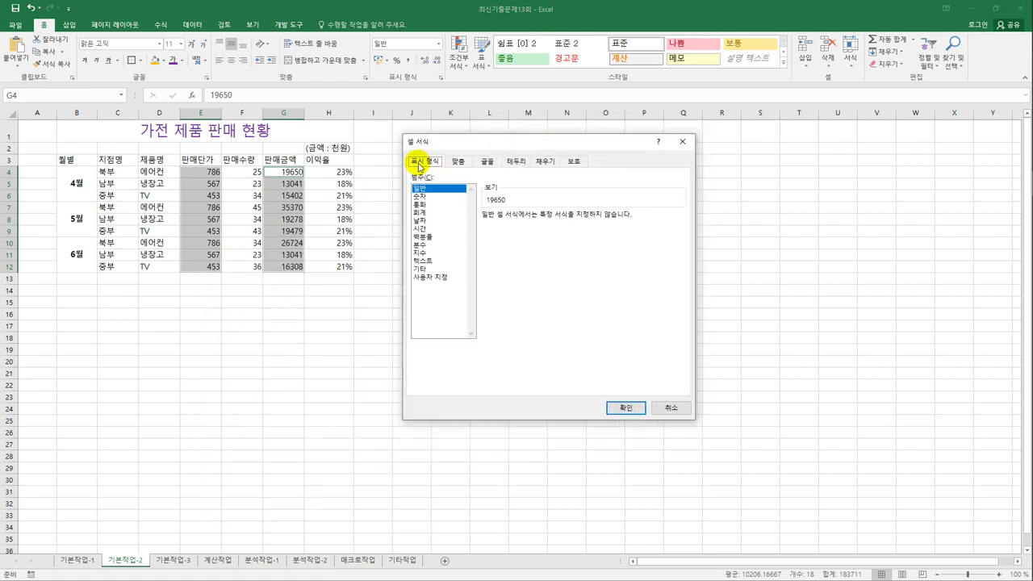
pyautogui.click(436, 277)
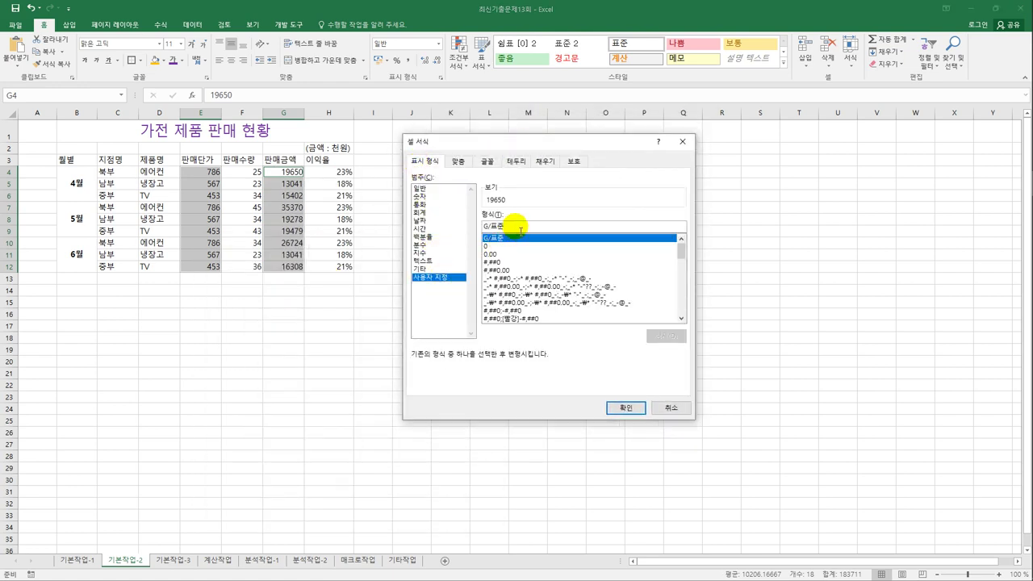
pyautogui.write('#,')
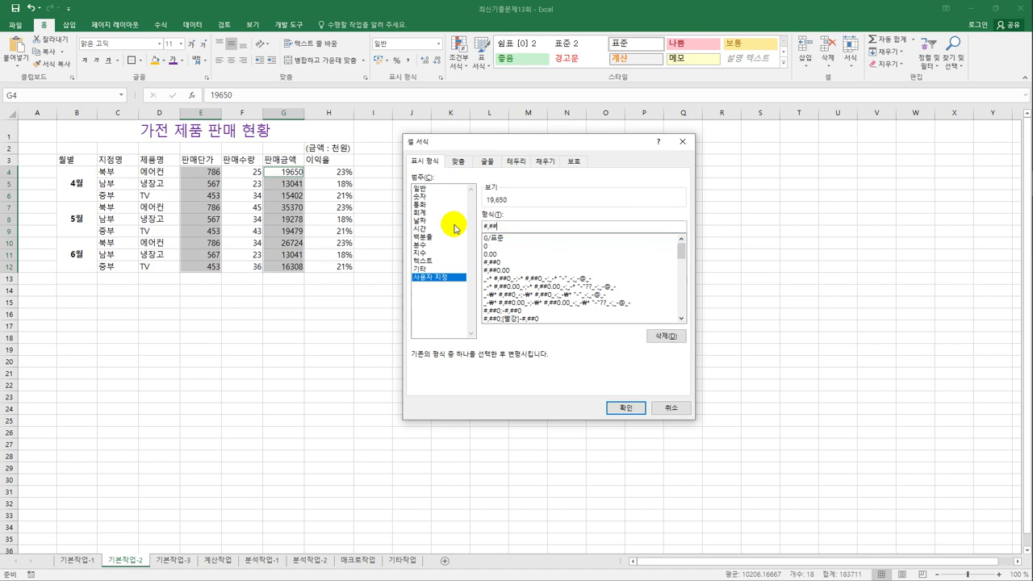
pyautogui.write('##0"천원')
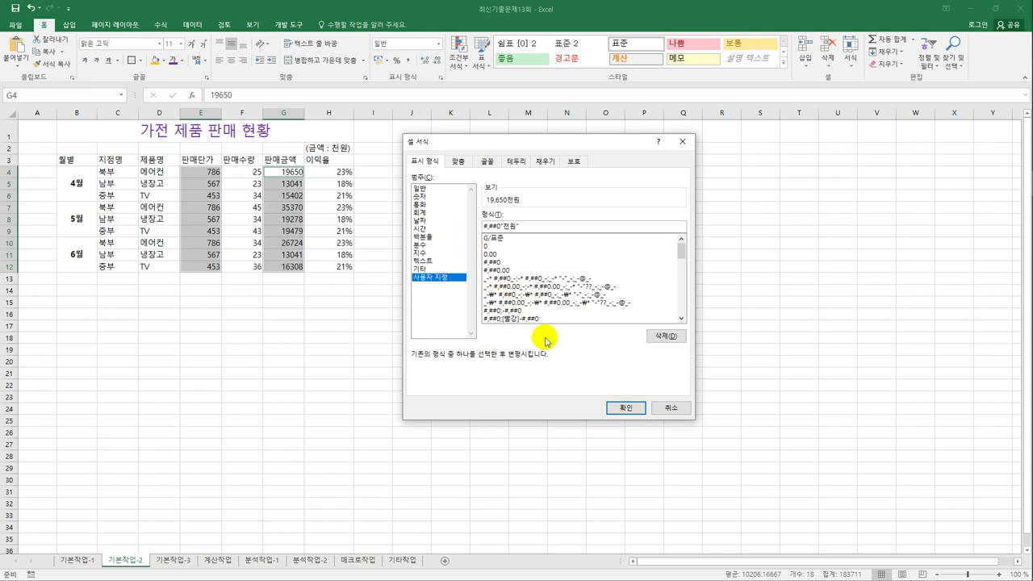
pyautogui.click(621, 407)
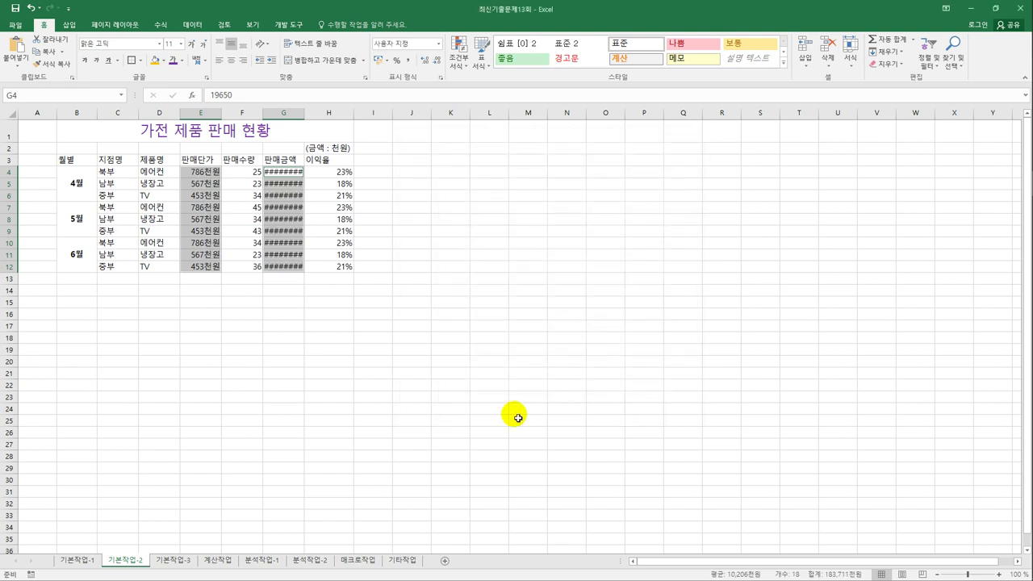
pyautogui.doubleClick(307, 113)
pyautogui.click(487, 342)
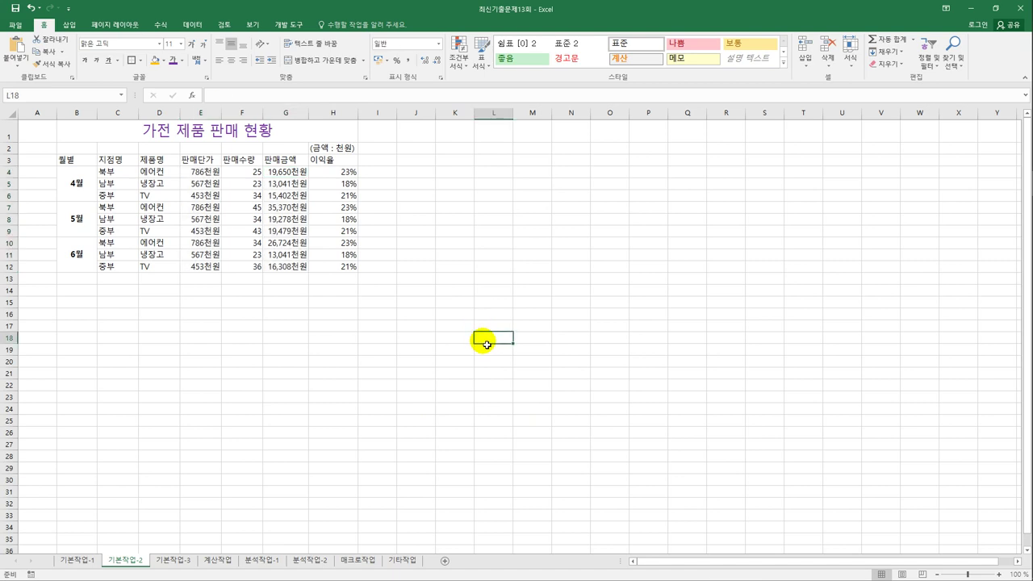
# - Convert the header 제품명 in D3 to the Hanja 製品名
pyautogui.doubleClick(169, 159)
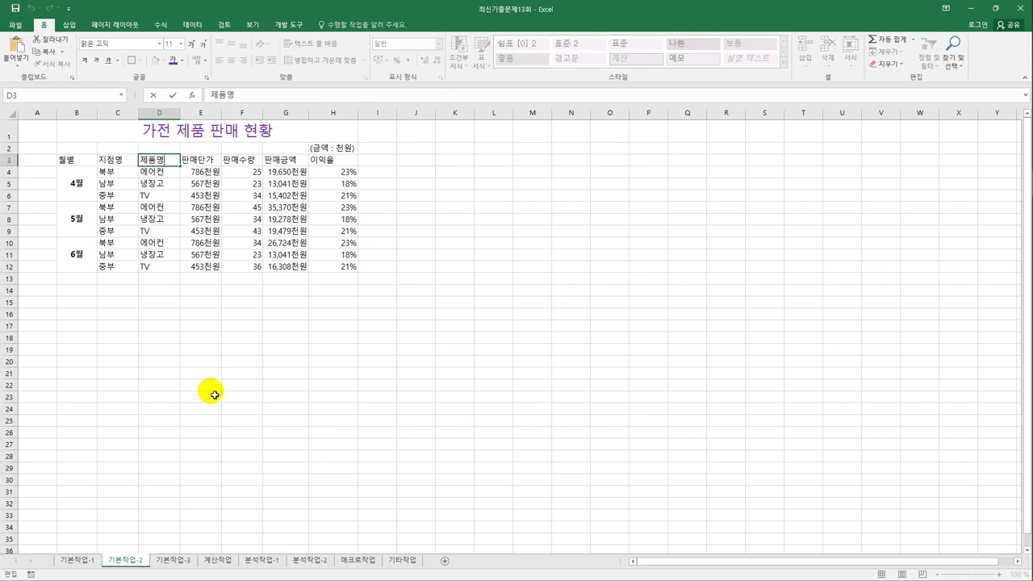
pyautogui.press('Hangul_Hanja')
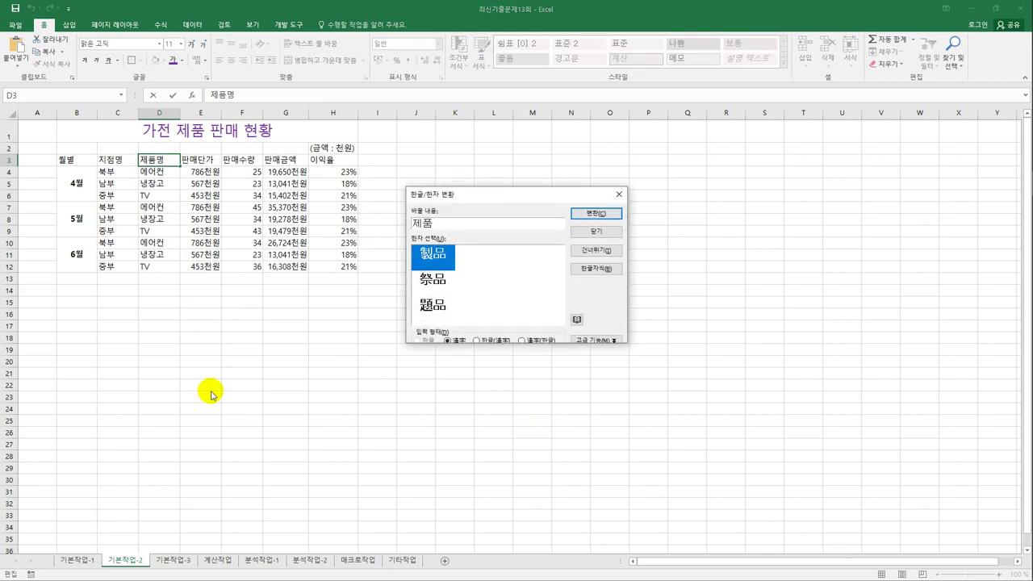
pyautogui.click(586, 215)
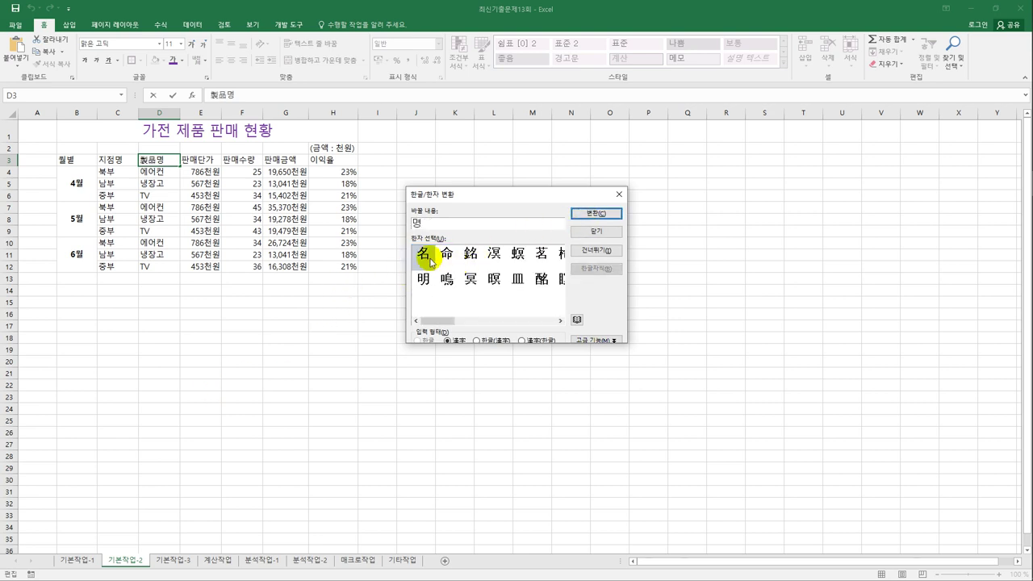
pyautogui.click(586, 214)
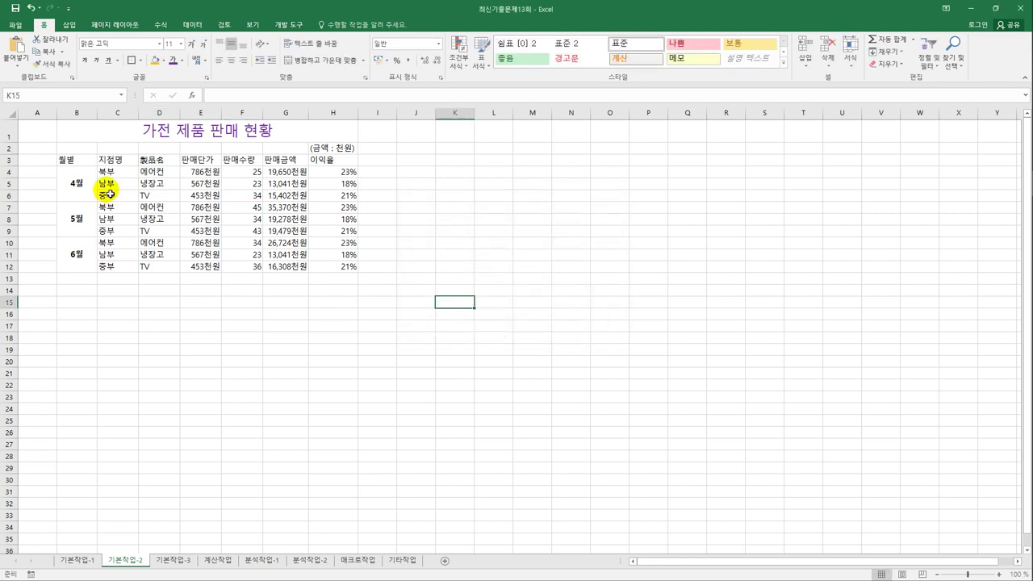
# - Apply all borders to the table range B3:H12
pyautogui.moveTo(71, 160); pyautogui.dragTo(324, 265)
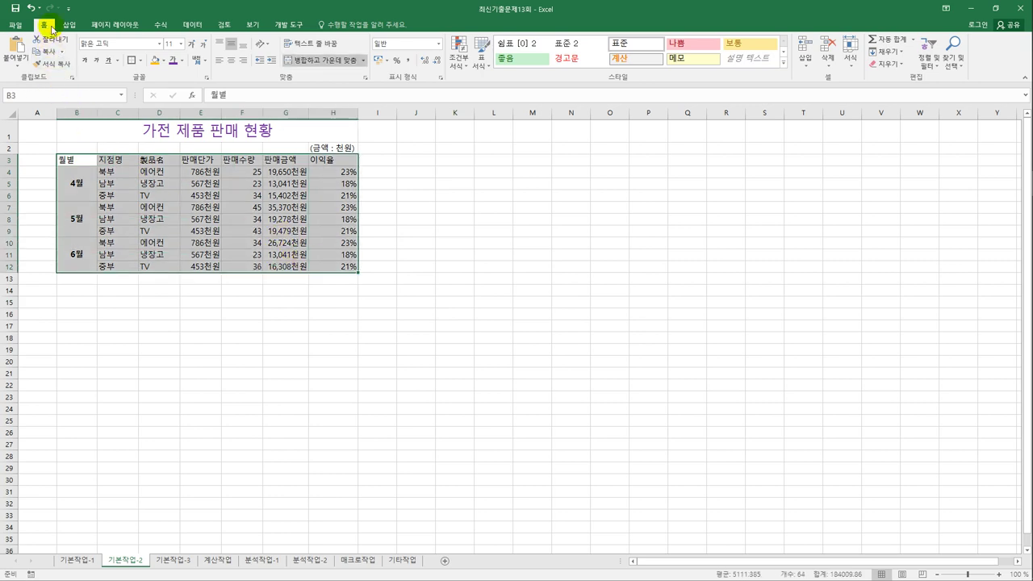
pyautogui.click(140, 62)
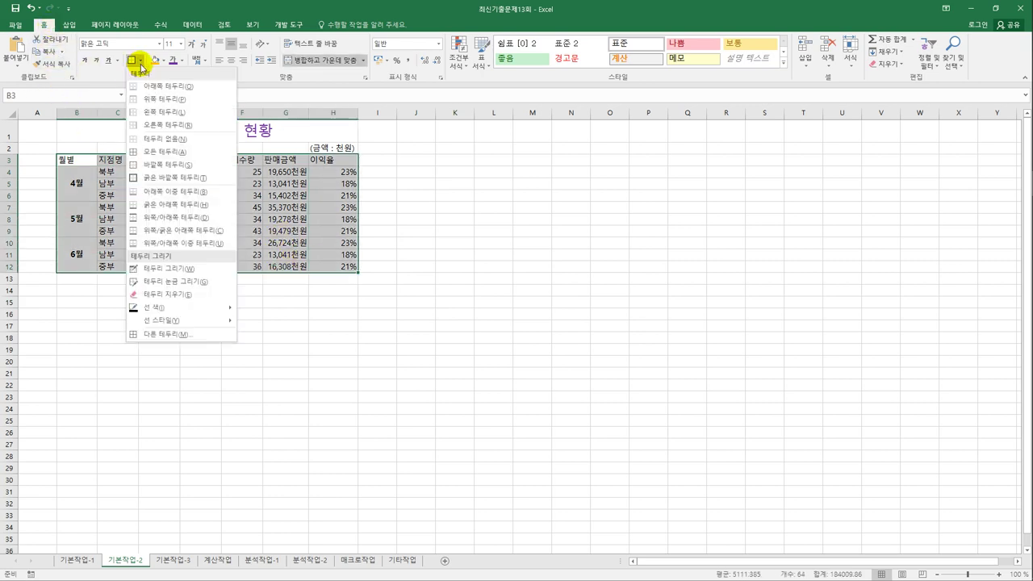
pyautogui.click(155, 137)
pyautogui.click(326, 271)
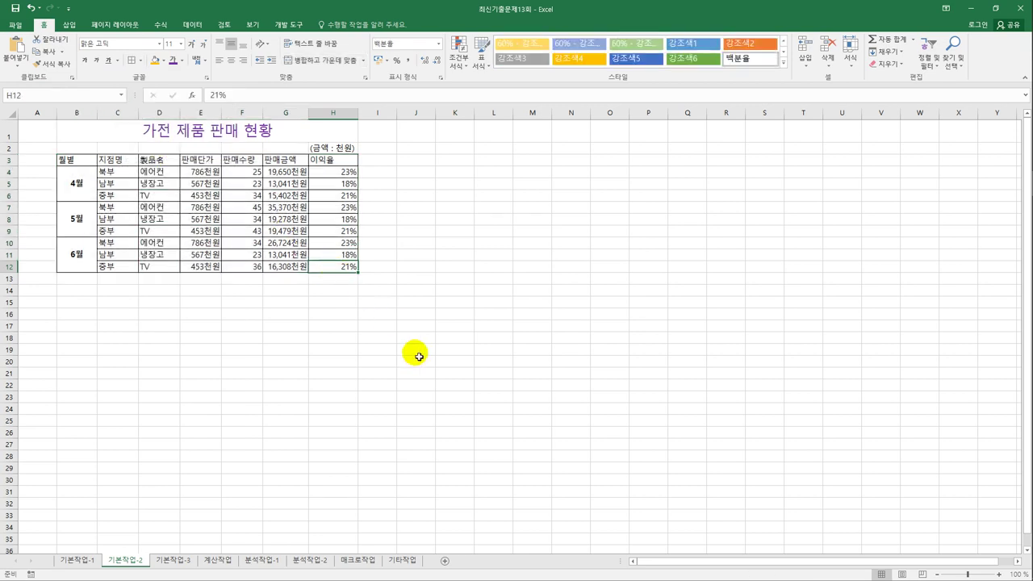
pyautogui.click(461, 424)
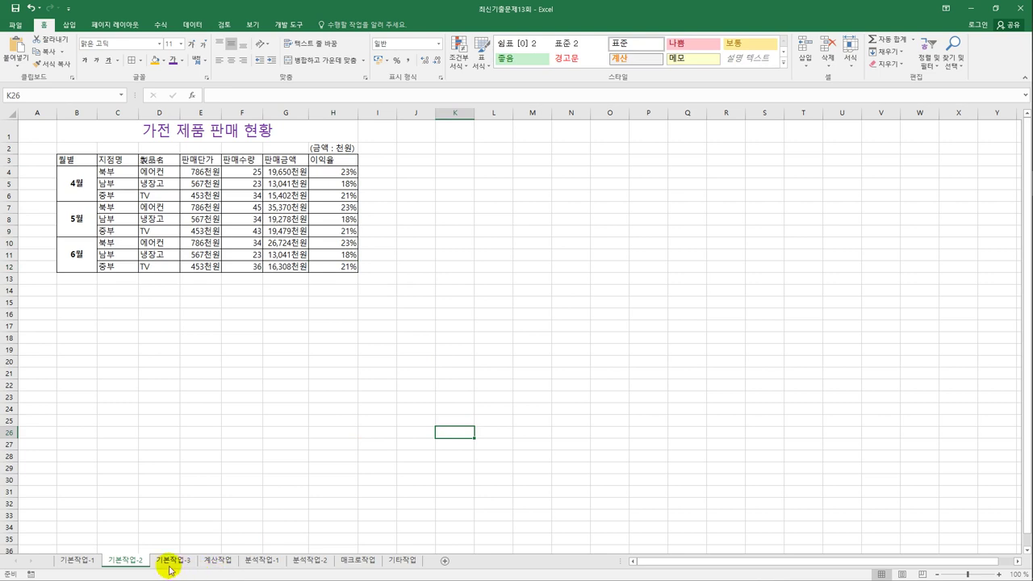
# - On the 기본작업-3 sheet, copy the 부서명 header and the 영업부 value from A3:A4 to A16:A17 as filter criteria
pyautogui.click(171, 563)
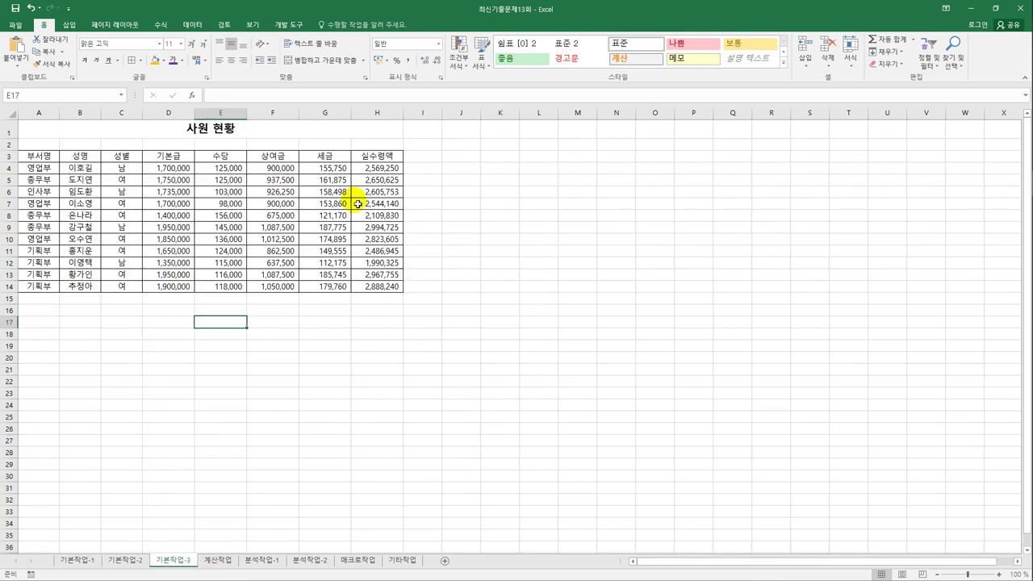
pyautogui.click(48, 157)
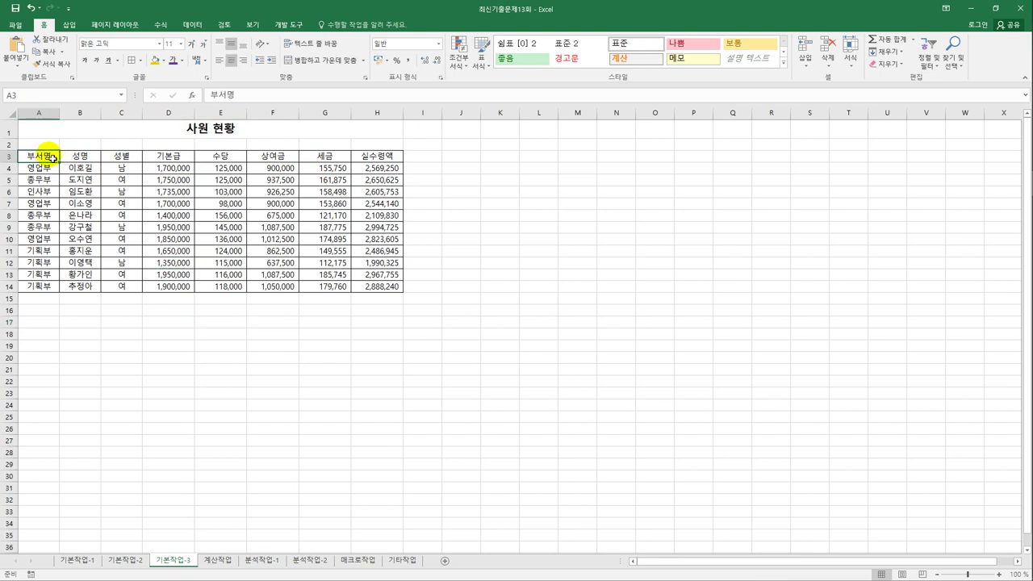
pyautogui.keyDown('ctrl'); pyautogui.click(53, 172); pyautogui.keyUp('ctrl')
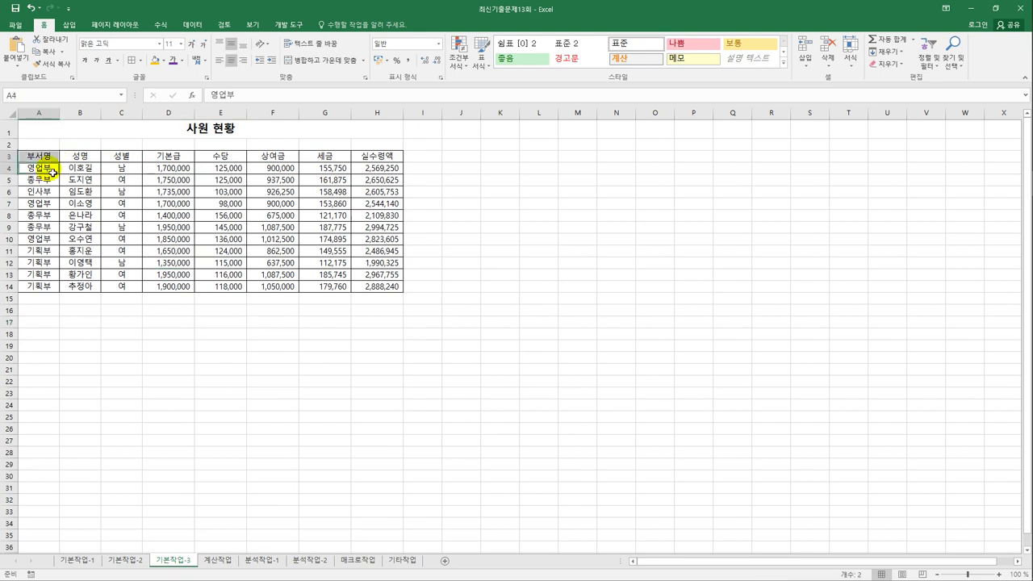
pyautogui.hotkey('ctrl', 'c')
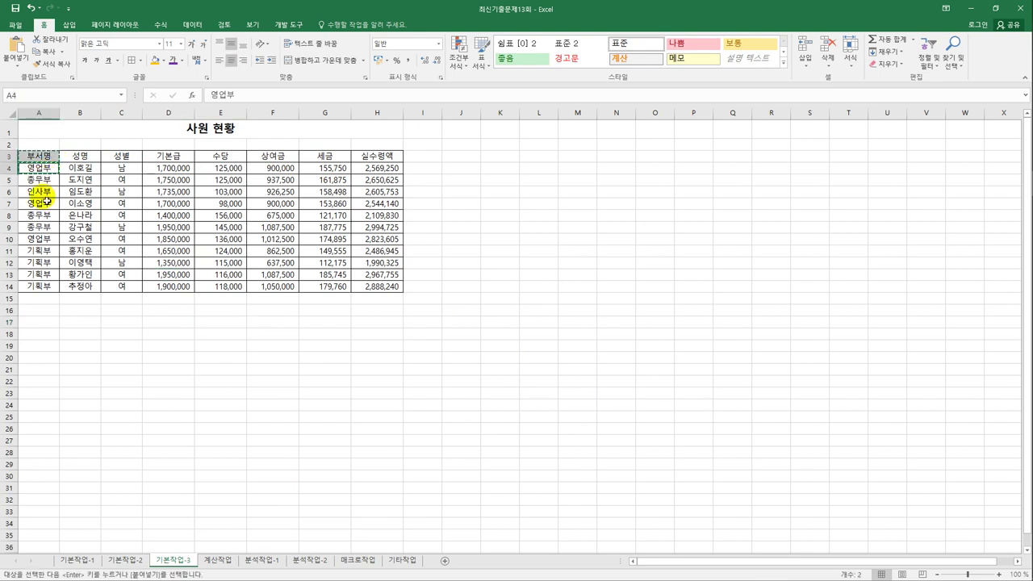
pyautogui.click(46, 315)
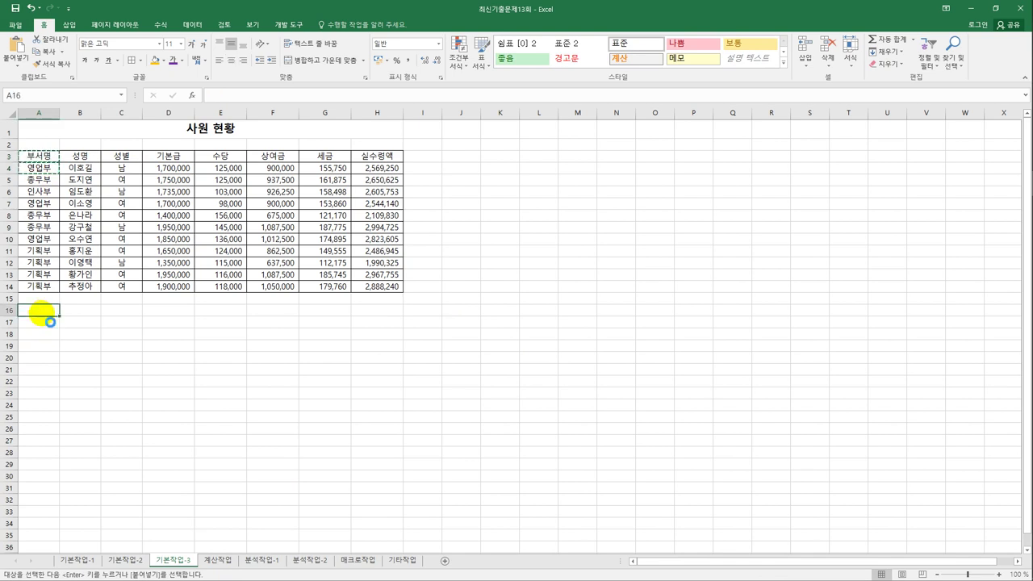
pyautogui.hotkey('ctrl', 'v')
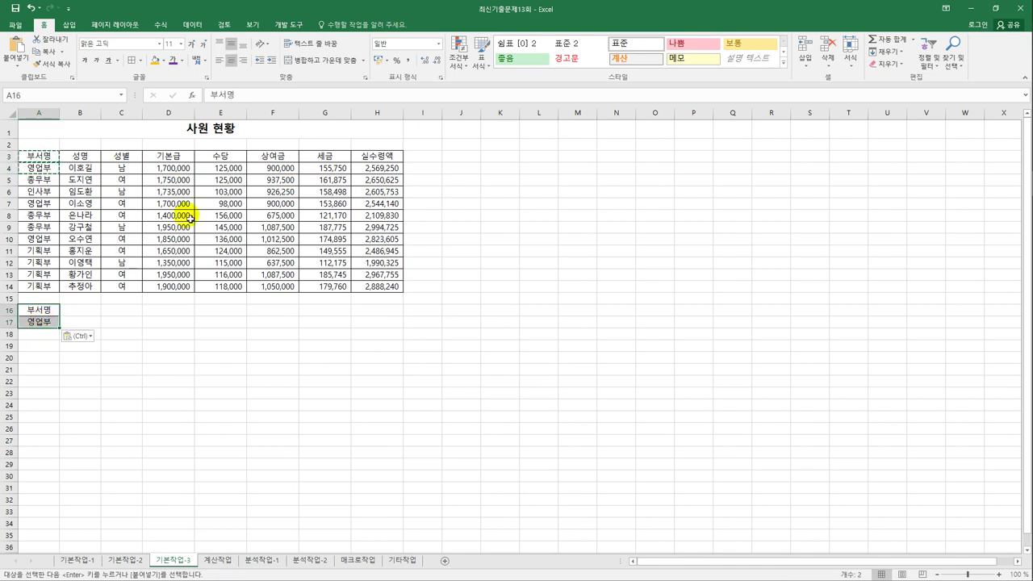
# - Complete the OR criteria by copying the 성별 header from C3 to B16 and the value 남 from C4 to B18
pyautogui.click(123, 157)
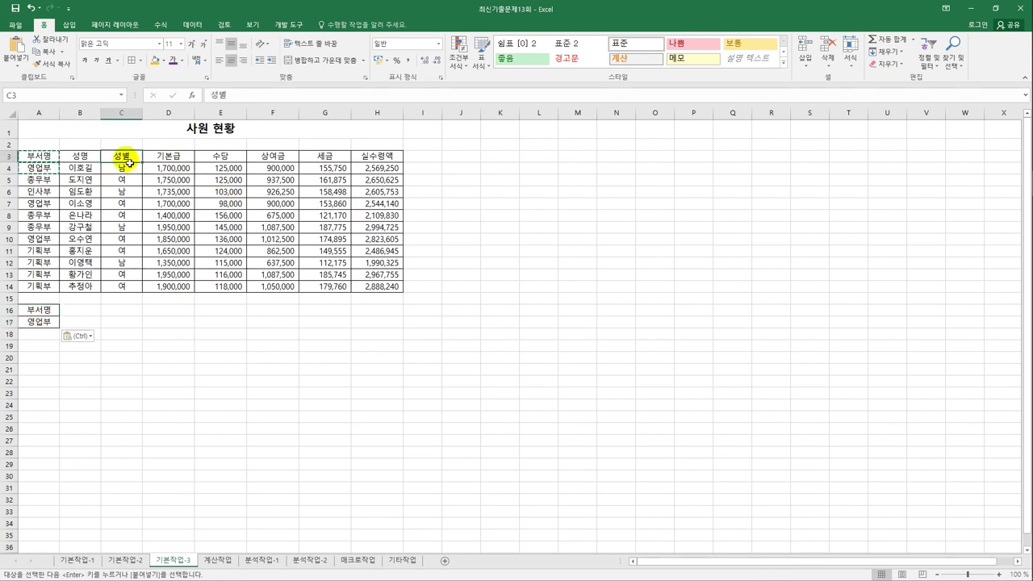
pyautogui.hotkey('ctrl', 'c')
pyautogui.click(81, 311)
pyautogui.hotkey('ctrl', 'v')
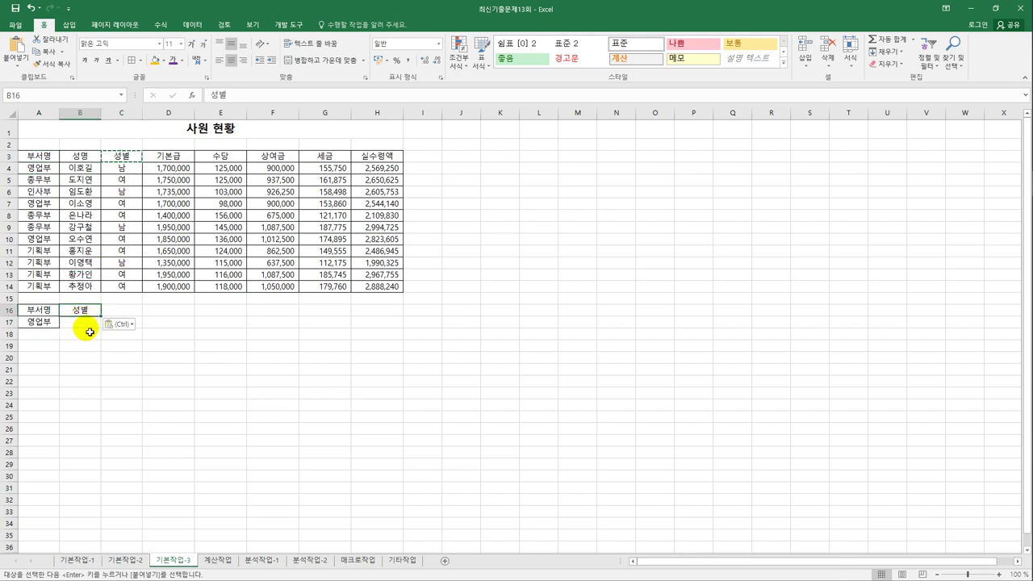
pyautogui.click(84, 336)
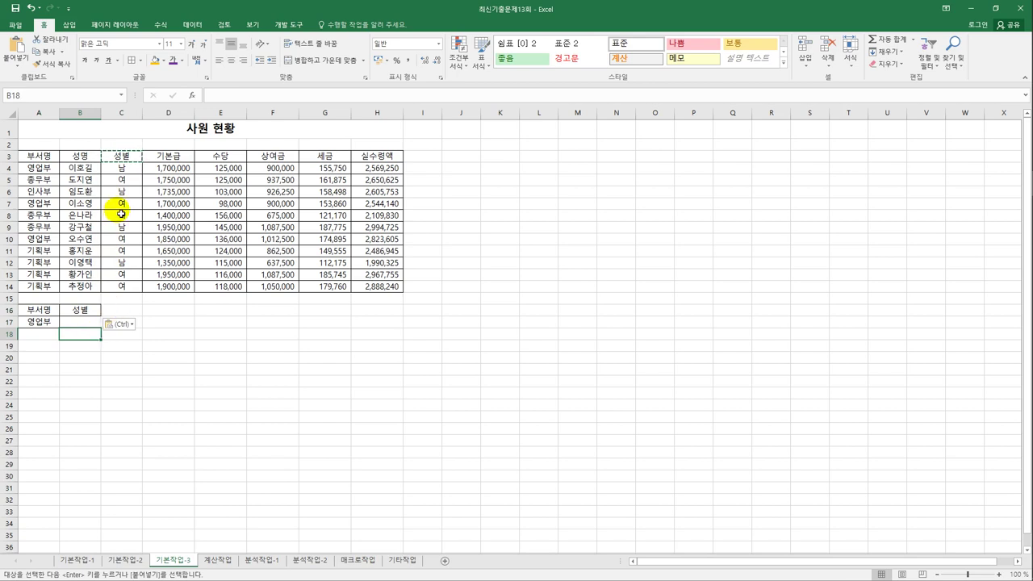
pyautogui.click(122, 169)
pyautogui.hotkey('ctrl', 'c')
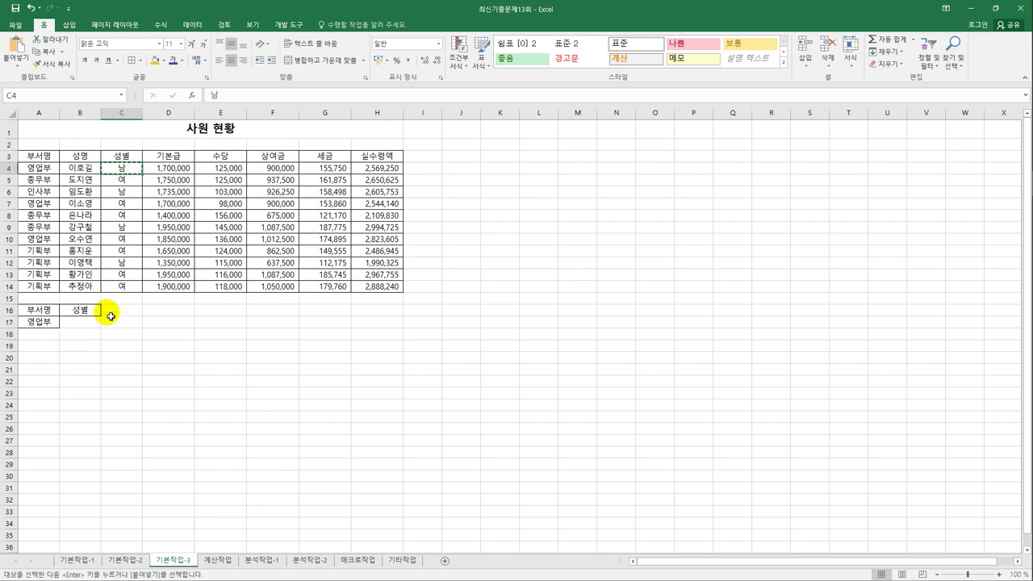
pyautogui.click(86, 335)
pyautogui.hotkey('ctrl', 'v')
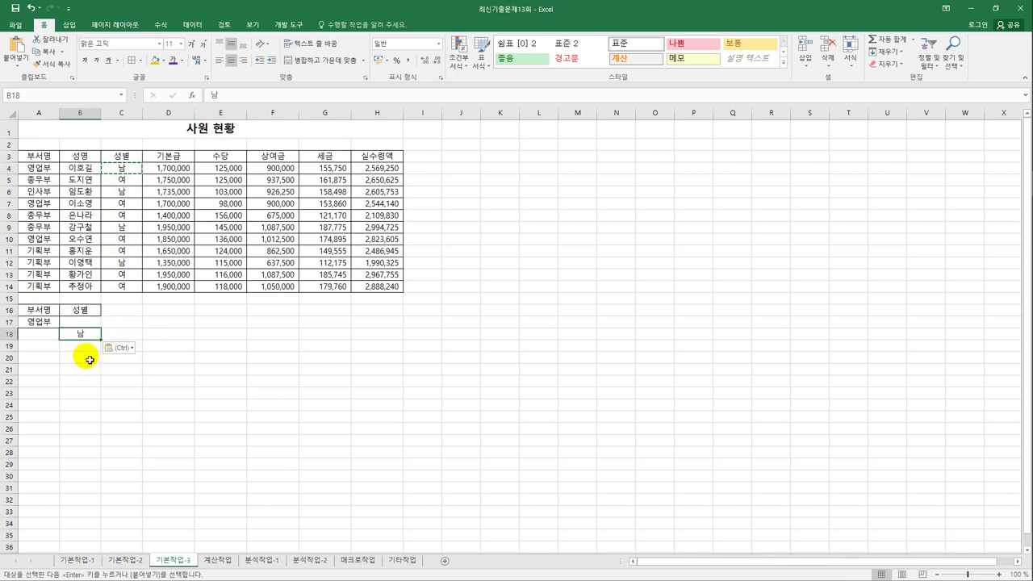
pyautogui.moveTo(89, 339)
pyautogui.mouseDown()
pyautogui.moveTo(84, 328)
pyautogui.moveTo(85, 343)
pyautogui.mouseUp()
pyautogui.click(199, 375)
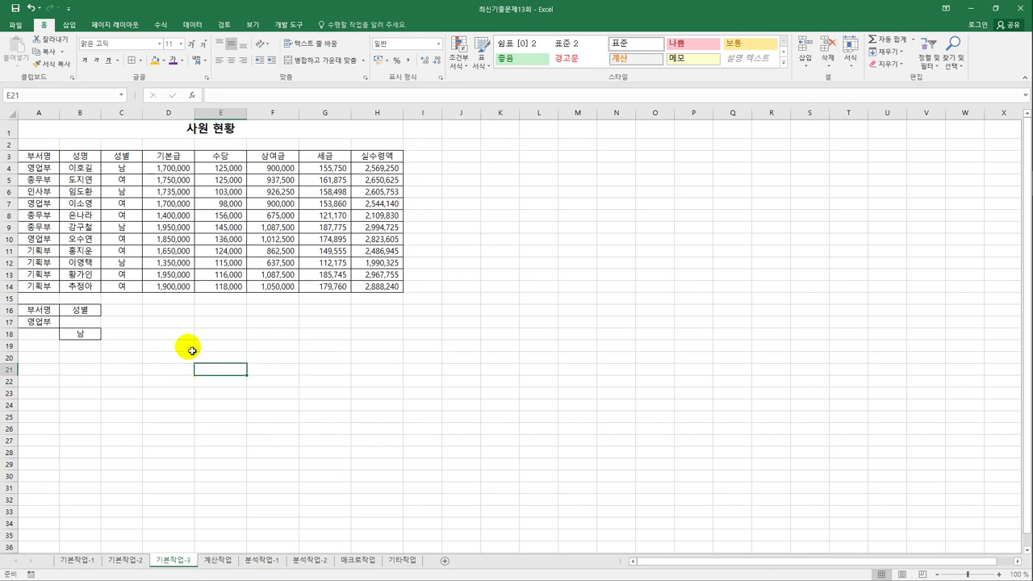
# - Run an advanced filter on A3:H14 with criteria range A16:B18, copying the matching records to another location starting at A20
pyautogui.click(174, 228)
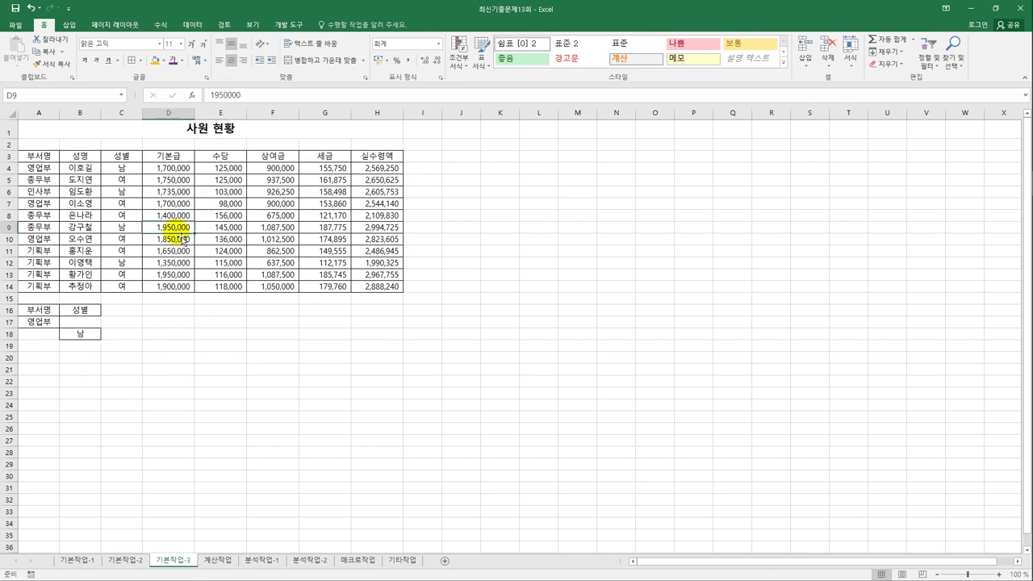
pyautogui.click(192, 24)
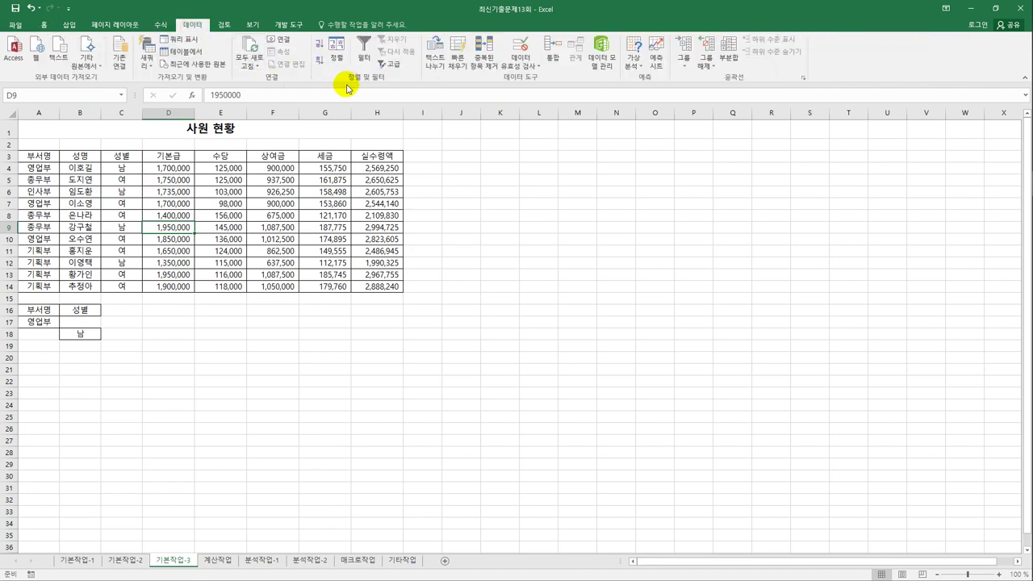
pyautogui.click(393, 64)
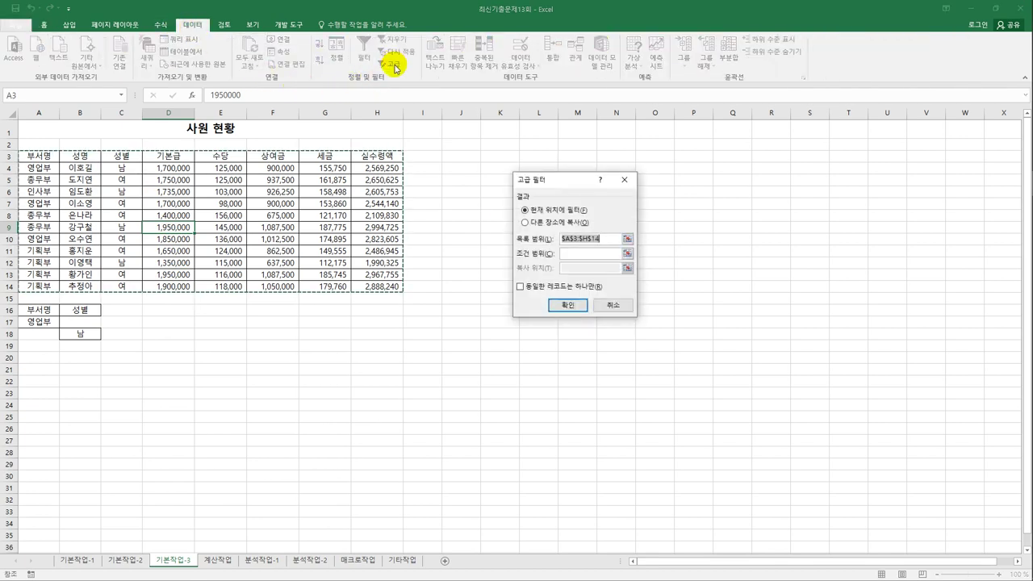
pyautogui.click(590, 253)
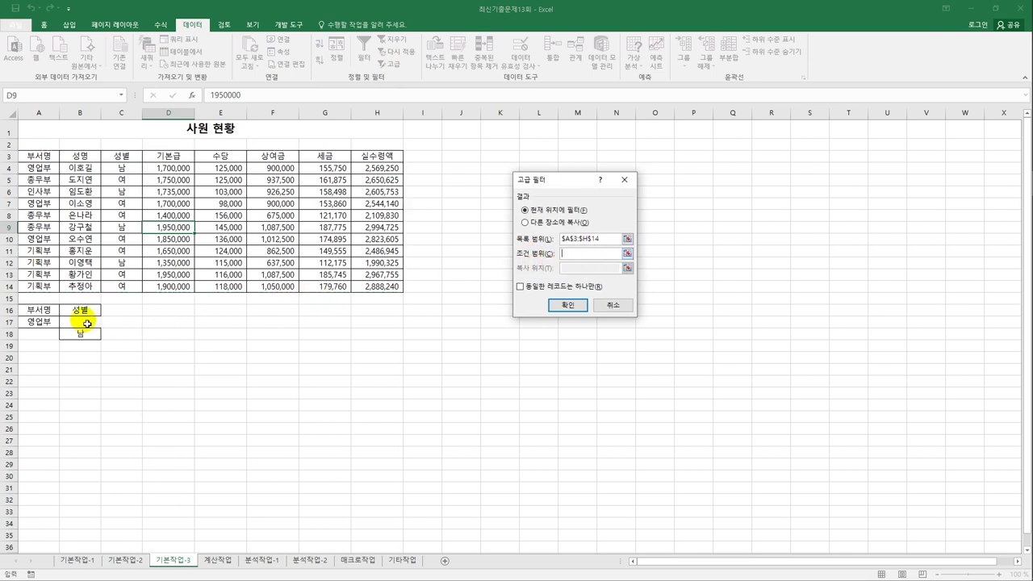
pyautogui.moveTo(37, 311); pyautogui.dragTo(88, 335)
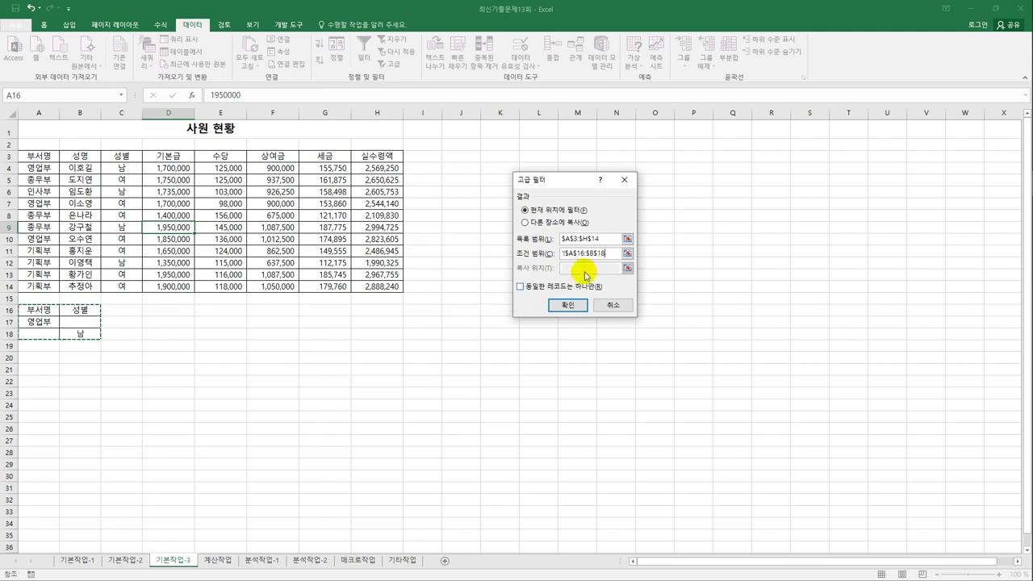
pyautogui.click(542, 222)
pyautogui.click(576, 270)
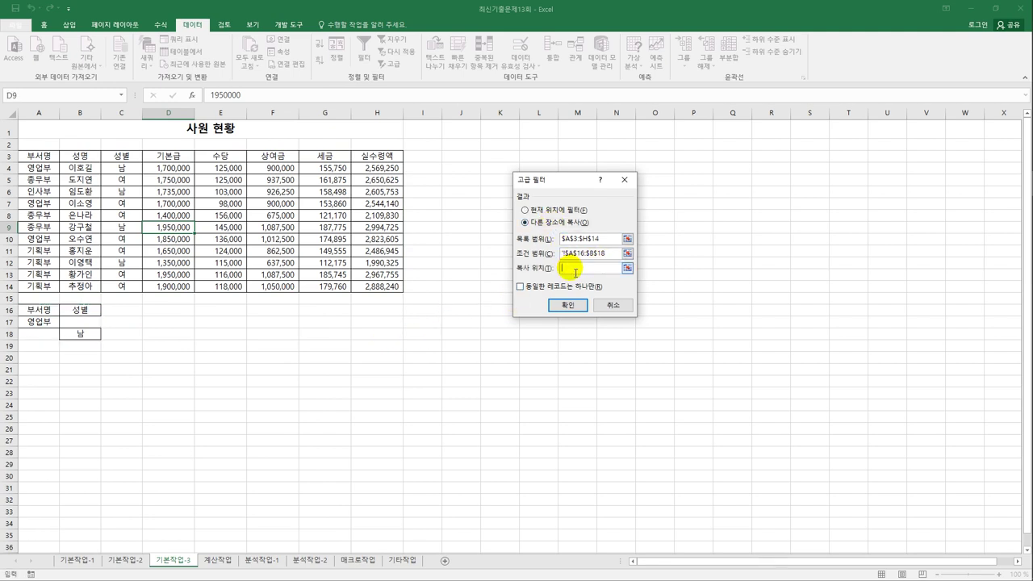
pyautogui.click(33, 364)
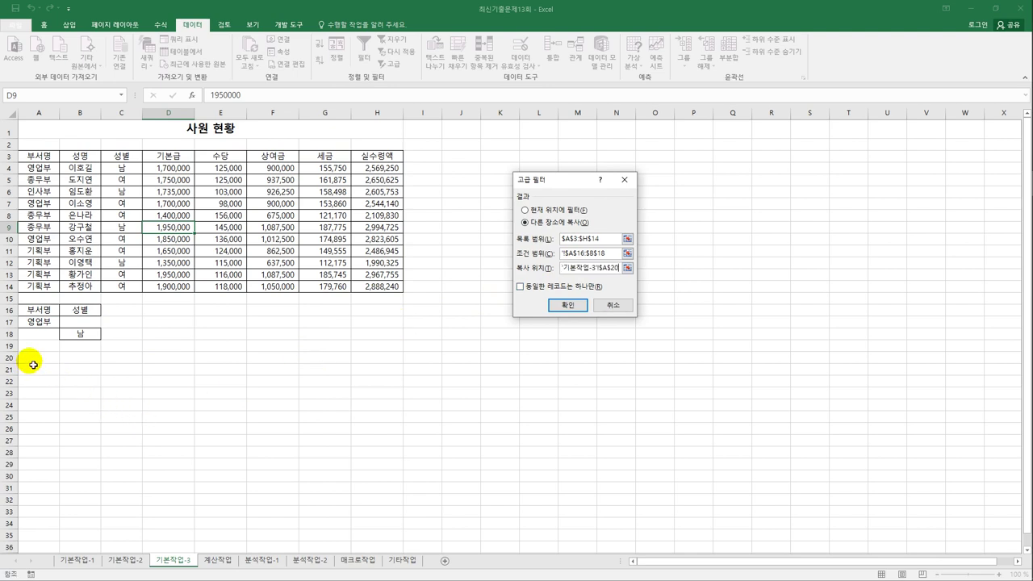
pyautogui.click(568, 306)
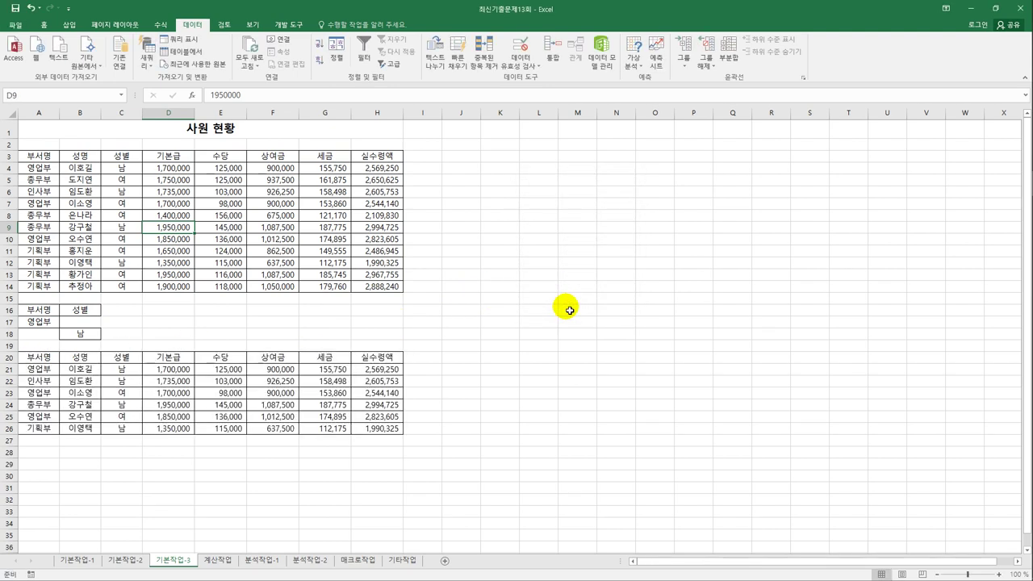
pyautogui.click(44, 372)
pyautogui.moveTo(44, 385); pyautogui.dragTo(121, 383)
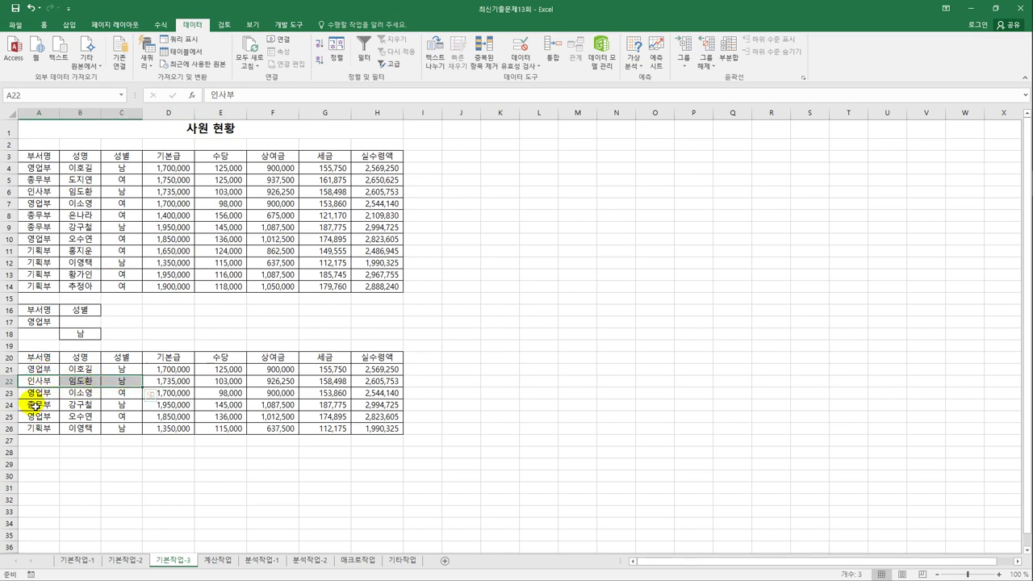
pyautogui.click(125, 431)
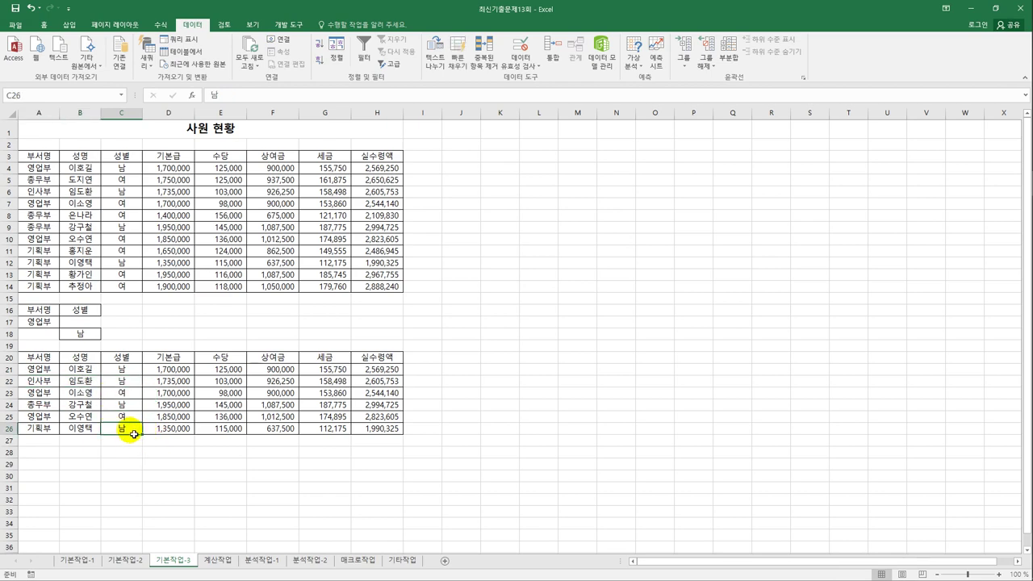
# - On the 계산작업 sheet, enter =LARGE(C3:C10,3)&"점" in D3 to calculate the 3위점수 of 표1
pyautogui.click(219, 561)
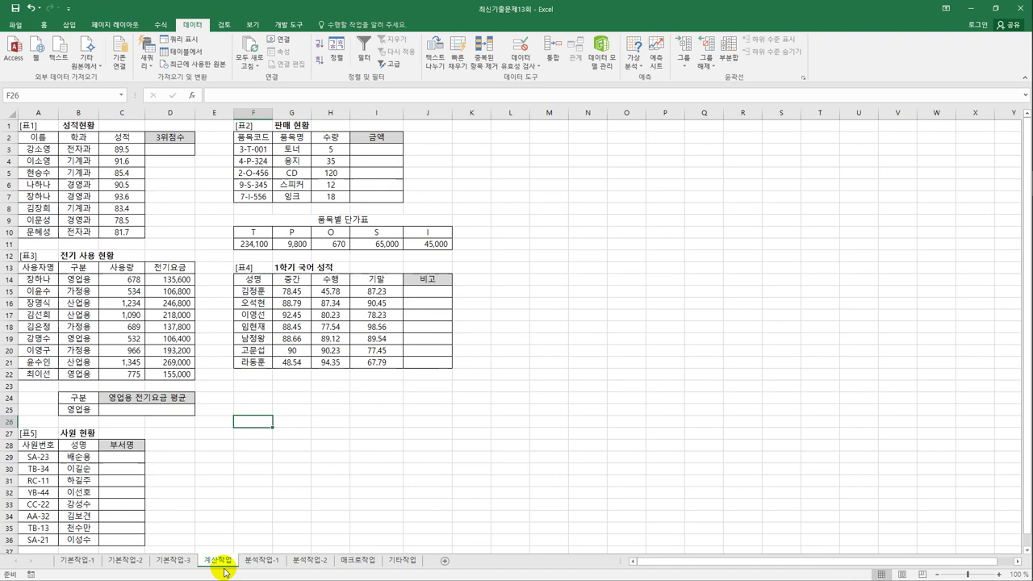
pyautogui.click(170, 150)
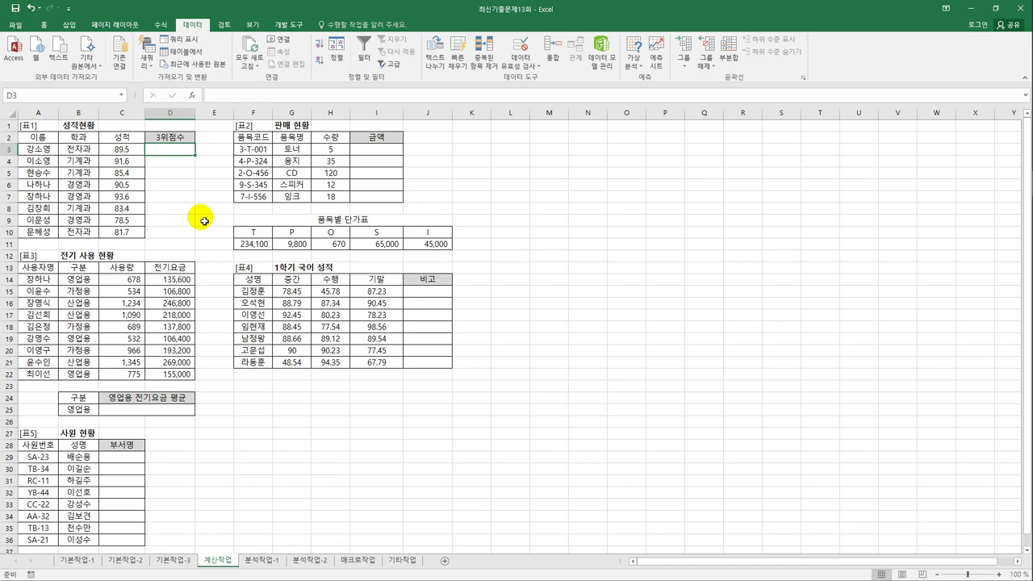
pyautogui.write('=')
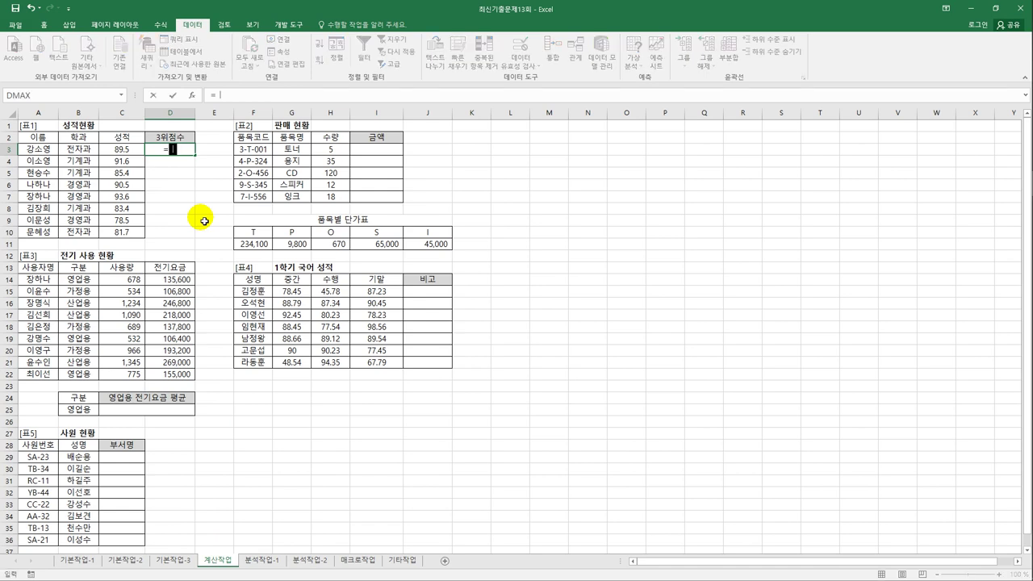
pyautogui.write('la')
pyautogui.press('Tab')
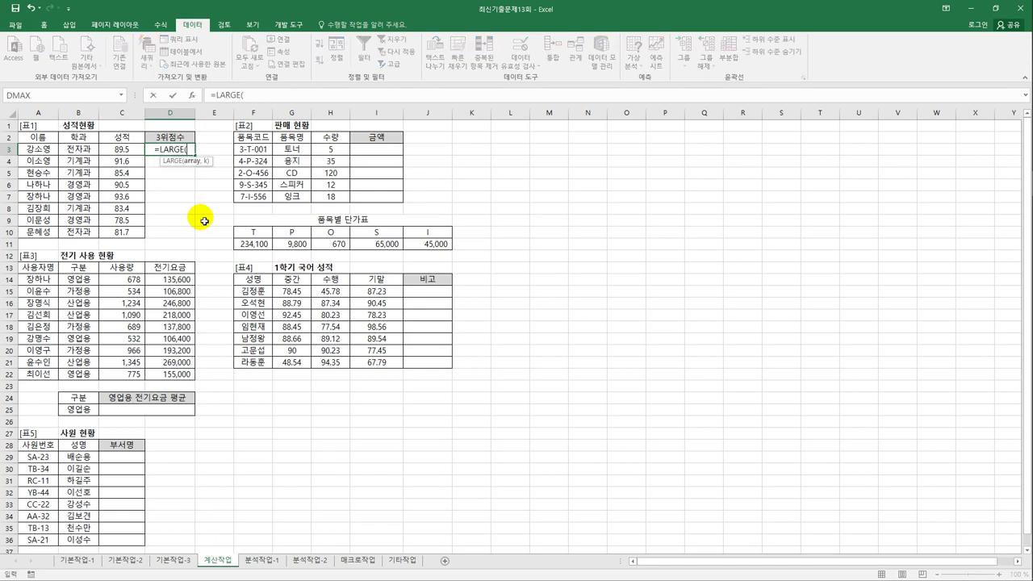
pyautogui.moveTo(138, 153); pyautogui.dragTo(130, 234)
pyautogui.write(',')
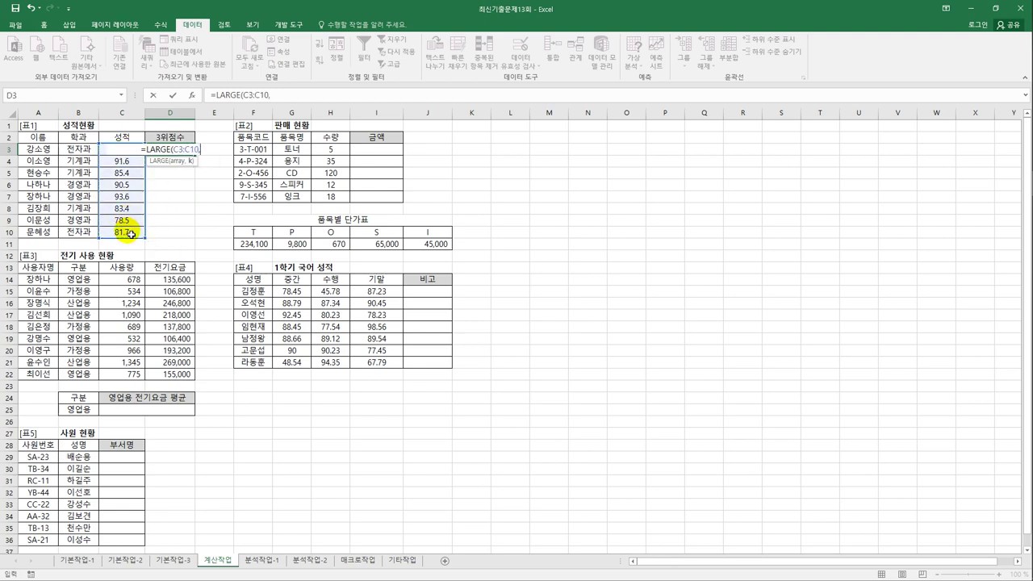
pyautogui.write('3')
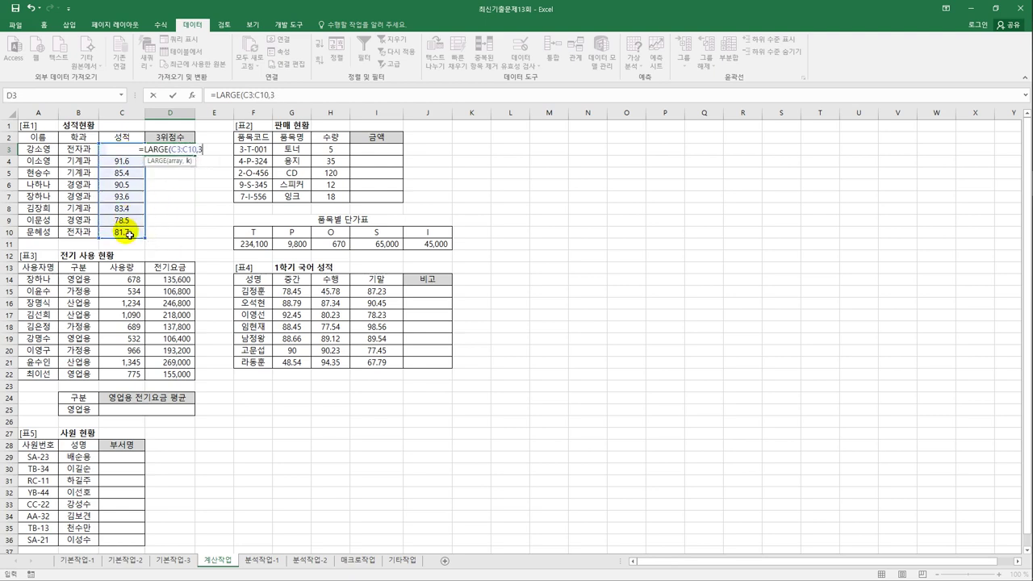
pyautogui.write(')&')
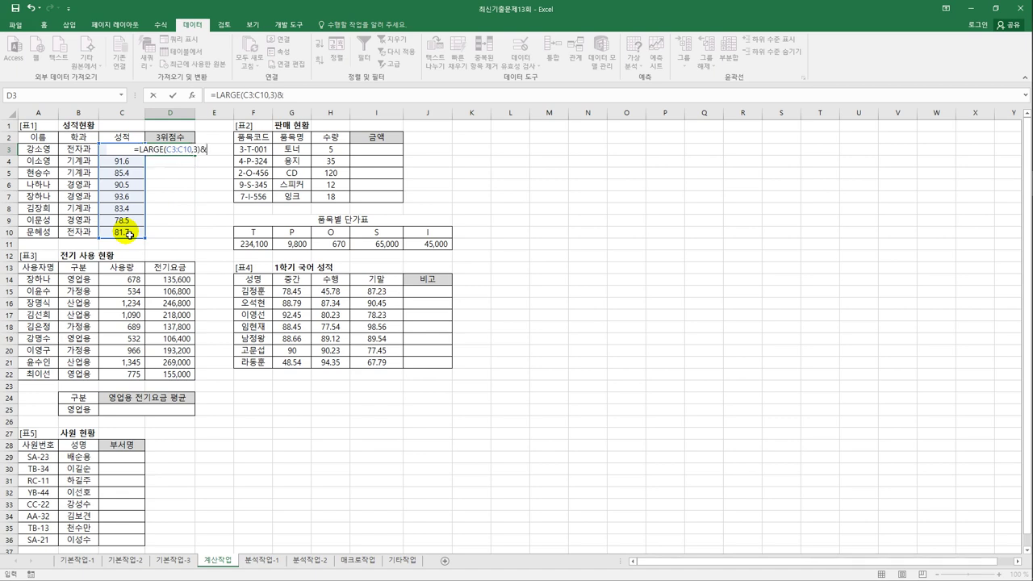
pyautogui.write('"점"')
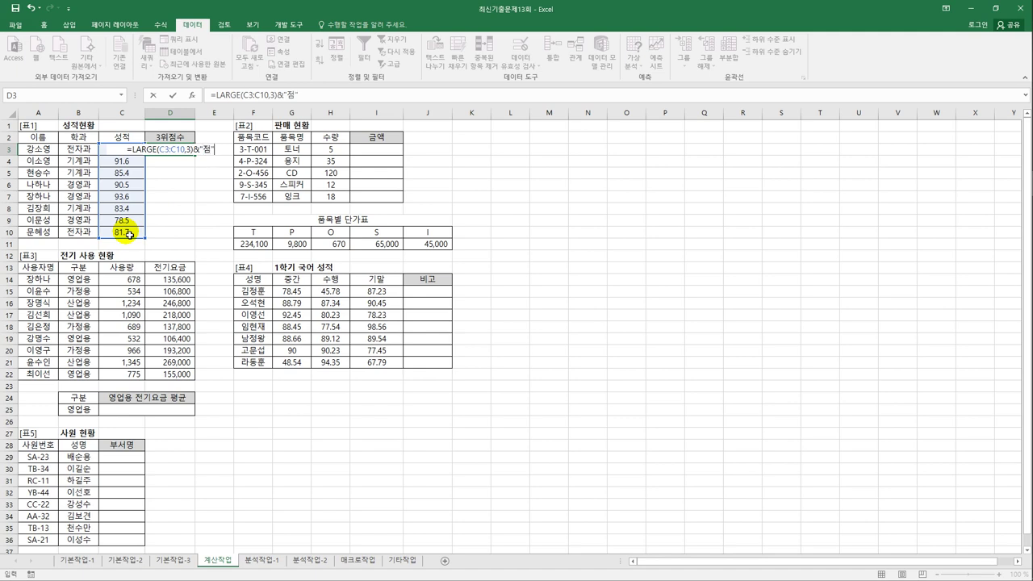
pyautogui.press('Return')
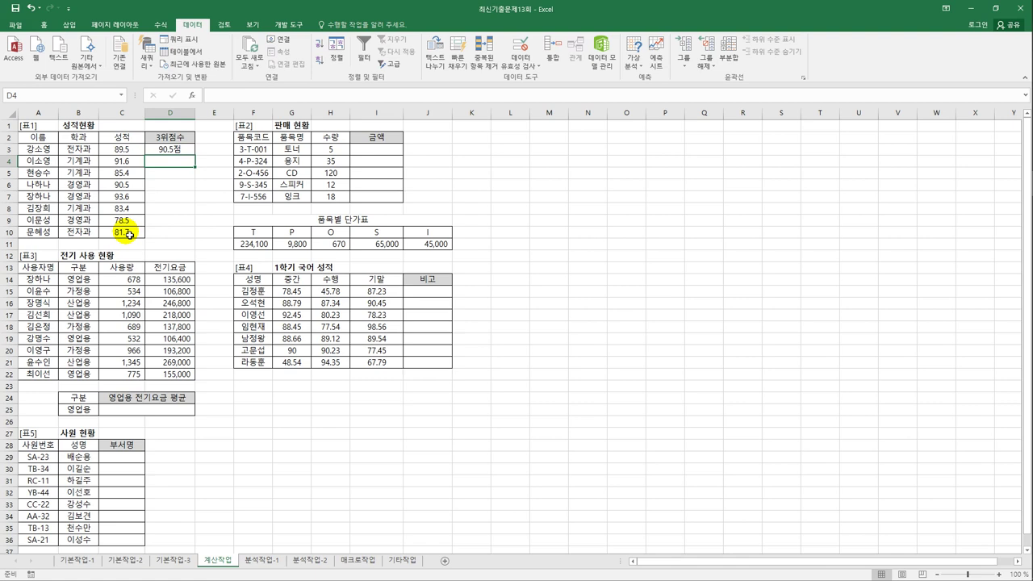
# - In I3 of 표2, enter =MID(F3,3,1) to extract the third character of the 품목코드
pyautogui.click(374, 153)
pyautogui.moveTo(258, 151); pyautogui.dragTo(265, 196)
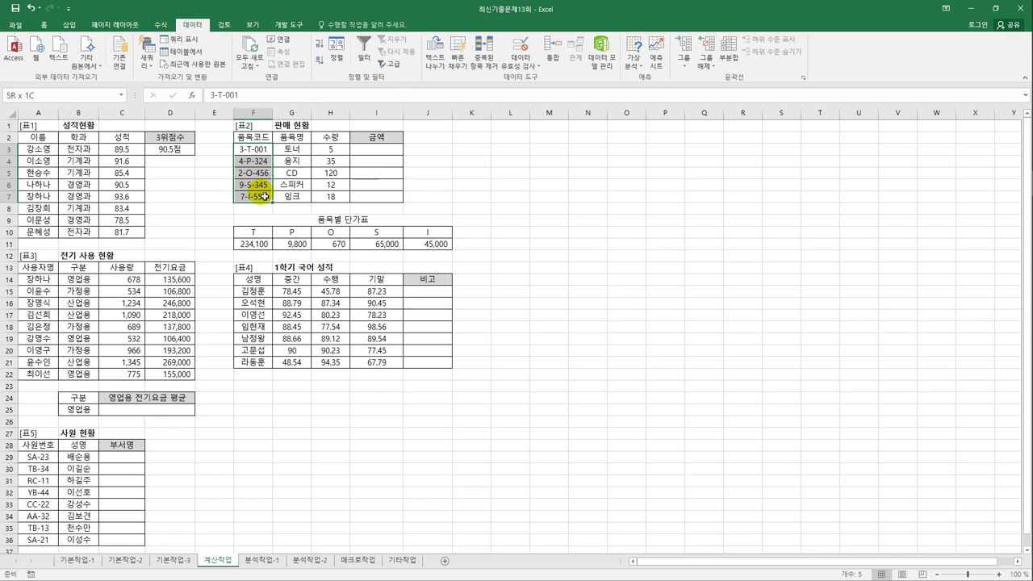
pyautogui.moveTo(261, 231); pyautogui.dragTo(411, 239)
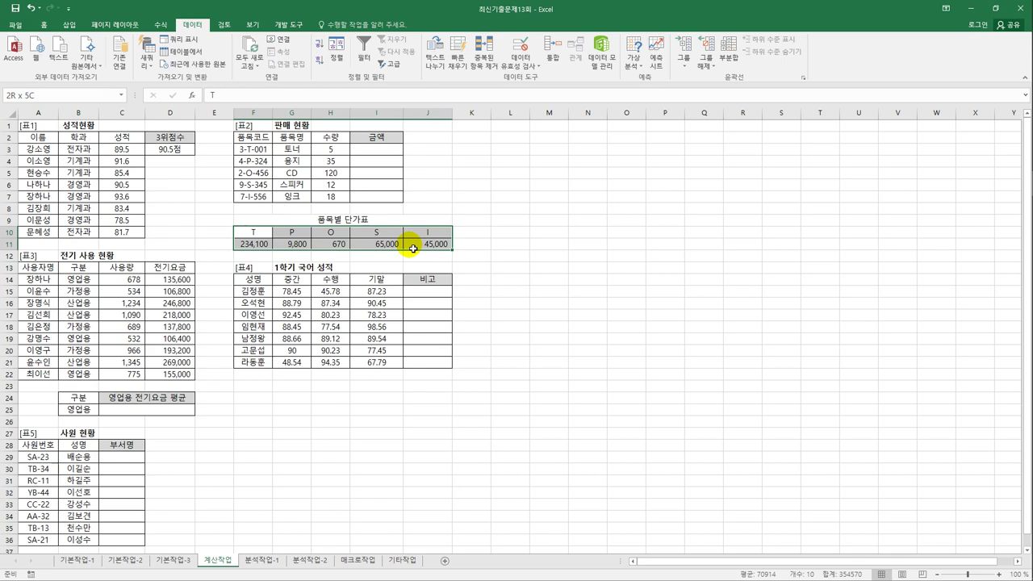
pyautogui.click(364, 156)
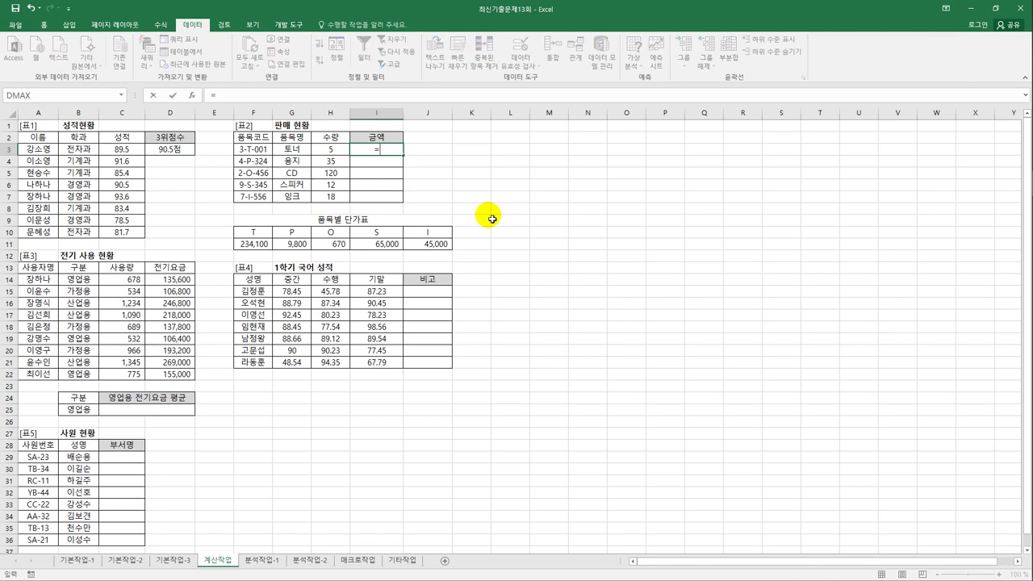
pyautogui.write('=MID(')
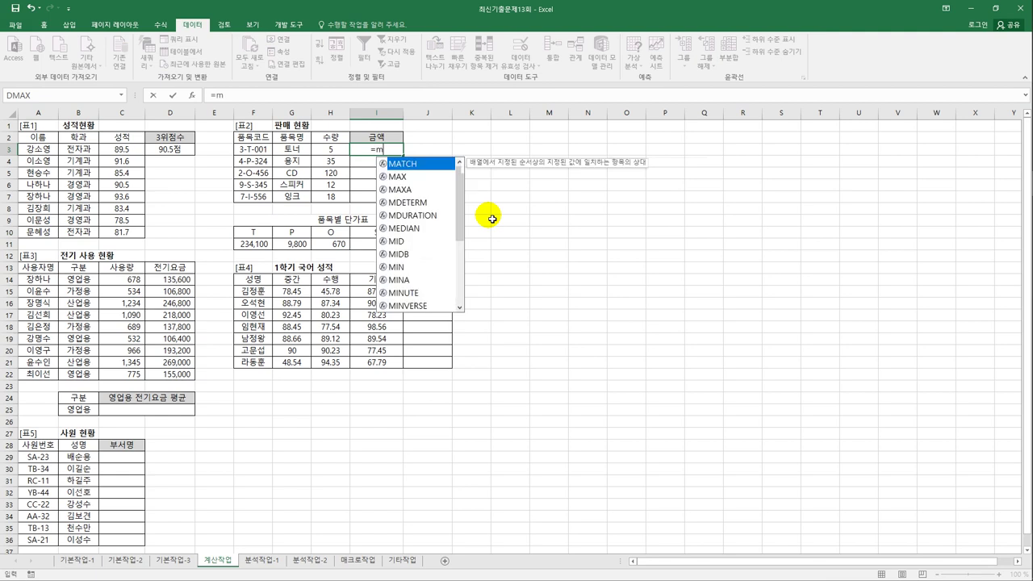
pyautogui.click(252, 150)
pyautogui.write(',')
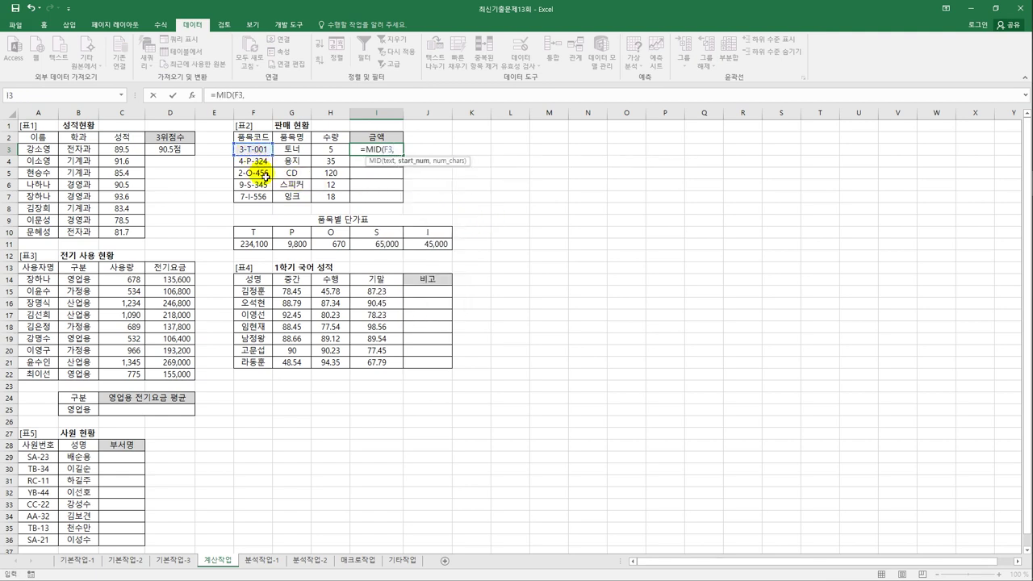
pyautogui.write('3,')
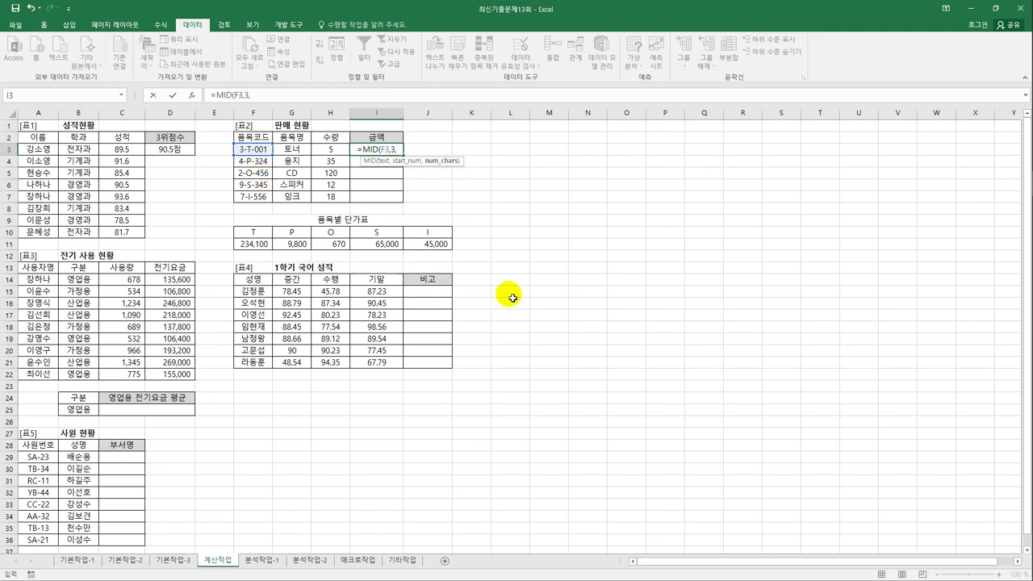
pyautogui.write('1)')
pyautogui.press('Return')
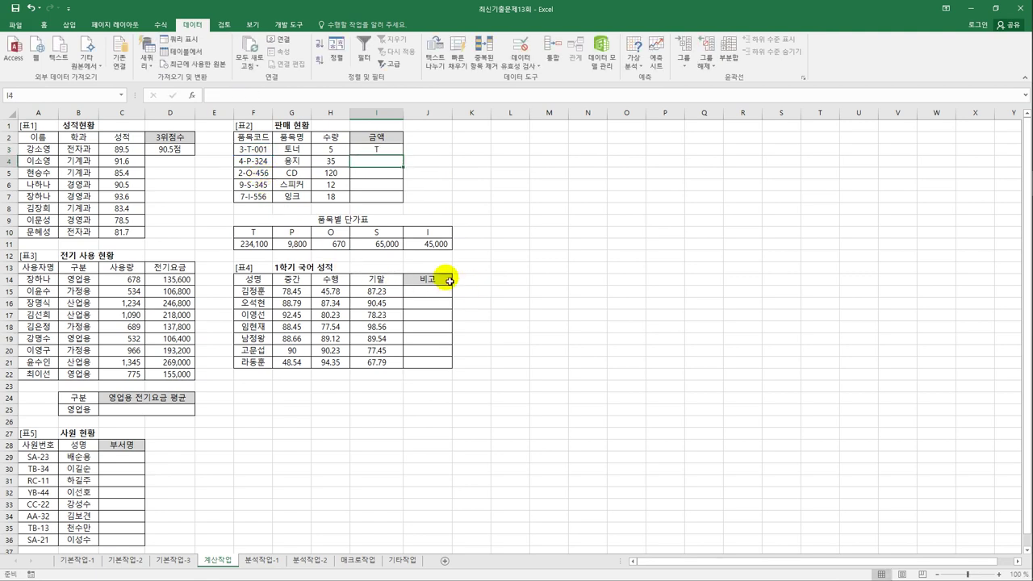
# - Nest the MID formula in I3 in an exact-match lookup of the 품목별 단가표: =HLOOKUP(MID(F3,3,1),$F$10:$J$11,2,FALSE)
pyautogui.click(396, 154)
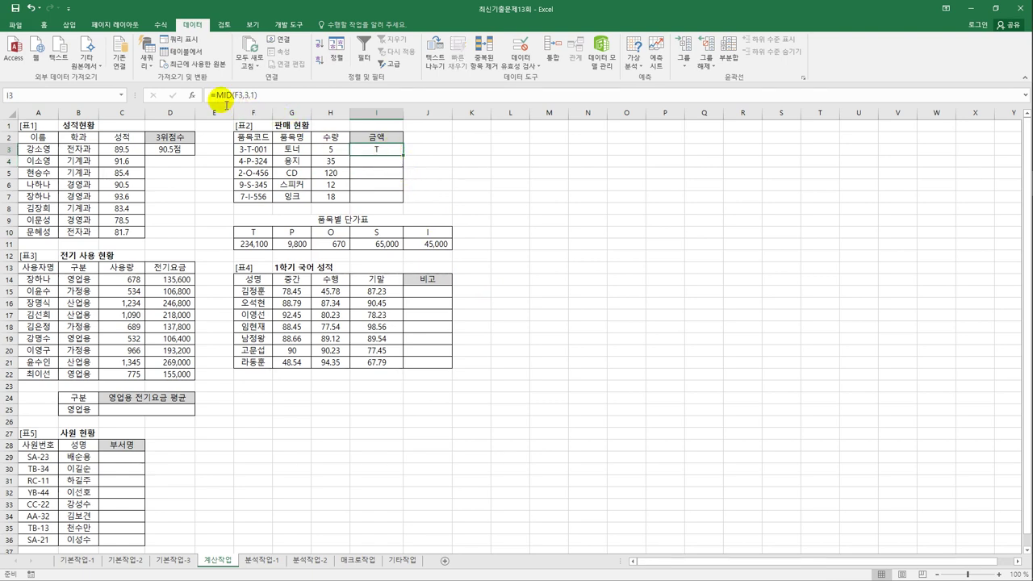
pyautogui.click(214, 96)
pyautogui.write('hl')
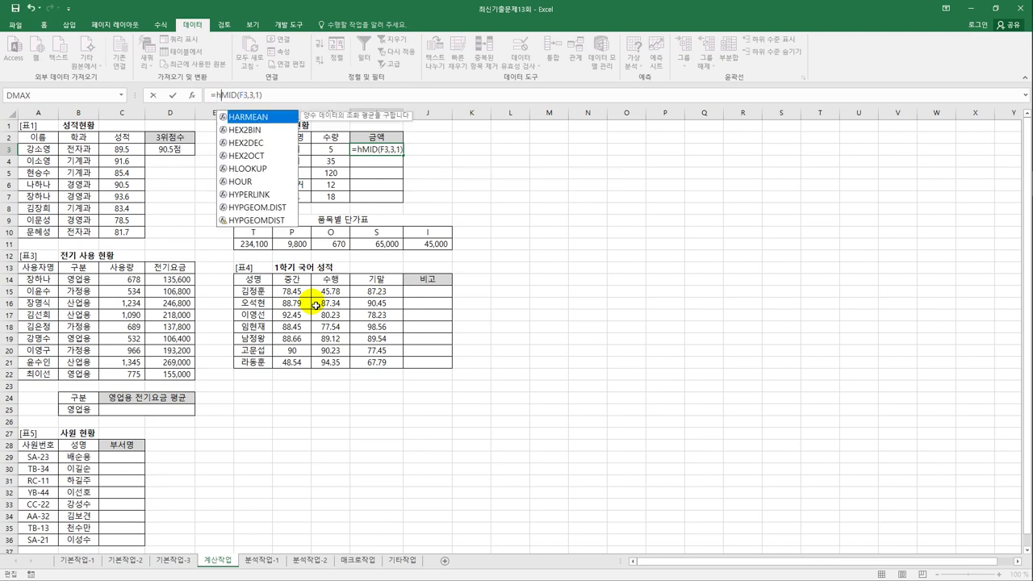
pyautogui.press('Tab')
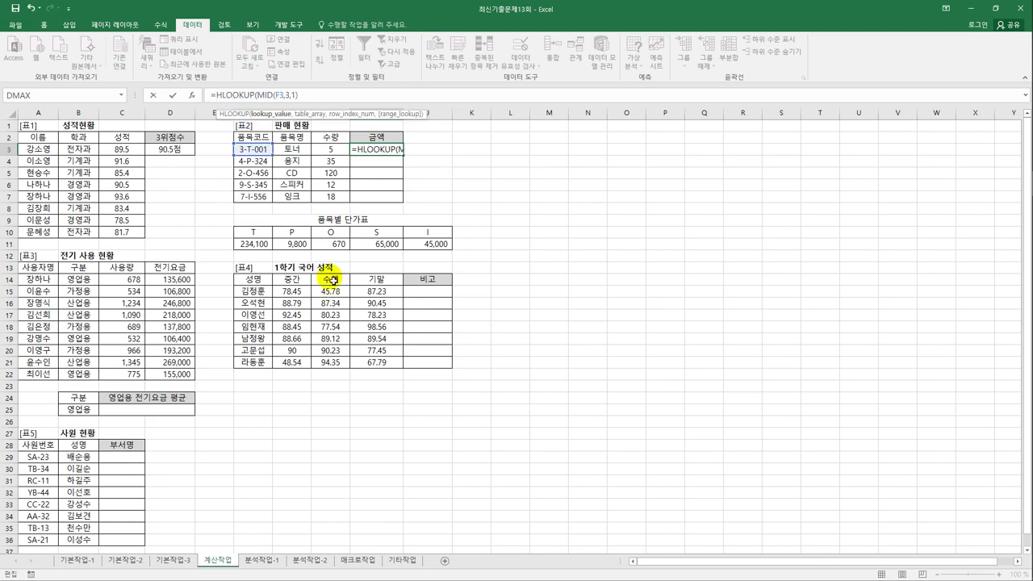
pyautogui.moveTo(257, 96); pyautogui.dragTo(307, 101)
pyautogui.click(308, 101)
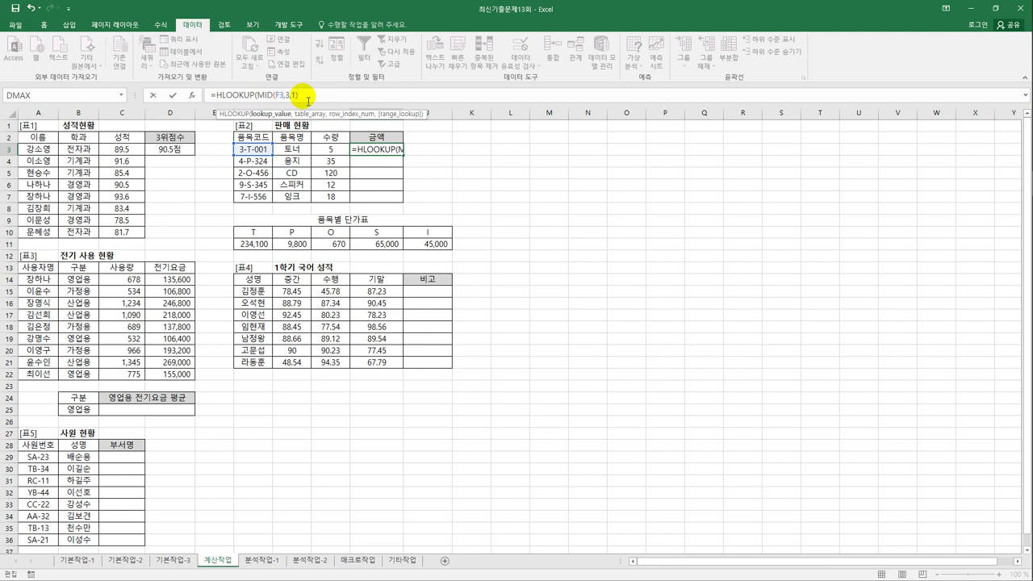
pyautogui.write(',')
pyautogui.moveTo(257, 234); pyautogui.dragTo(416, 248)
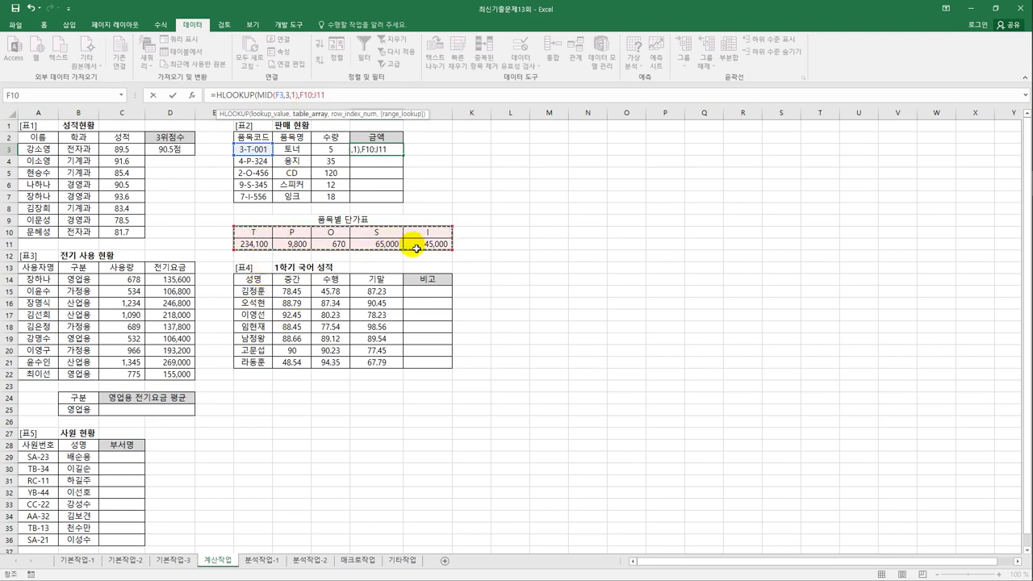
pyautogui.press('F4')
pyautogui.write(',')
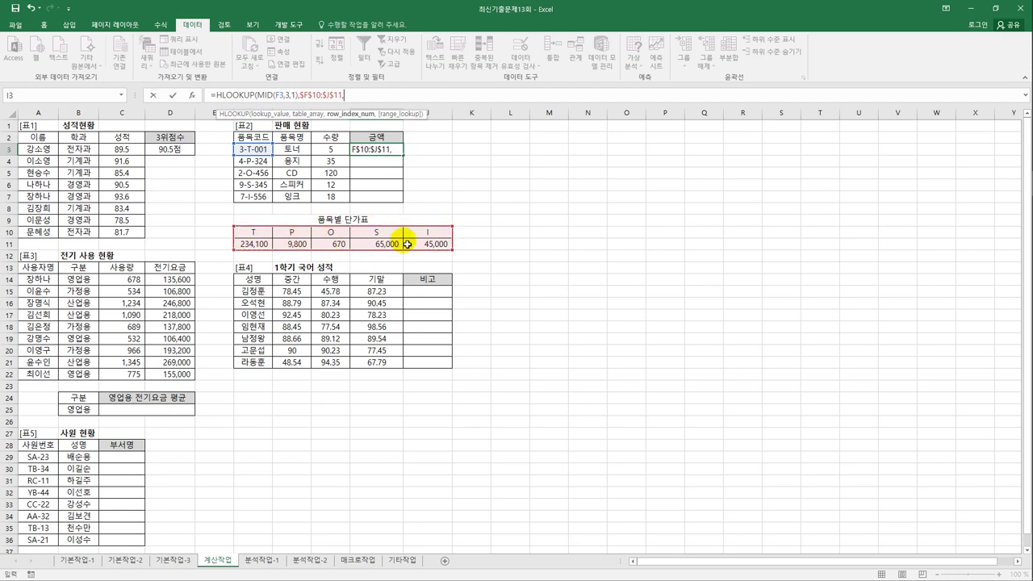
pyautogui.write('2')
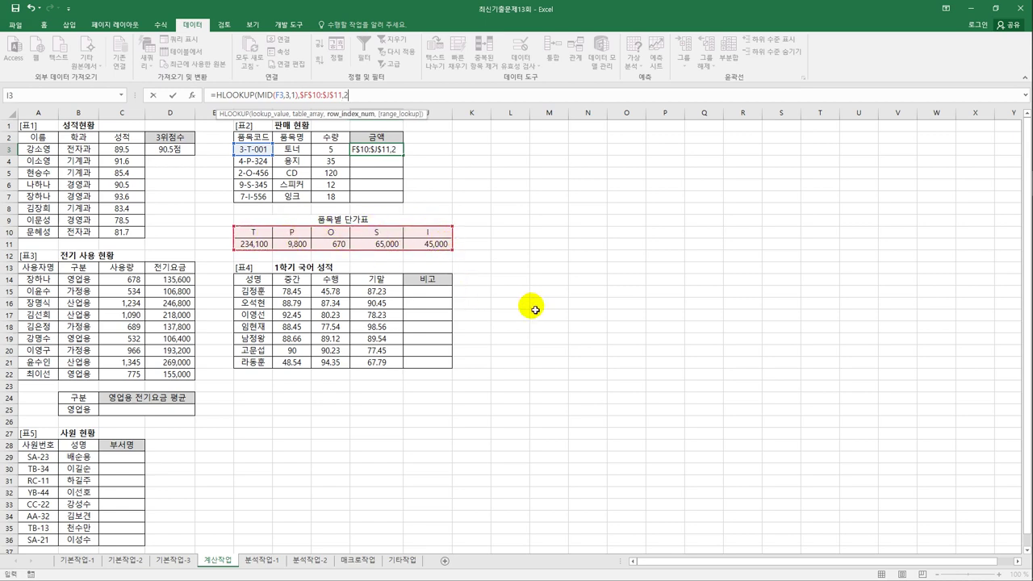
pyautogui.write(',')
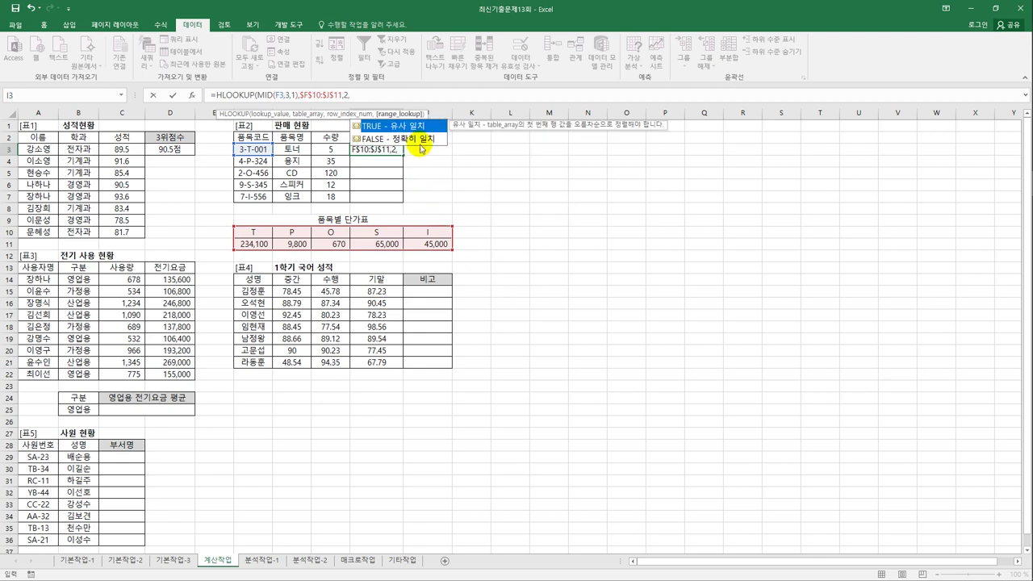
pyautogui.click(419, 142)
pyautogui.doubleClick(420, 143)
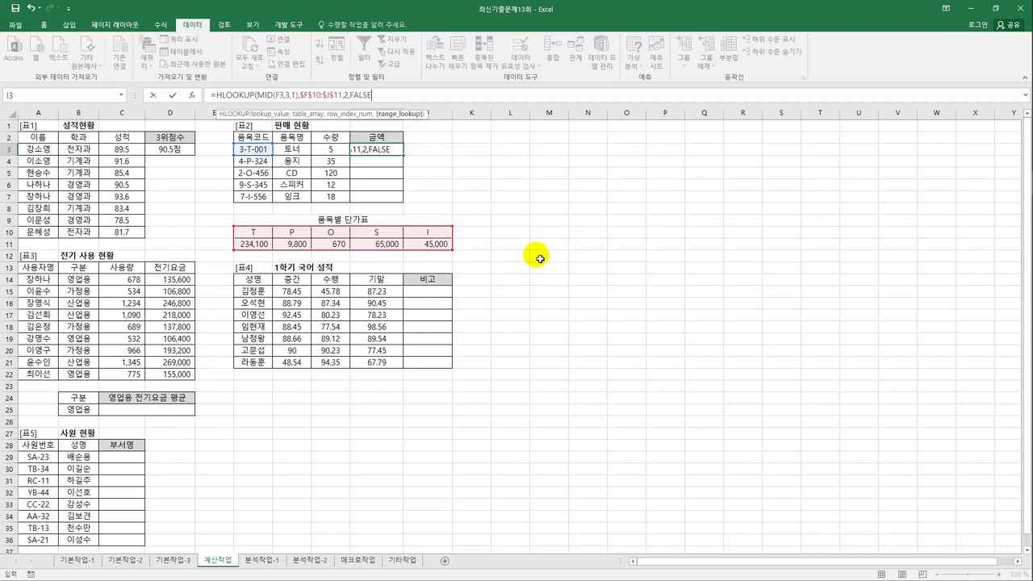
pyautogui.press('Return')
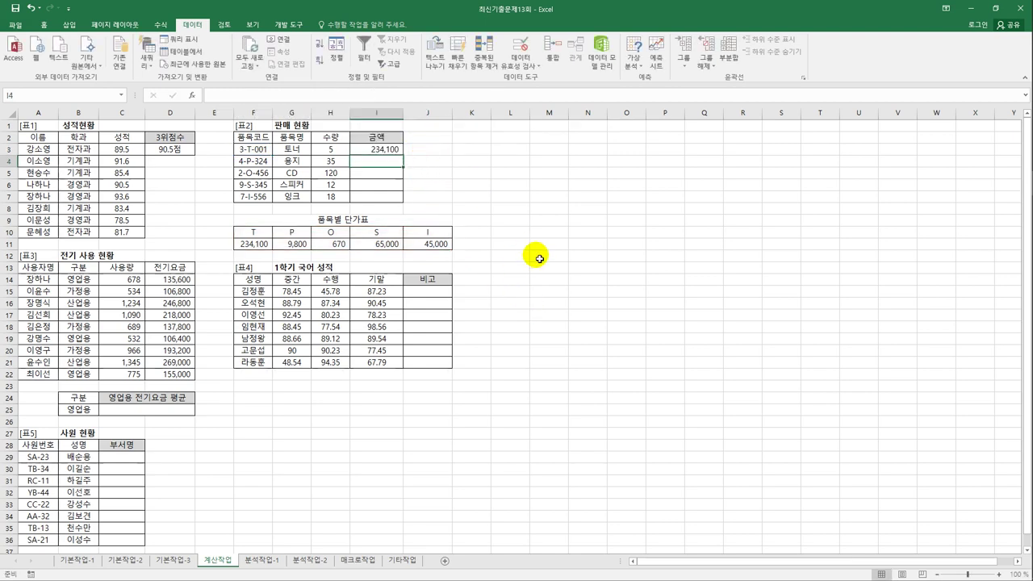
# - Multiply the HLOOKUP formula in I3 by the 수량 in H3 and fill the 금액 formula down to I7
pyautogui.click(383, 147)
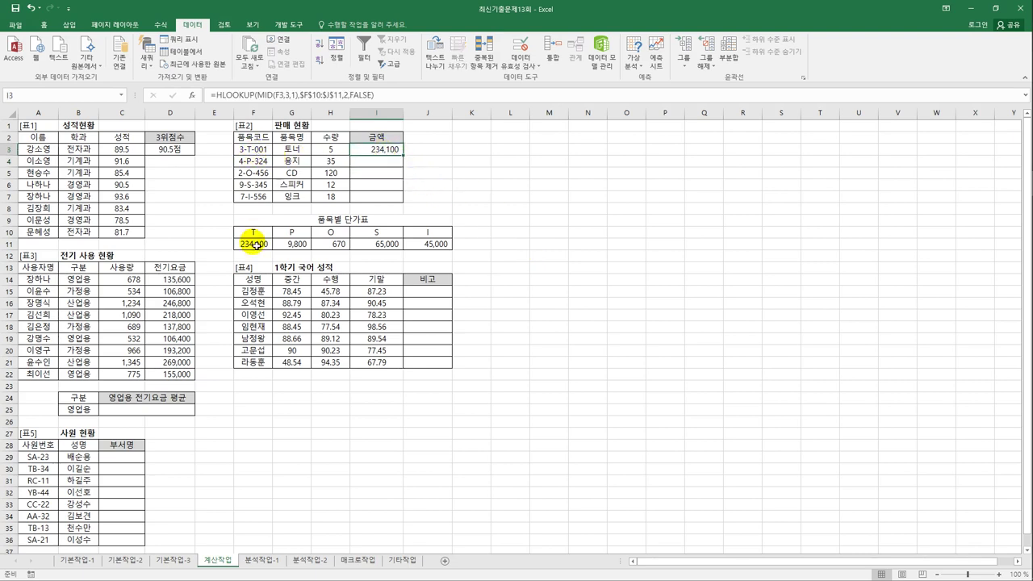
pyautogui.click(387, 100)
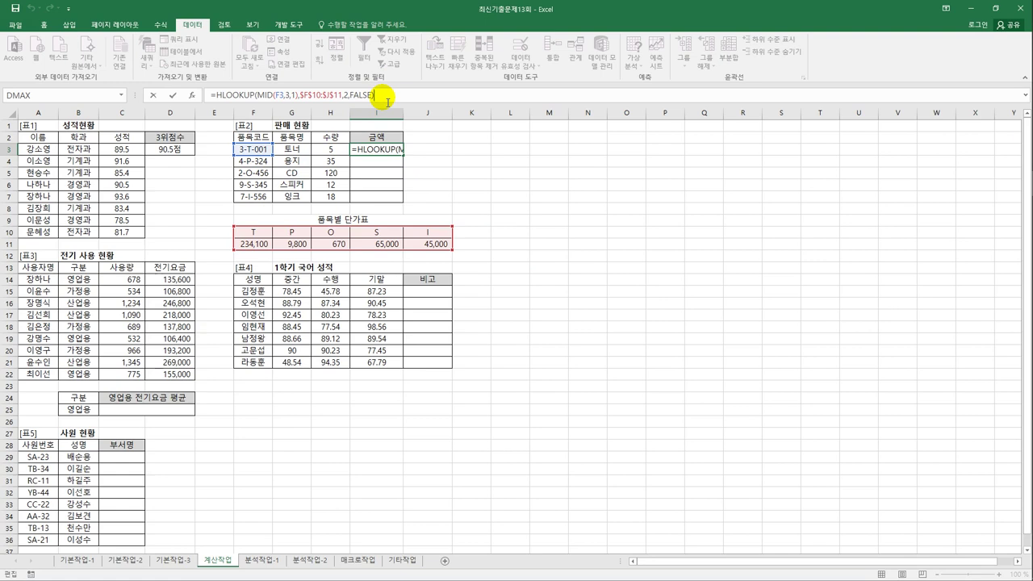
pyautogui.write('*')
pyautogui.click(341, 149)
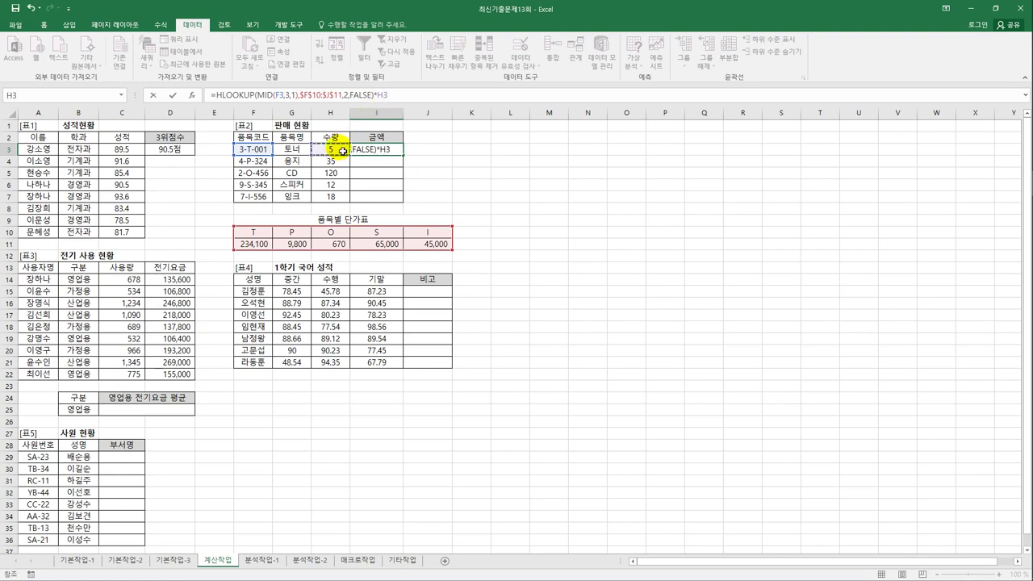
pyautogui.press('Return')
pyautogui.click(389, 151)
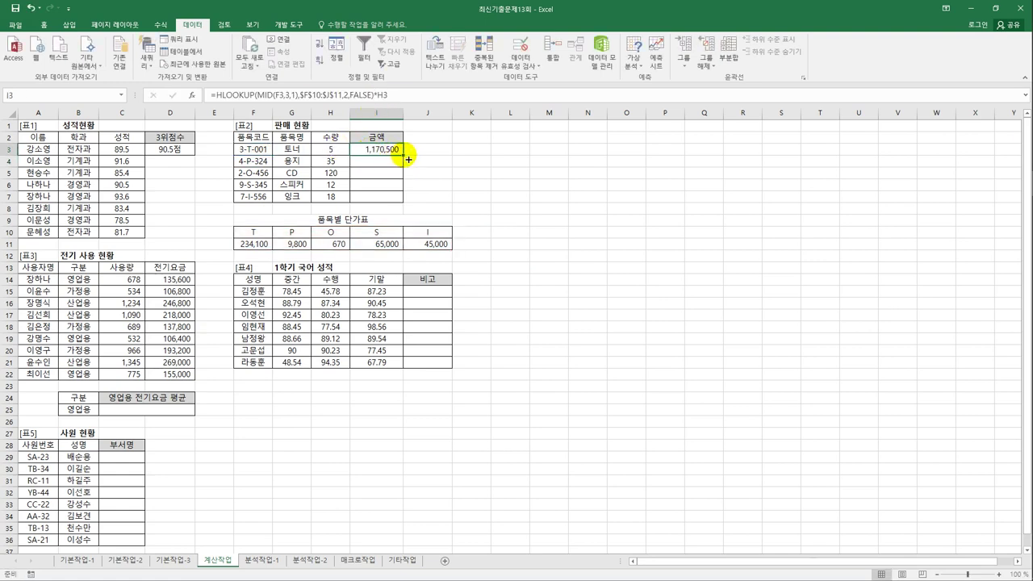
pyautogui.moveTo(409, 160); pyautogui.dragTo(403, 204)
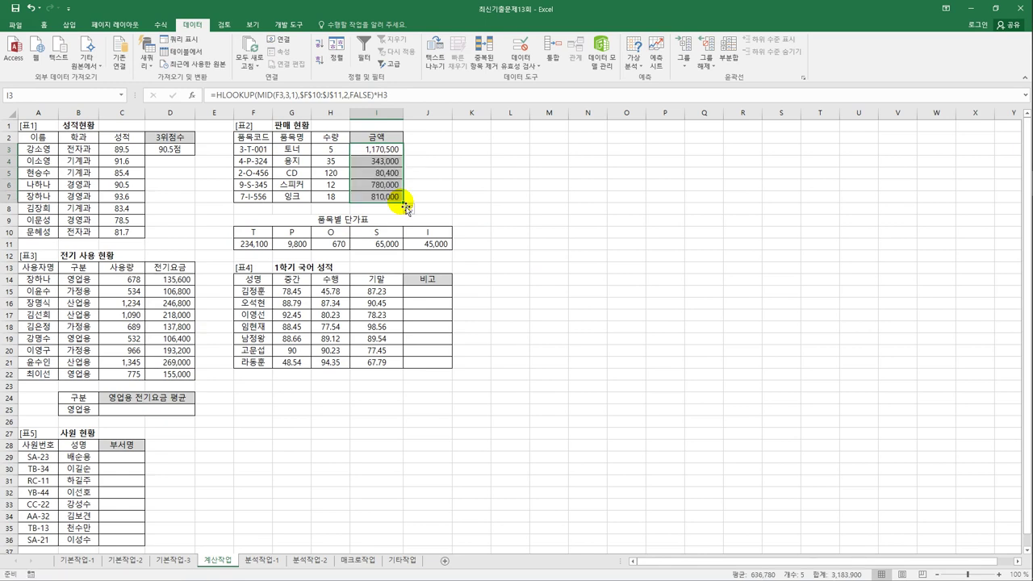
# - In C25, enter =DAVERAGE(A13:D22,D13,B24:B25) to calculate the average 전기요금 for 영업용 in 표3
pyautogui.click(141, 414)
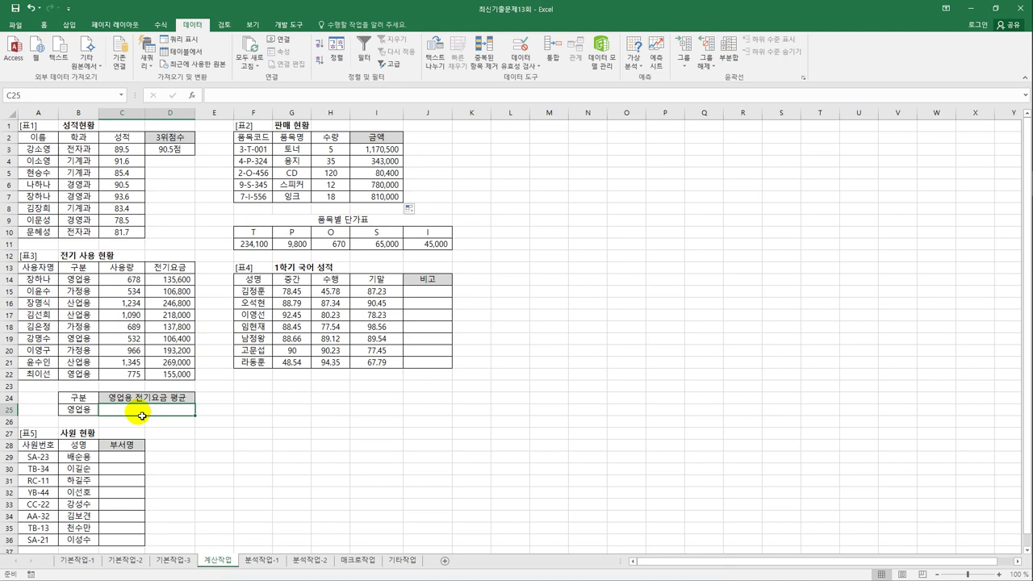
pyautogui.moveTo(78, 398); pyautogui.dragTo(80, 412)
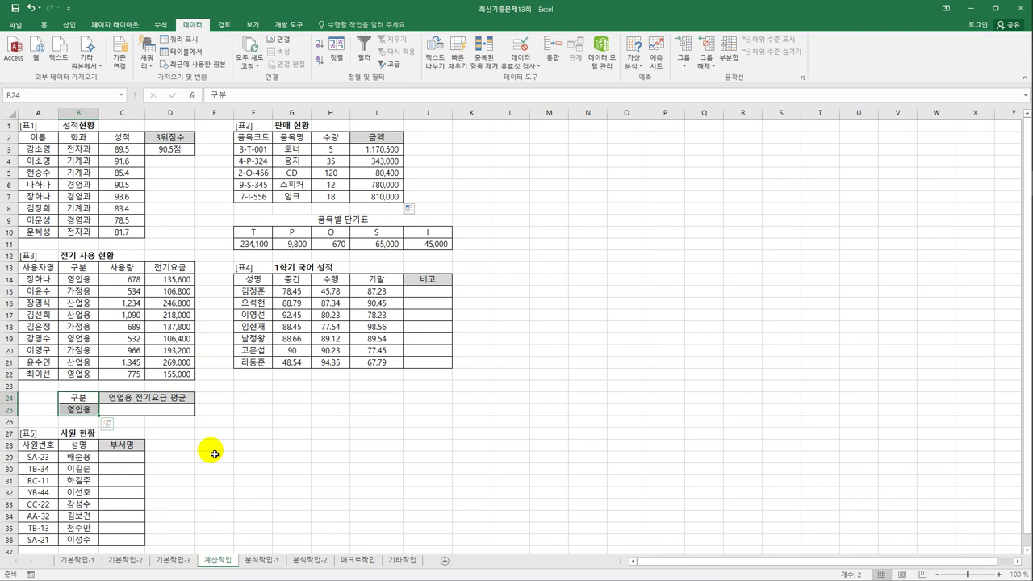
pyautogui.click(148, 410)
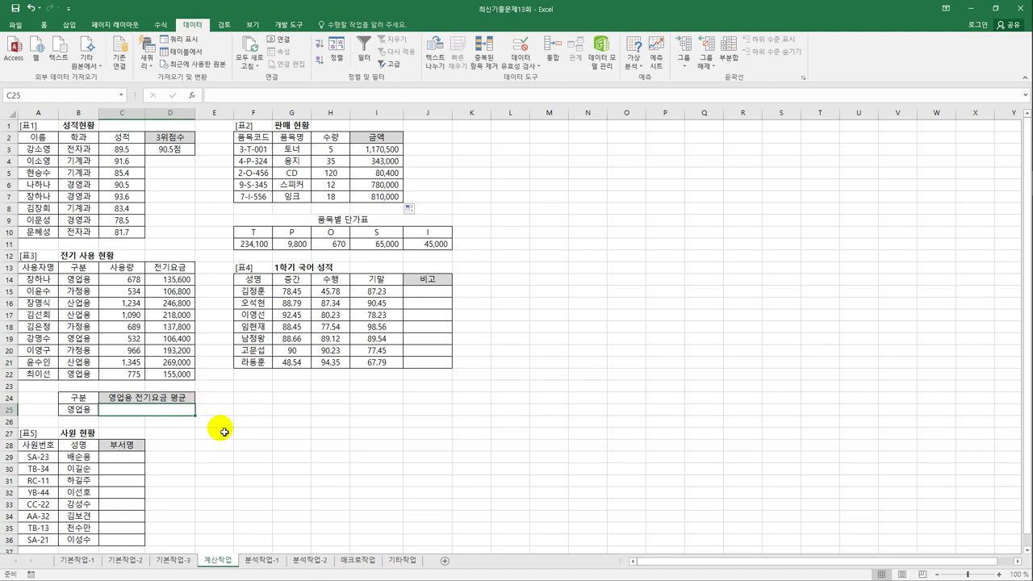
pyautogui.write('=')
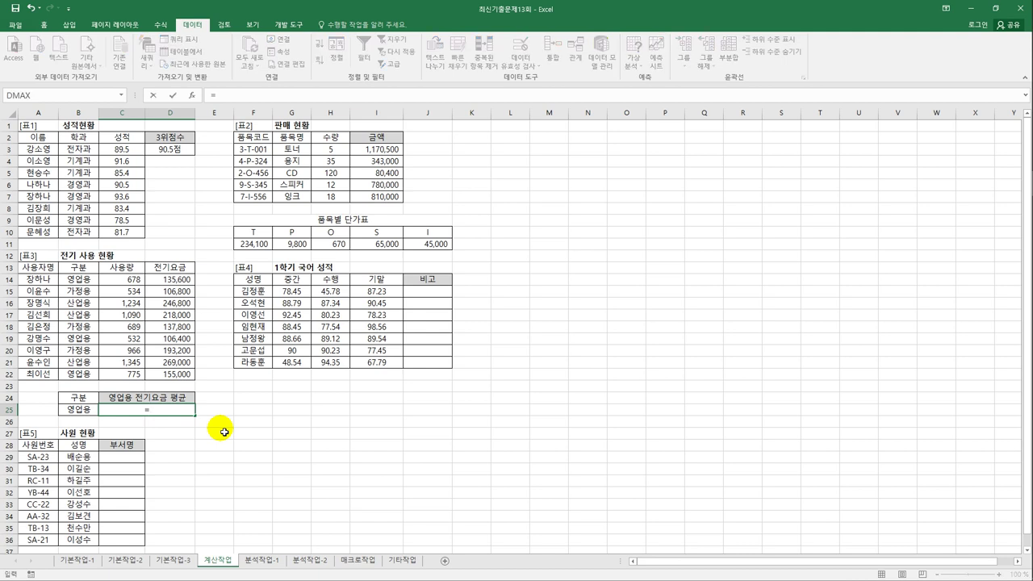
pyautogui.write('da')
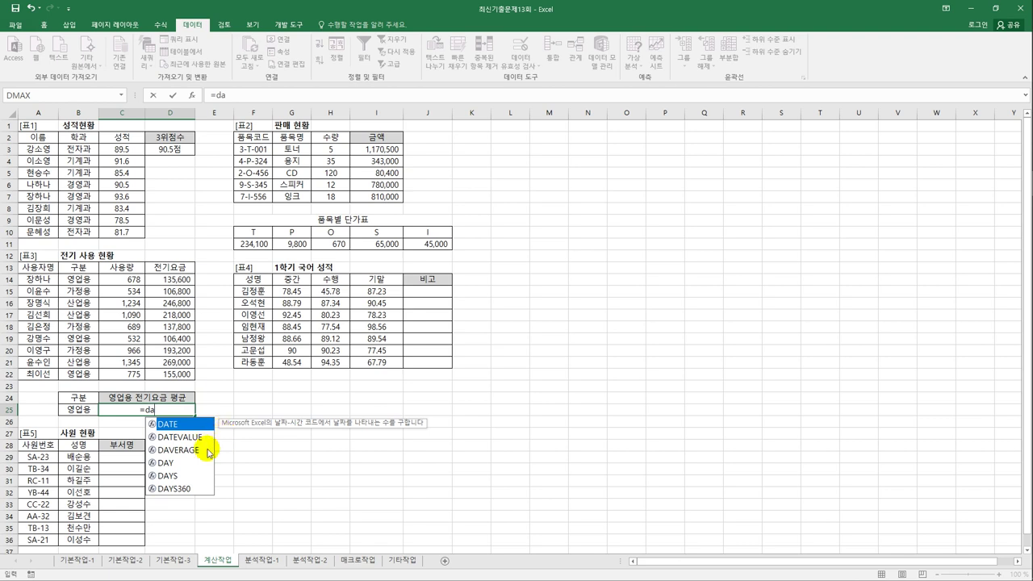
pyautogui.doubleClick(208, 450)
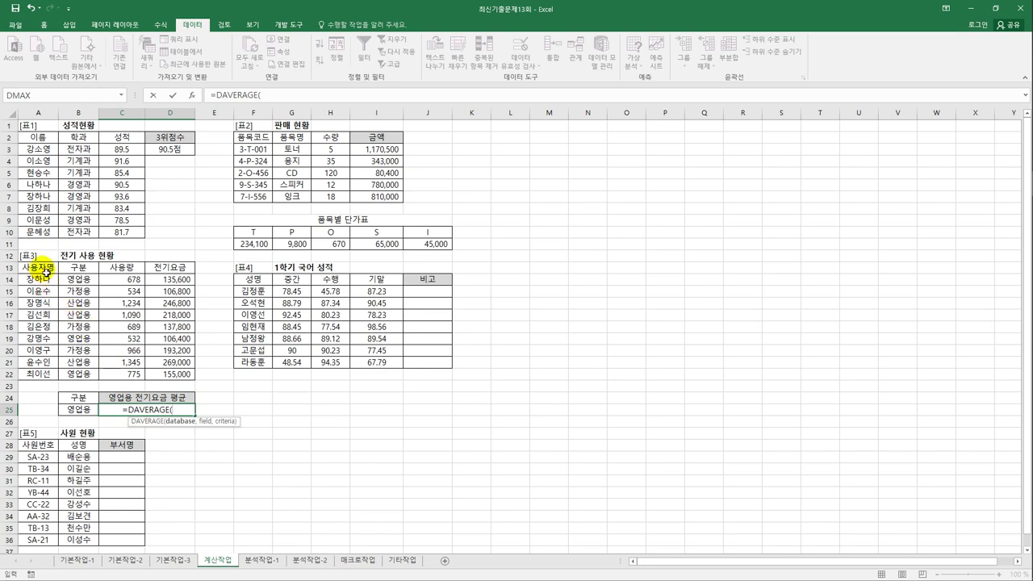
pyautogui.moveTo(42, 268); pyautogui.dragTo(176, 281)
pyautogui.moveTo(176, 326); pyautogui.dragTo(175, 375)
pyautogui.write(',')
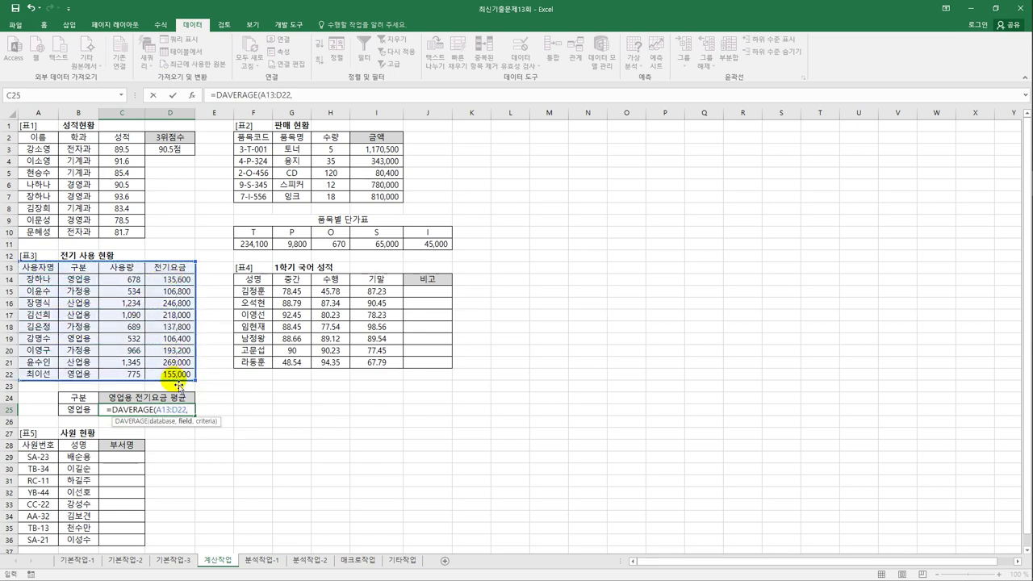
pyautogui.click(170, 272)
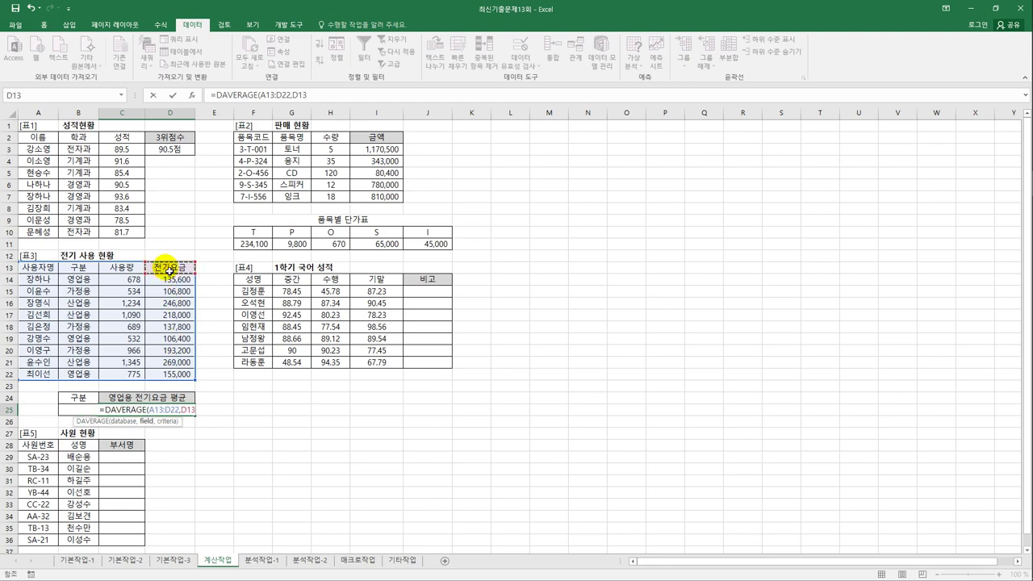
pyautogui.write(',')
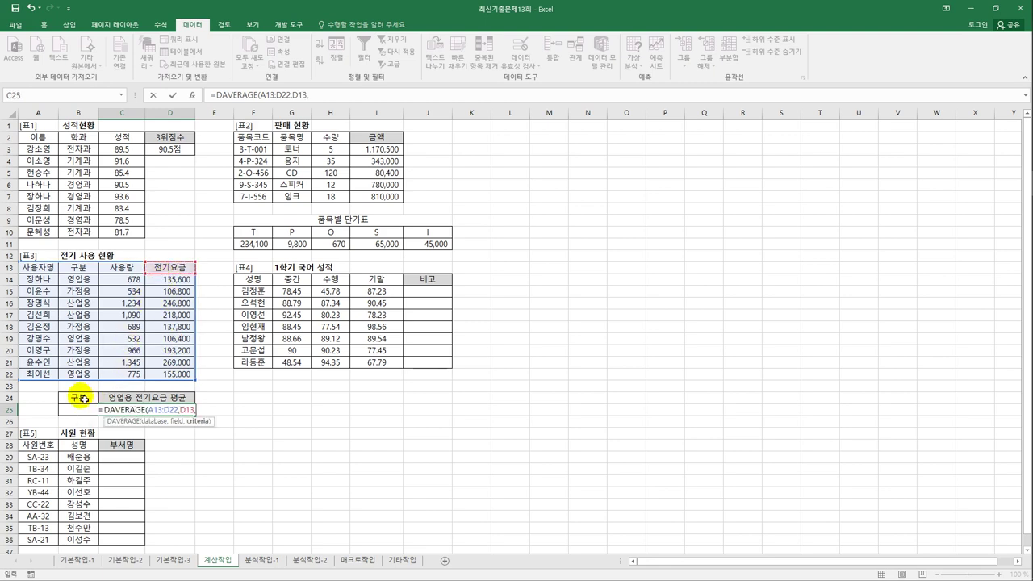
pyautogui.moveTo(84, 399); pyautogui.dragTo(86, 412)
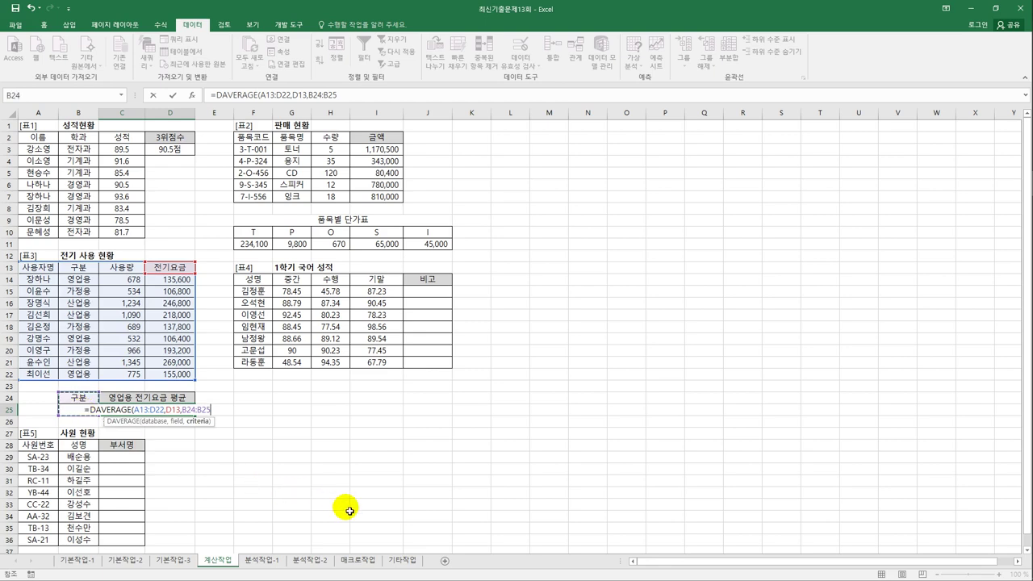
pyautogui.write(')')
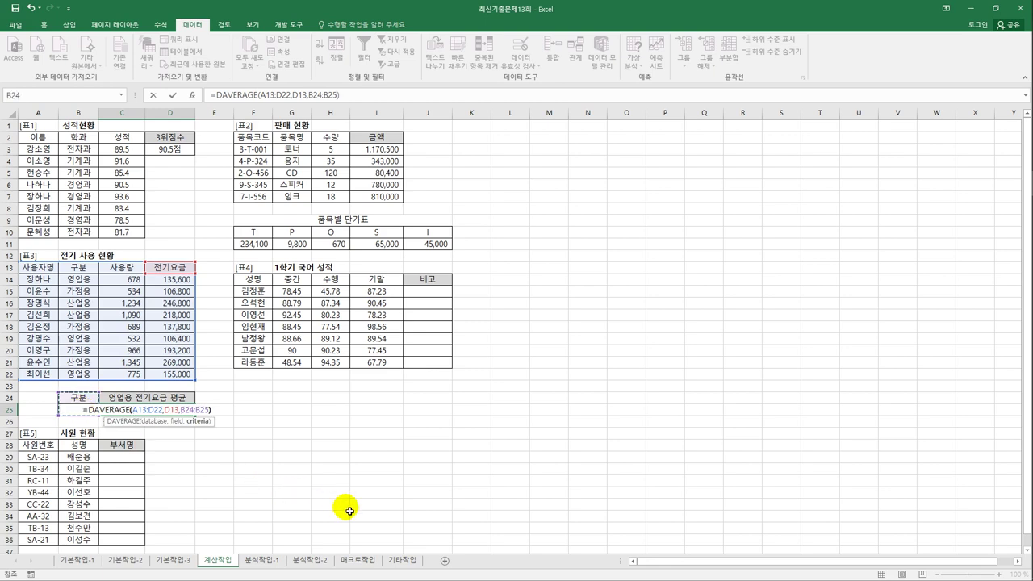
pyautogui.press('Return')
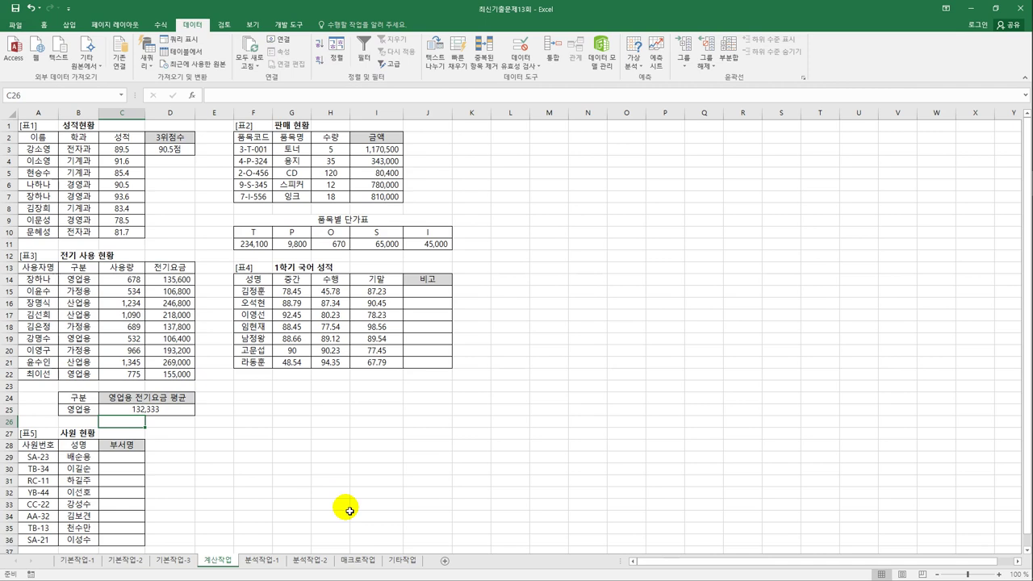
pyautogui.click(81, 409)
pyautogui.click(141, 411)
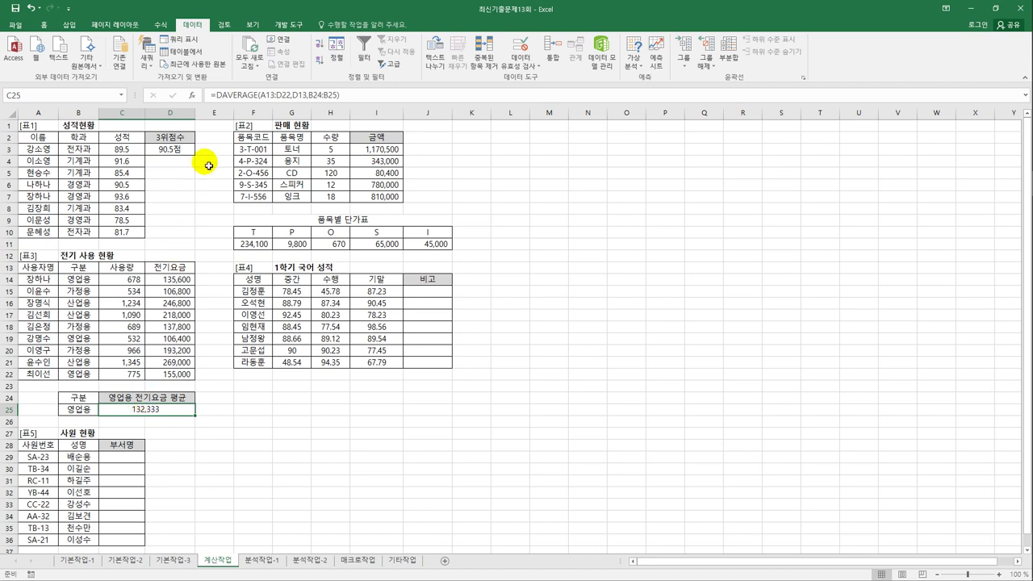
# - Wrap the C25 average in ROUNDUP with -3 digits: =ROUNDUP(DAVERAGE(A13:D22,D13,B24:B25),-3)
pyautogui.click(214, 94)
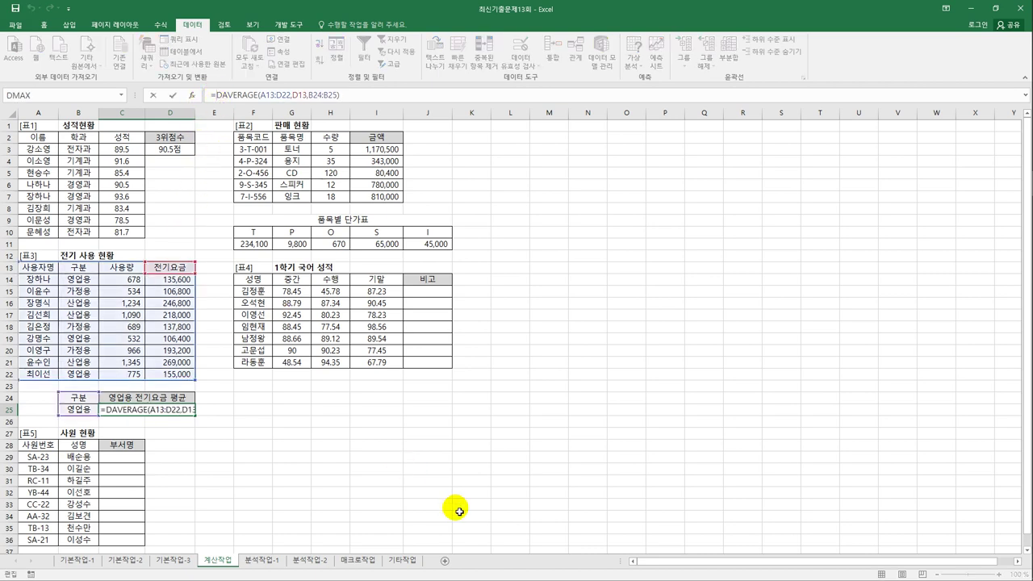
pyautogui.write('ro')
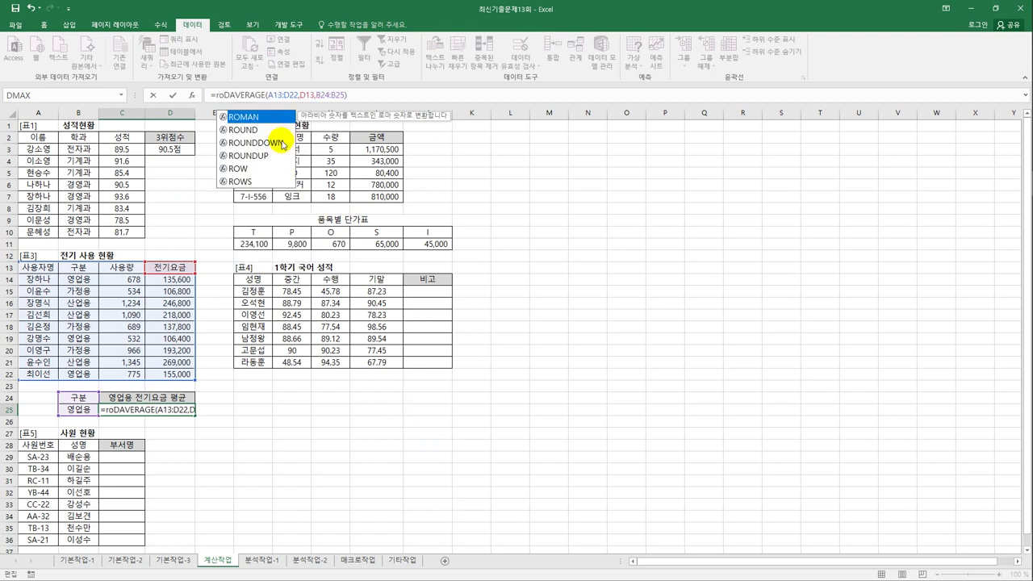
pyautogui.doubleClick(257, 155)
pyautogui.click(394, 97)
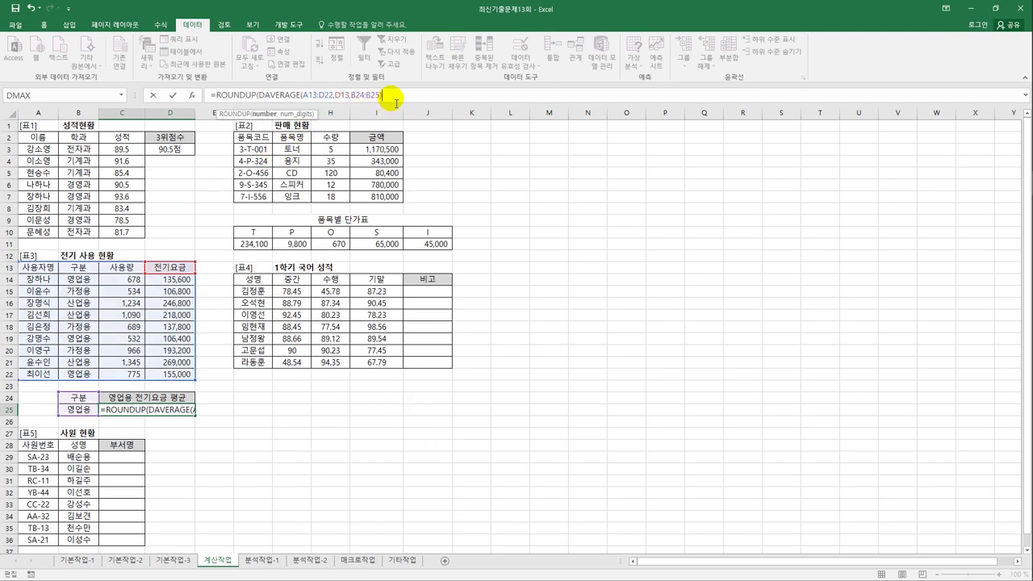
pyautogui.write(',')
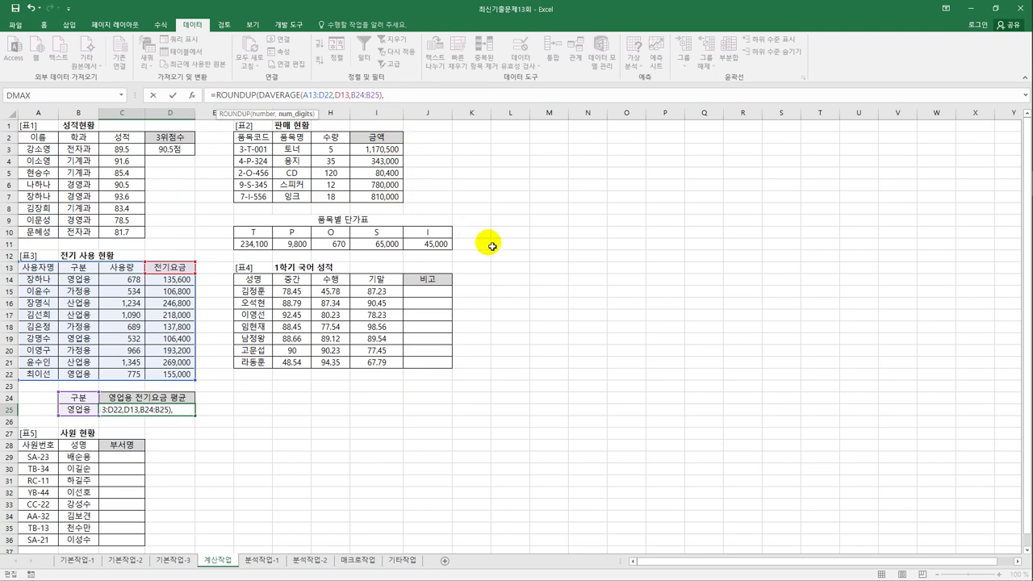
pyautogui.write('-1')
pyautogui.press('BackSpace')
pyautogui.write('2')
pyautogui.press('BackSpace')
pyautogui.write('3')
pyautogui.press('Return')
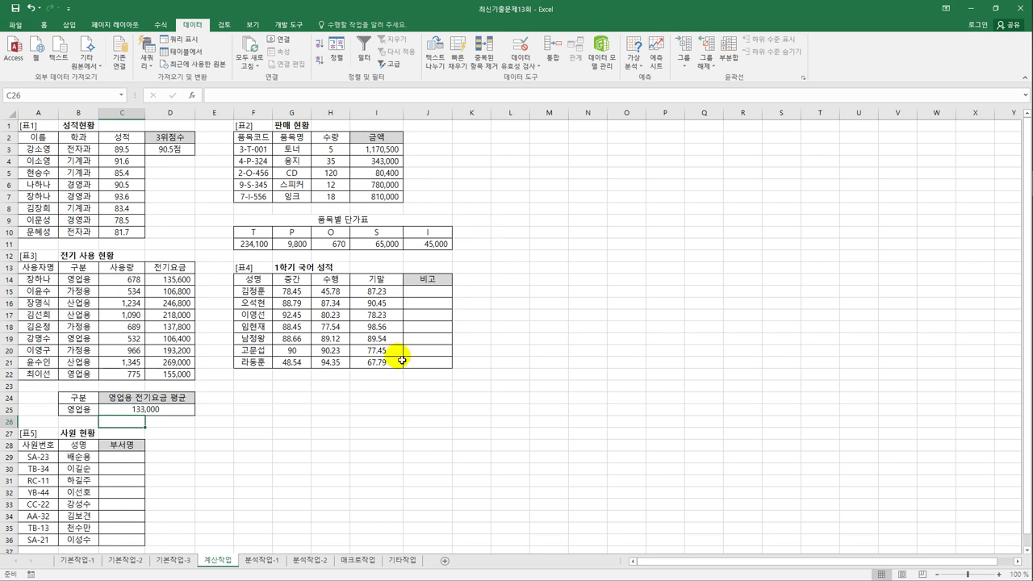
# - In J15 of 표4, enter =STDEV(G15:I15) to calculate the standard deviation of the first student's 중간, 수행 and 기말 scores
pyautogui.click(418, 293)
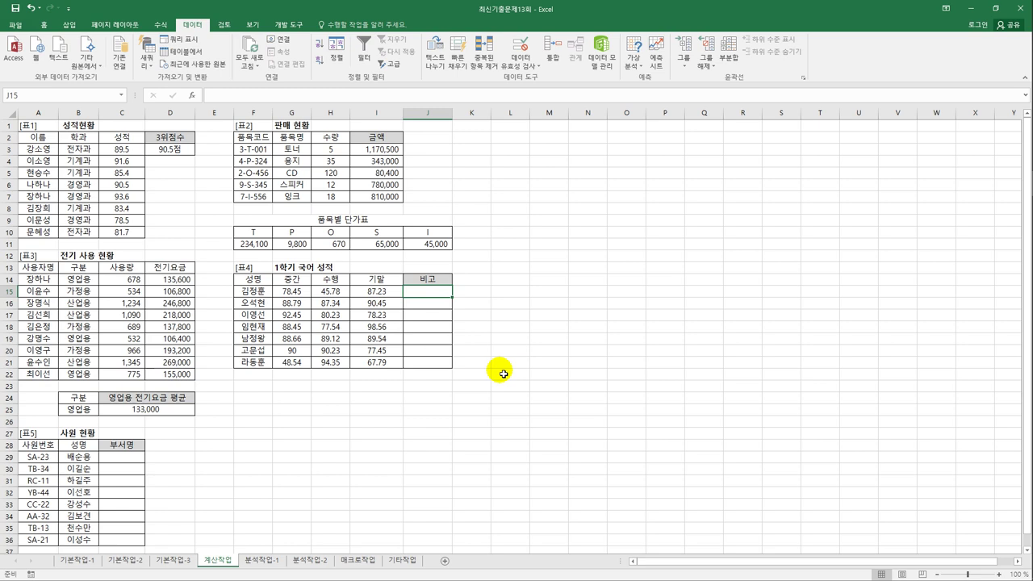
pyautogui.write('=')
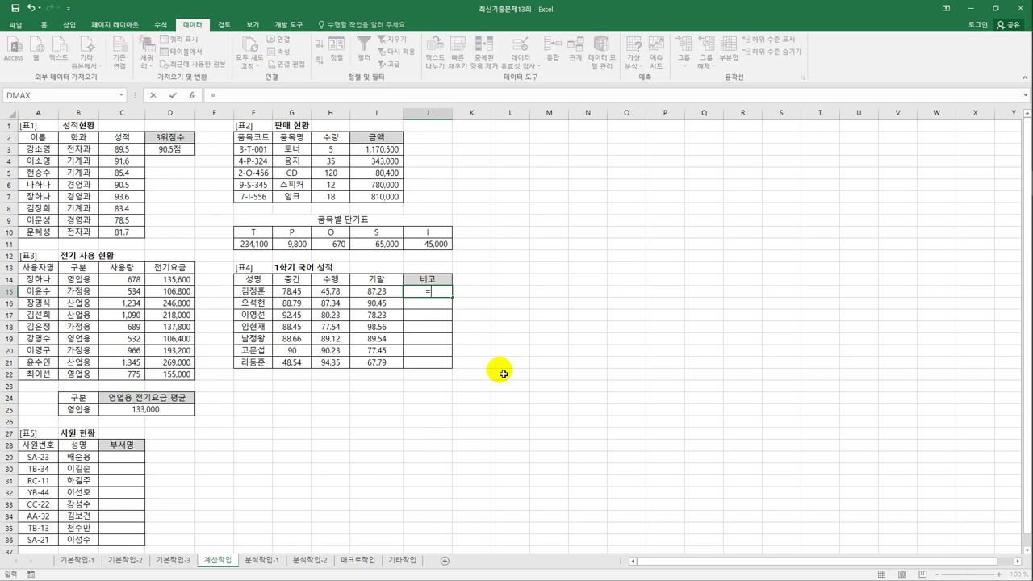
pyautogui.write('st')
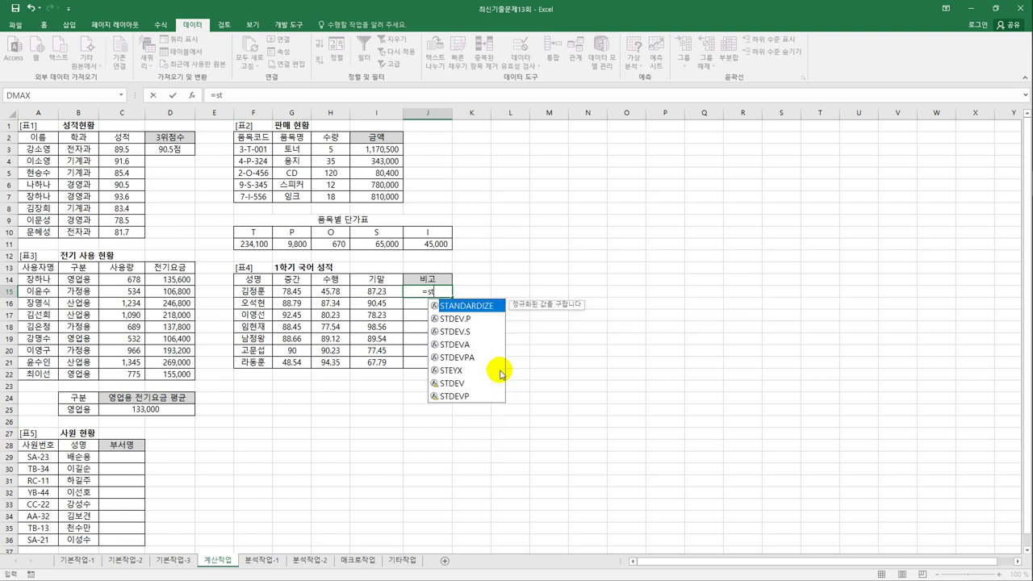
pyautogui.click(490, 386)
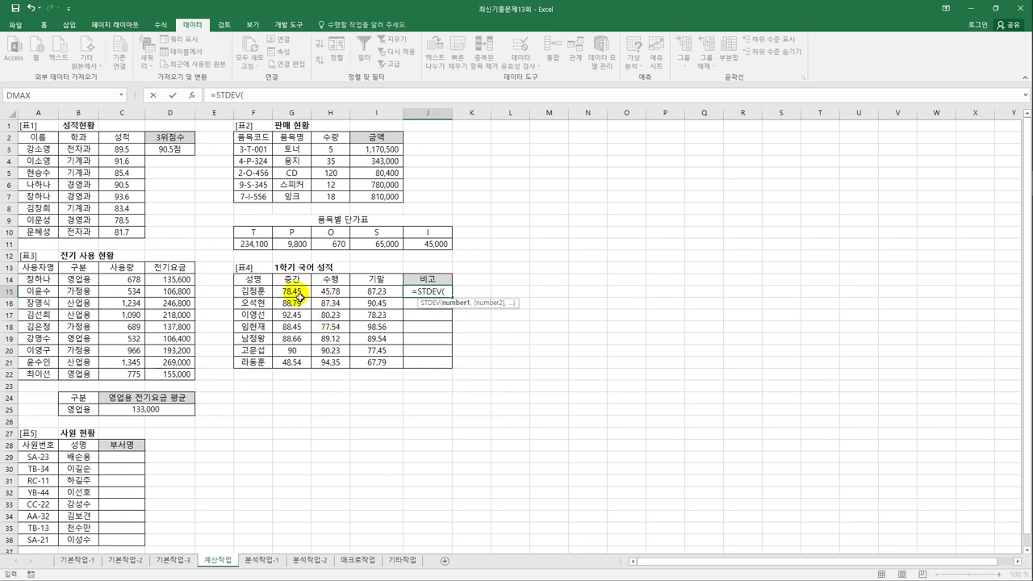
pyautogui.moveTo(294, 292); pyautogui.dragTo(376, 292)
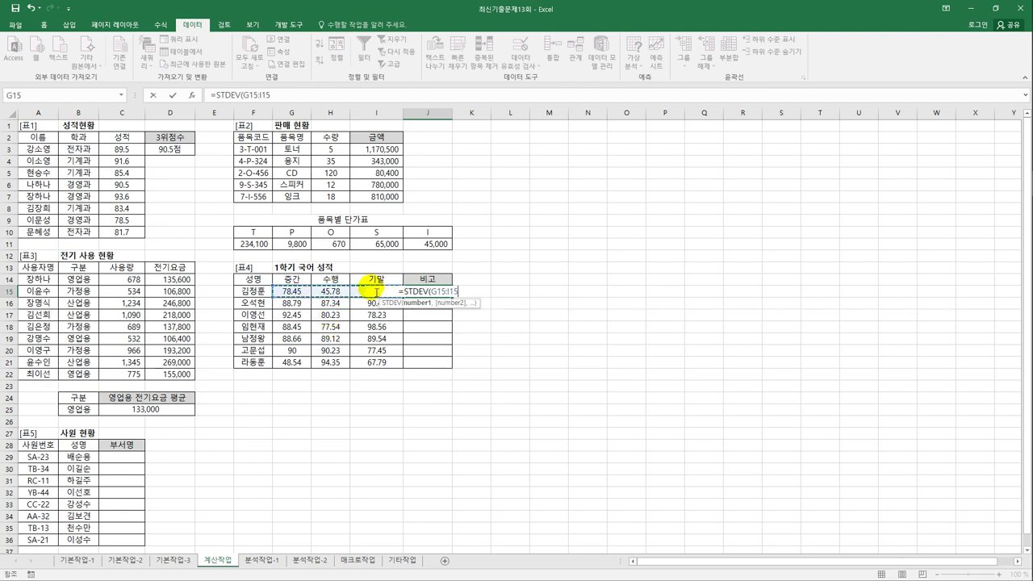
pyautogui.write(')')
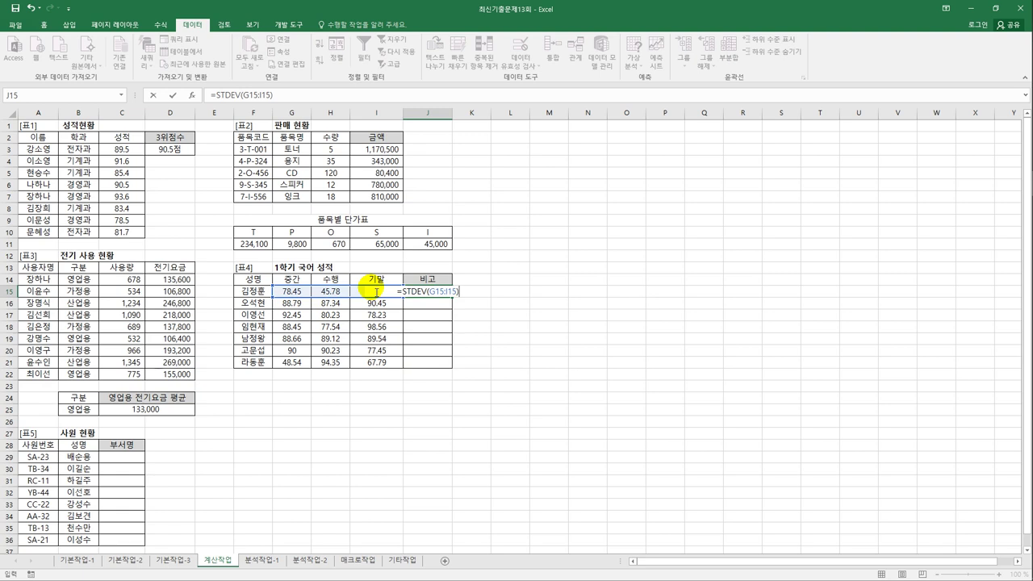
pyautogui.press('Return')
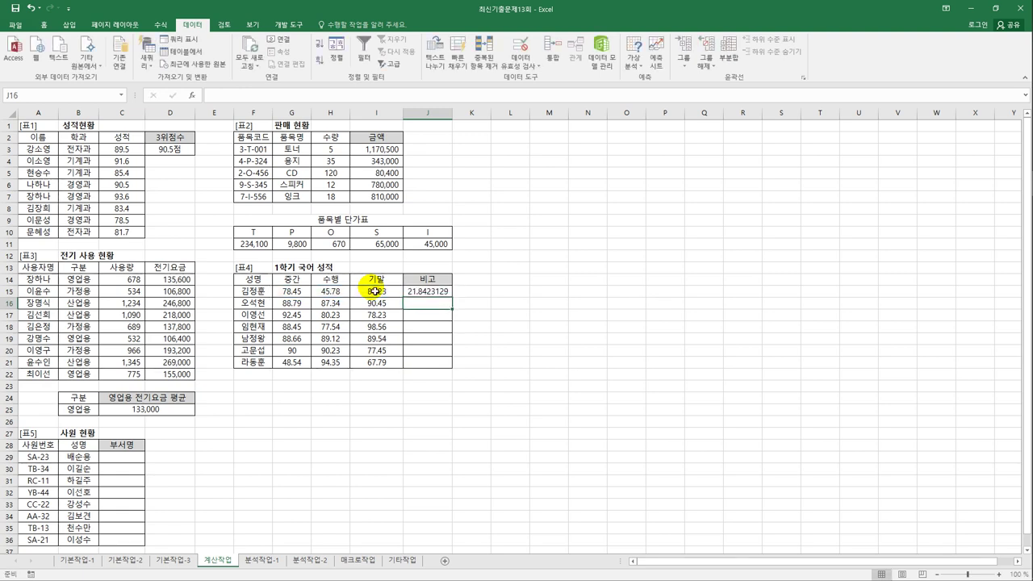
# - Turn the J15 formula into an IF whose condition is STDEV(G15:I15)>=STDEV($G$15:$I$21)
pyautogui.press('Up')
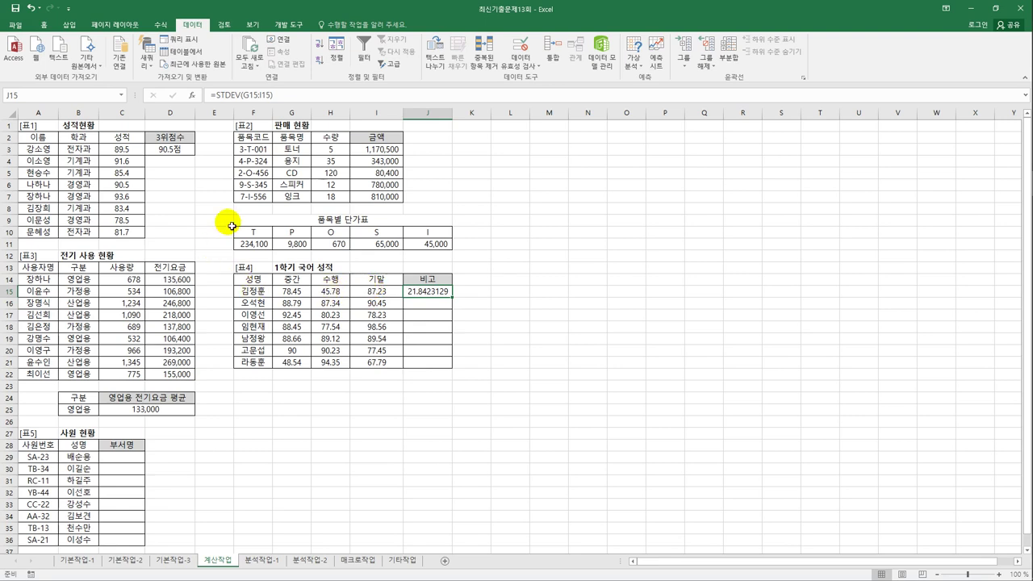
pyautogui.click(219, 97)
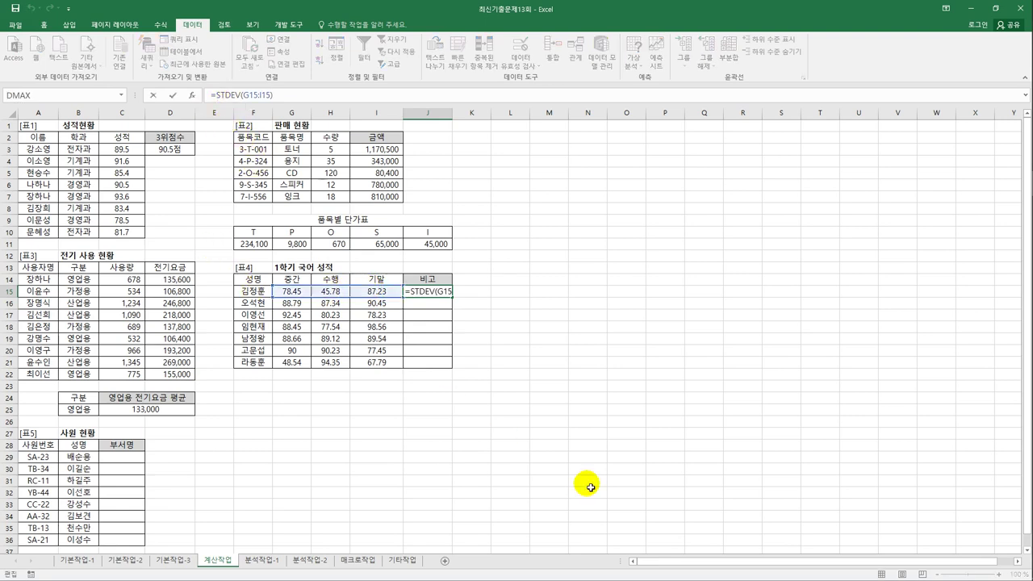
pyautogui.write('IF(')
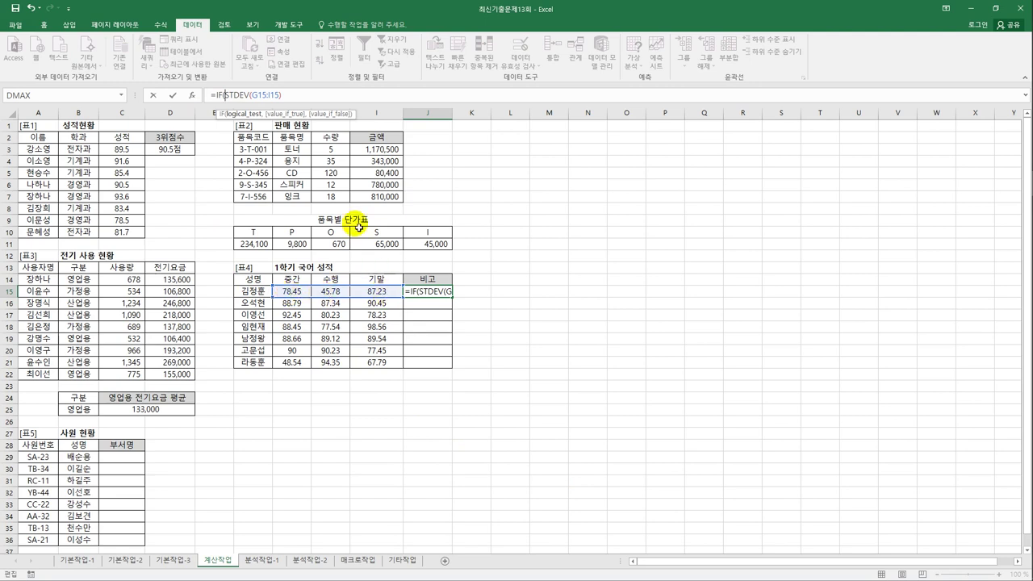
pyautogui.click(299, 95)
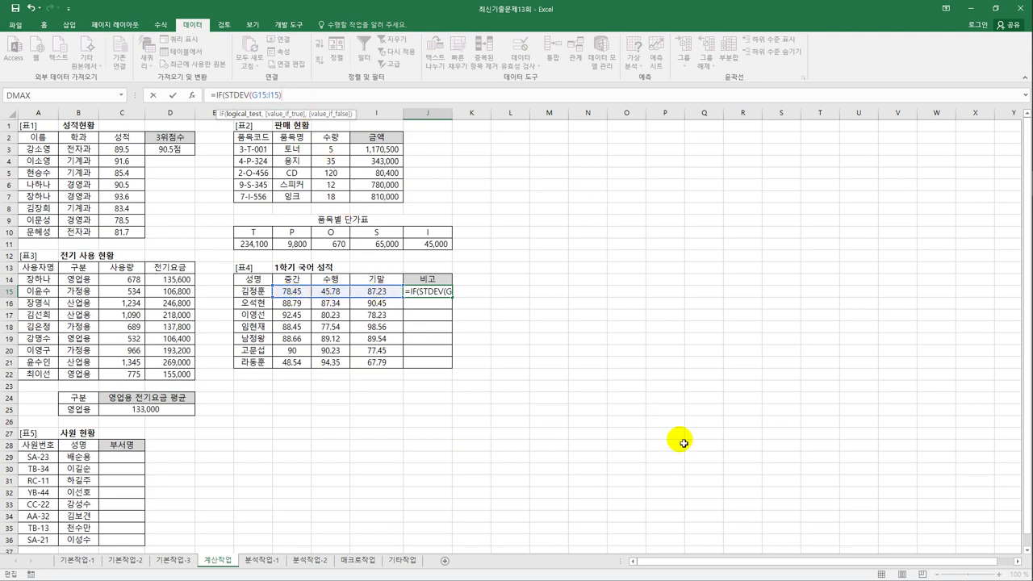
pyautogui.write('>=st')
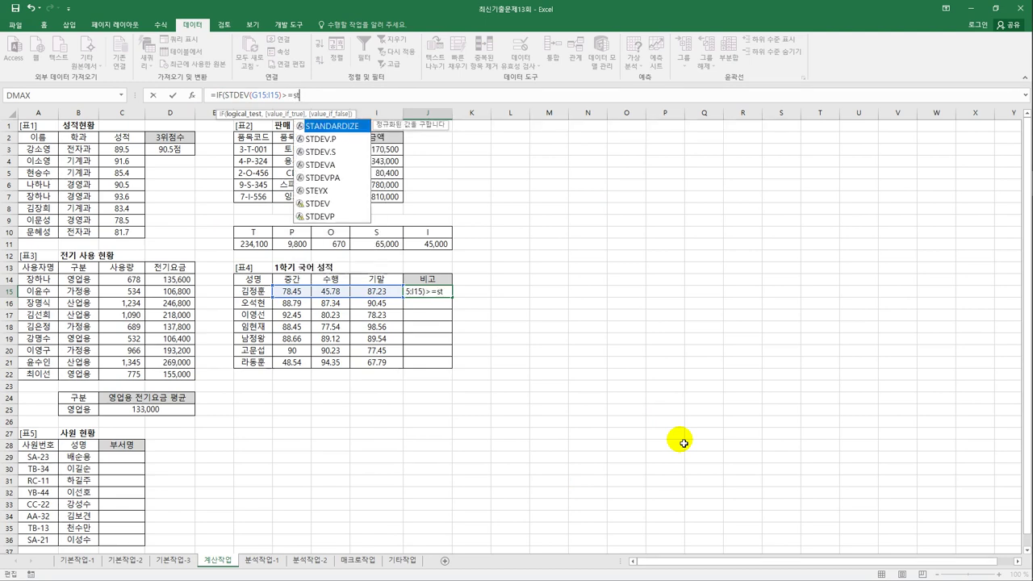
pyautogui.click(327, 206)
pyautogui.doubleClick(328, 207)
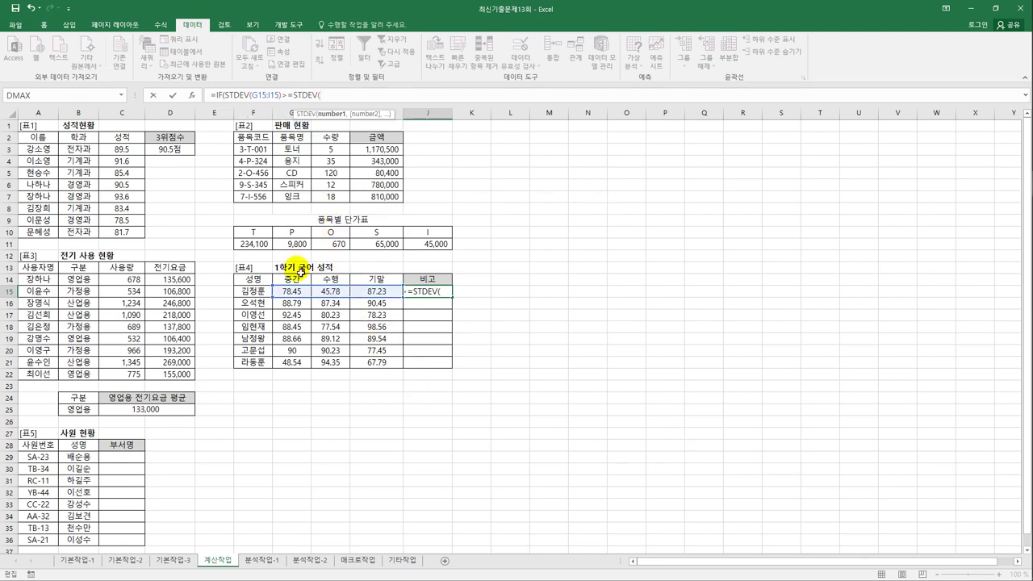
pyautogui.moveTo(293, 296); pyautogui.dragTo(375, 364)
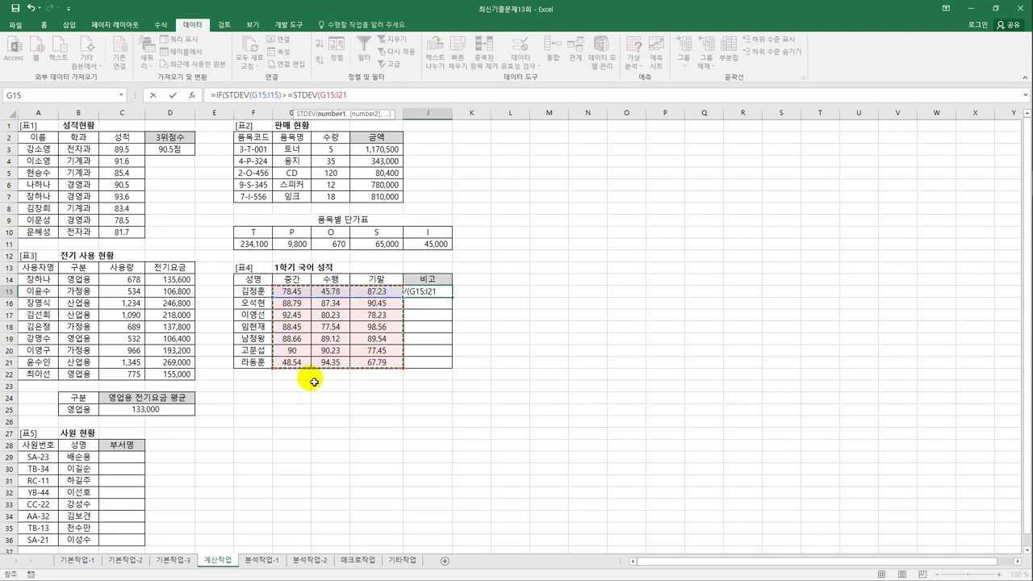
pyautogui.press('F4')
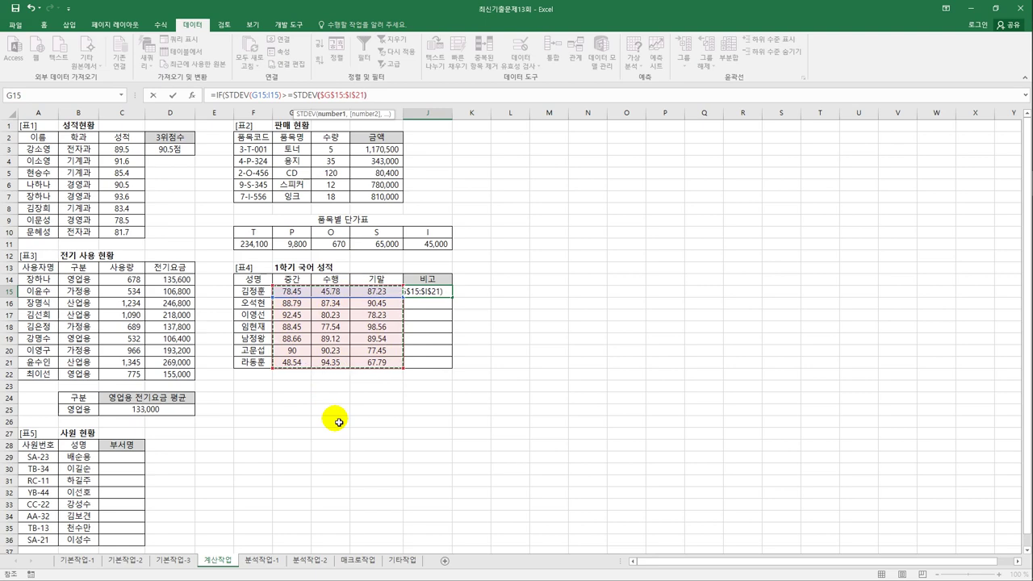
pyautogui.write(')')
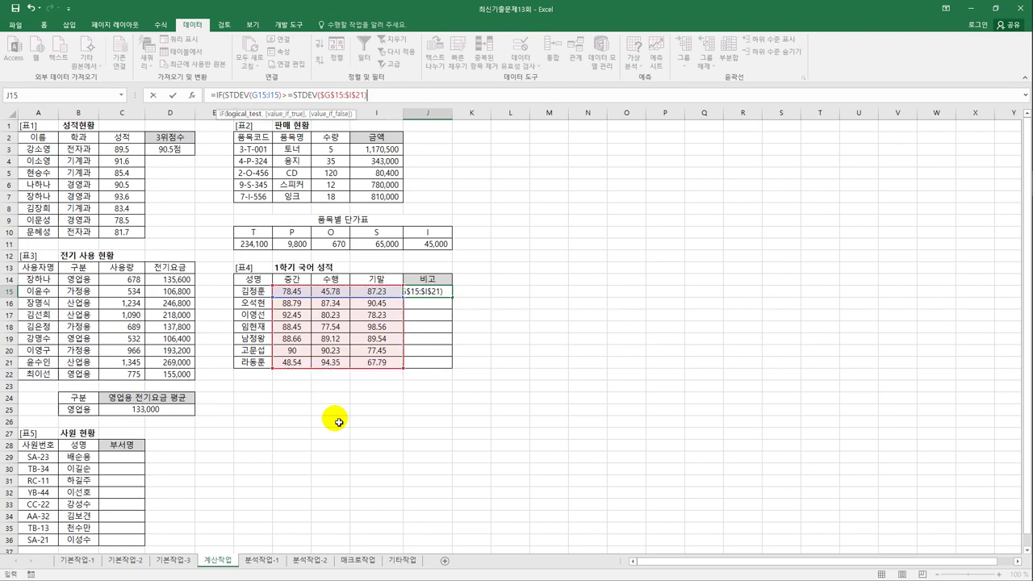
# - Complete the IF in J15 with "평균점수 이상" as the true result and an empty string "" as the false result
pyautogui.write(',"v')
pyautogui.press('BackSpace')
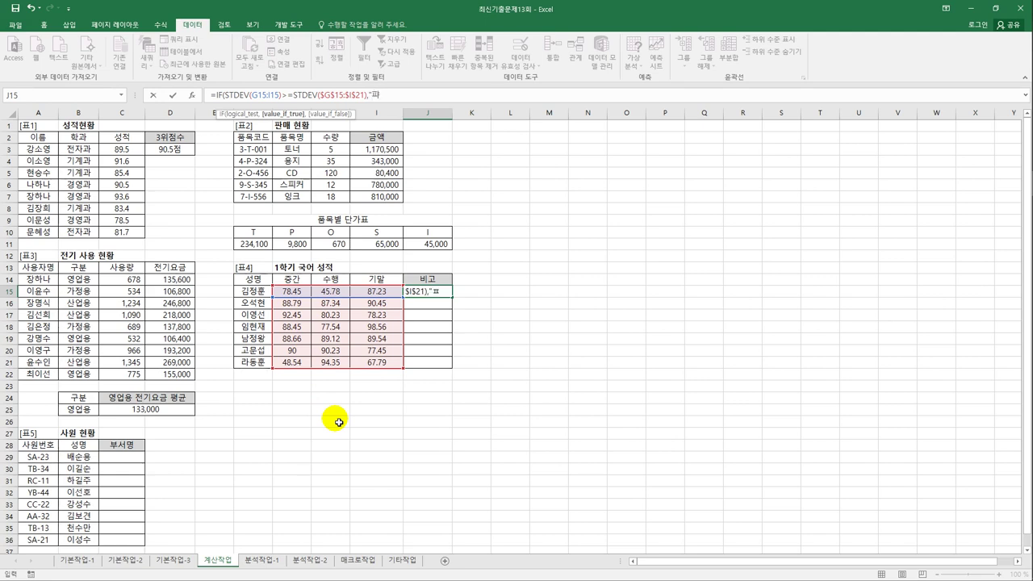
pyautogui.write('ㅍ')
pyautogui.write('균점수 잇')
pyautogui.write('상"')
pyautogui.write(',')
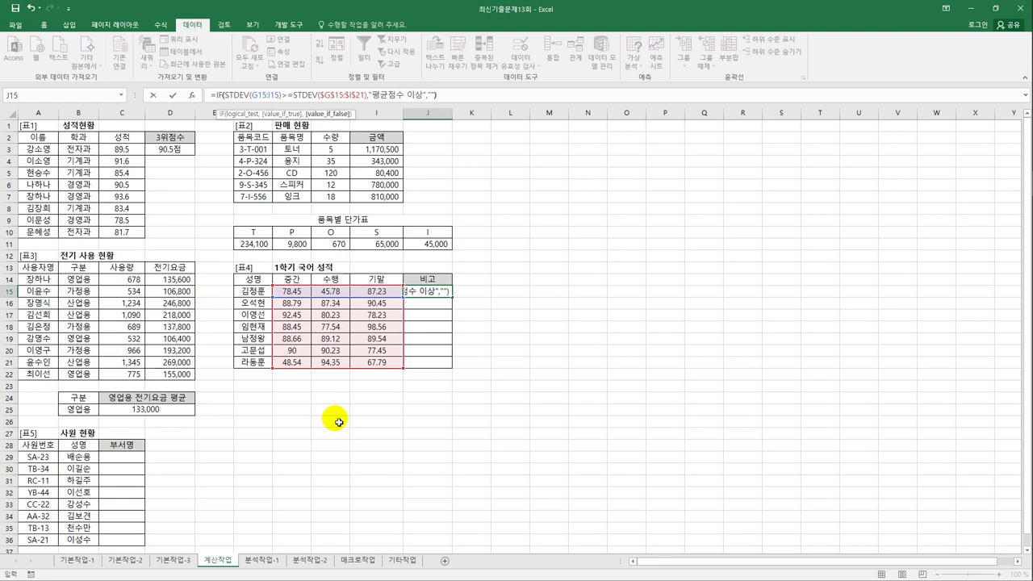
pyautogui.press('Return')
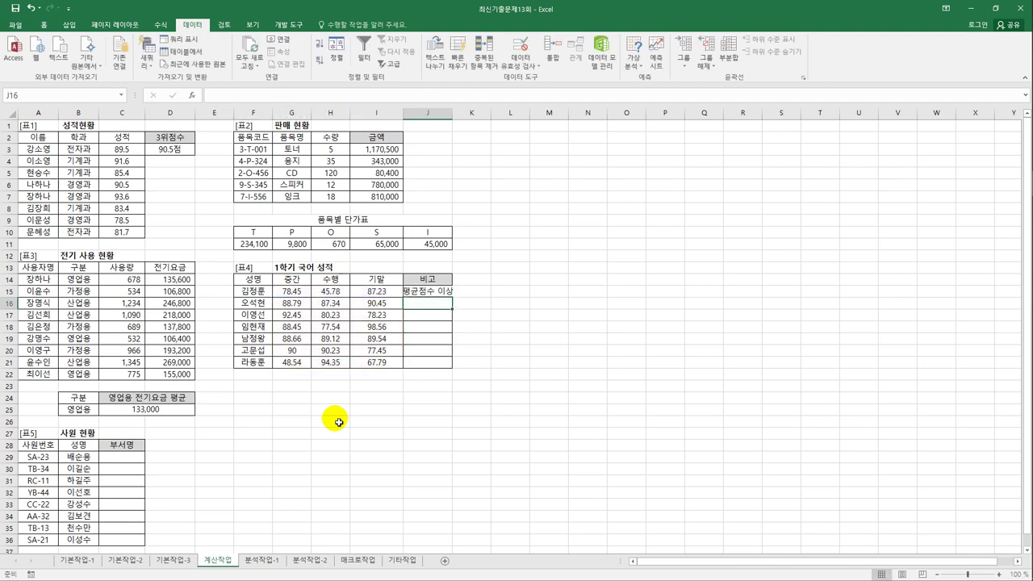
# - Fit column J's width to its contents and fill the 비고 formula from J15 down to J21
pyautogui.doubleClick(452, 113)
pyautogui.click(433, 292)
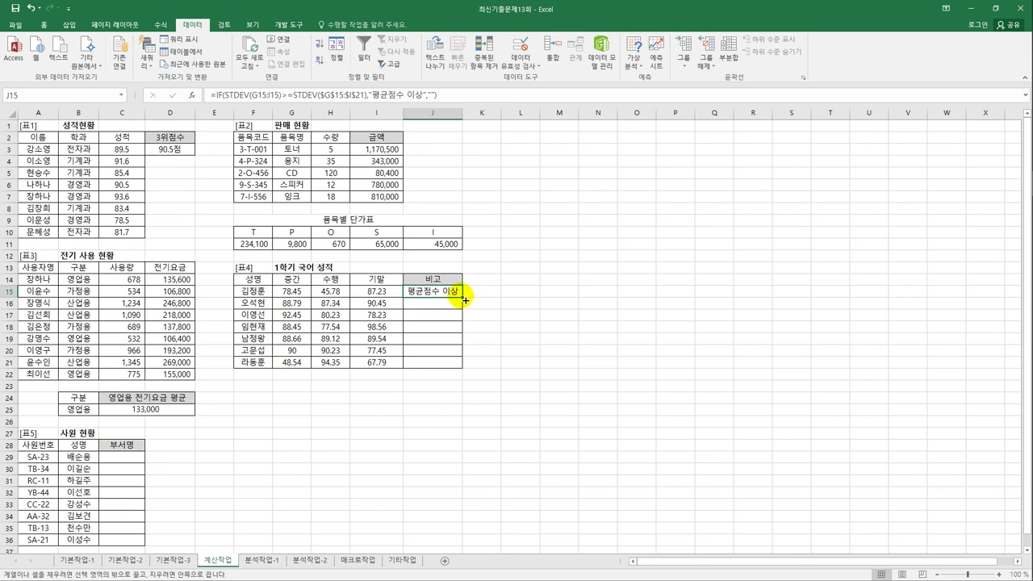
pyautogui.moveTo(463, 298); pyautogui.dragTo(455, 365)
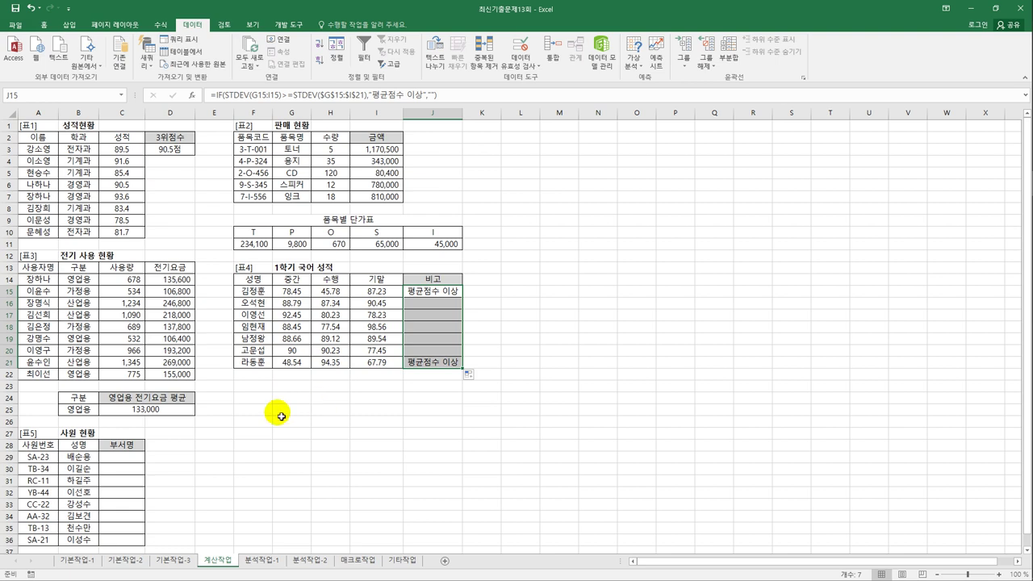
# - In C29 of 표5, enter =MID(A29,4,1) to extract the fourth character of the 사원번호 and fill it down to C36
pyautogui.click(132, 462)
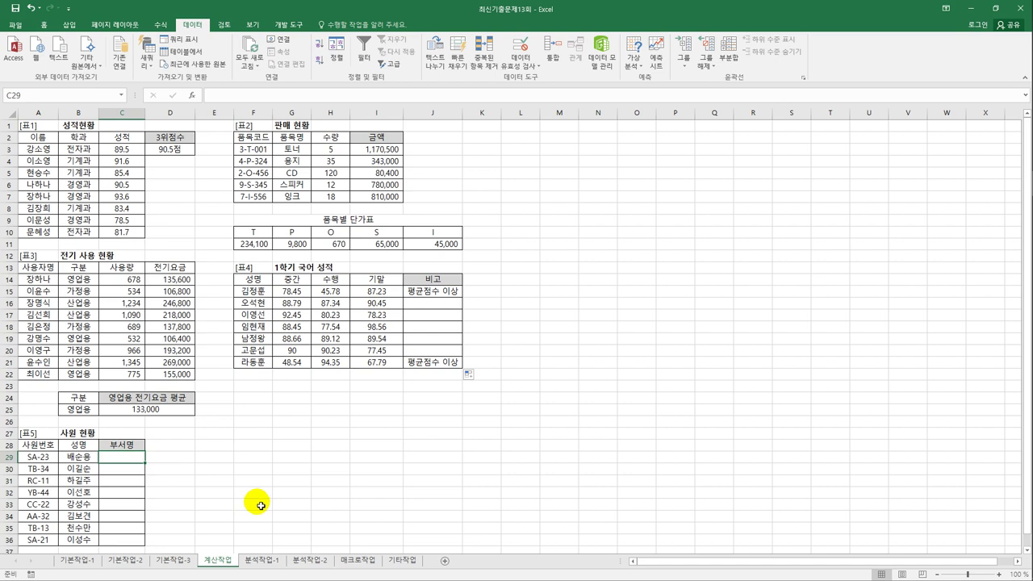
pyautogui.write('=')
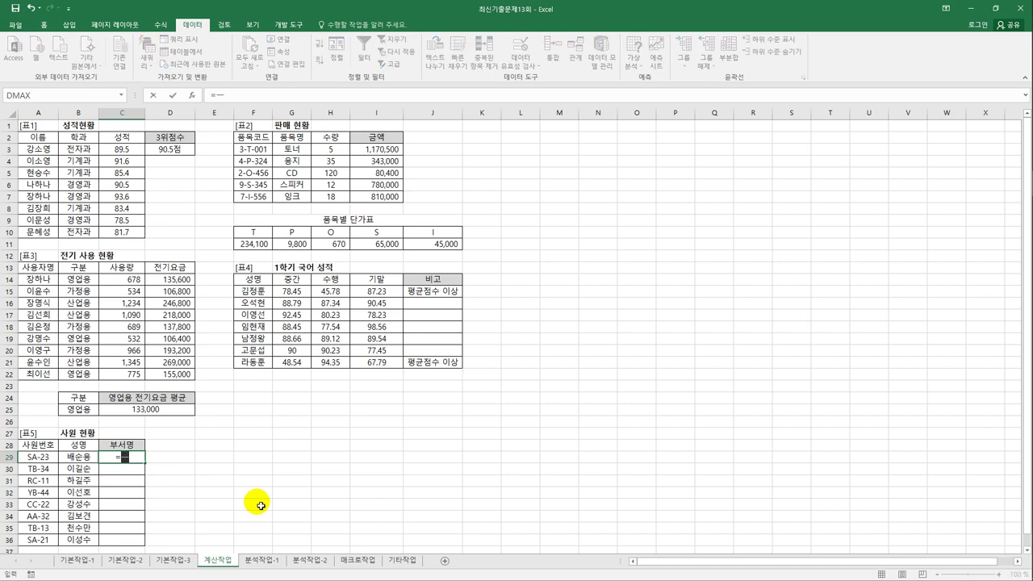
pyautogui.write('mi')
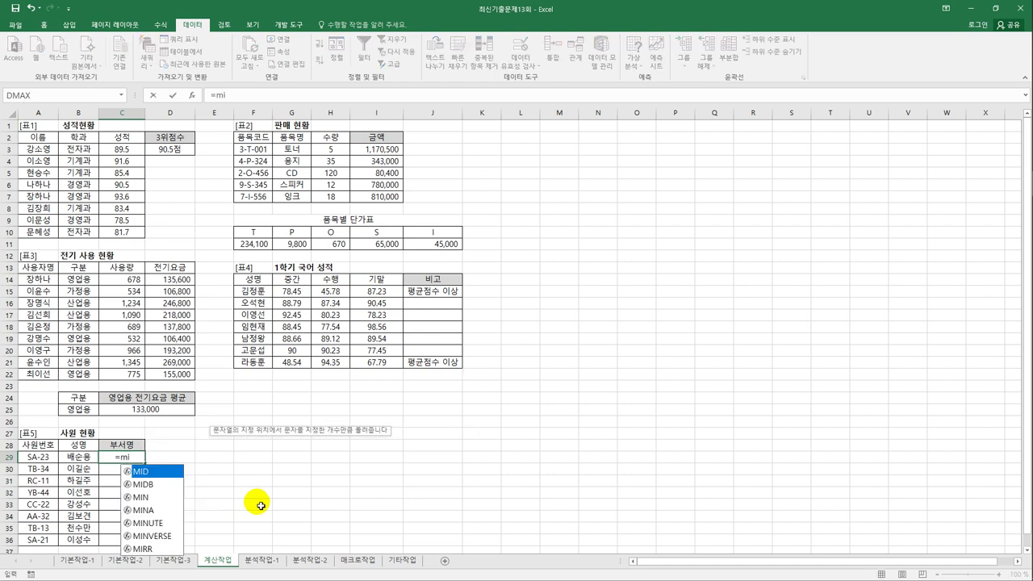
pyautogui.press('Tab')
pyautogui.click(53, 461)
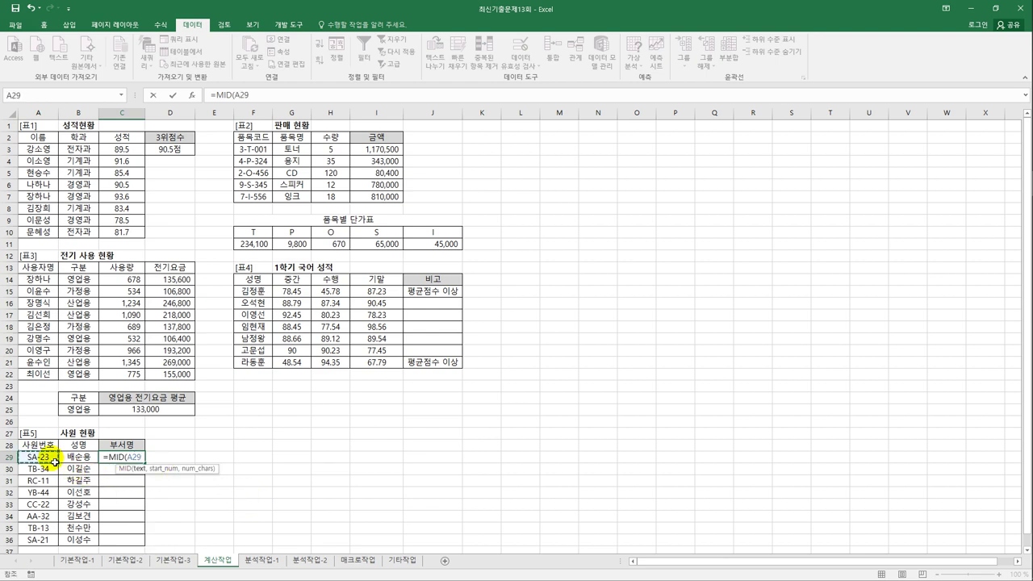
pyautogui.write(',4')
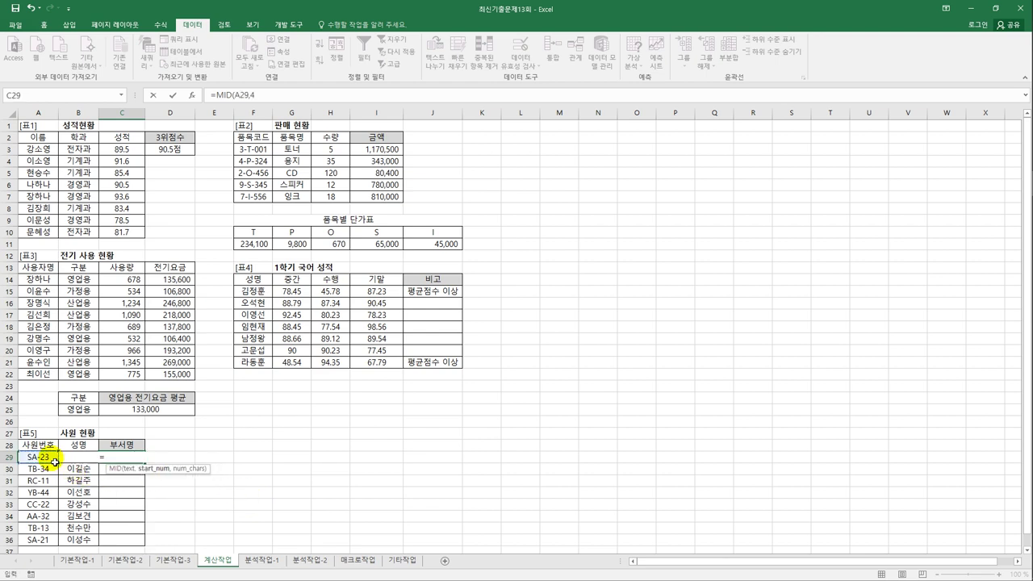
pyautogui.write(',1')
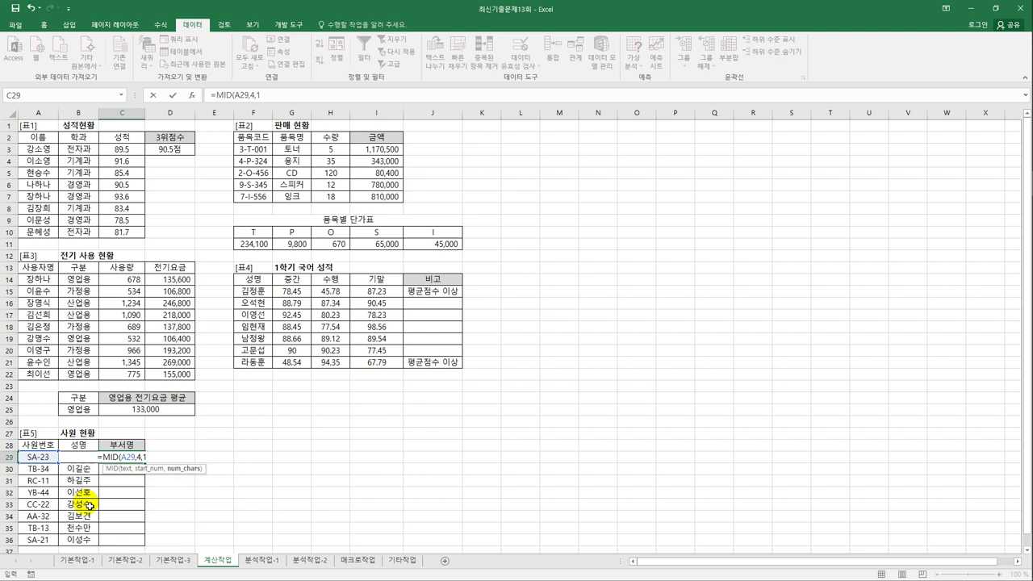
pyautogui.write(')')
pyautogui.press('Return')
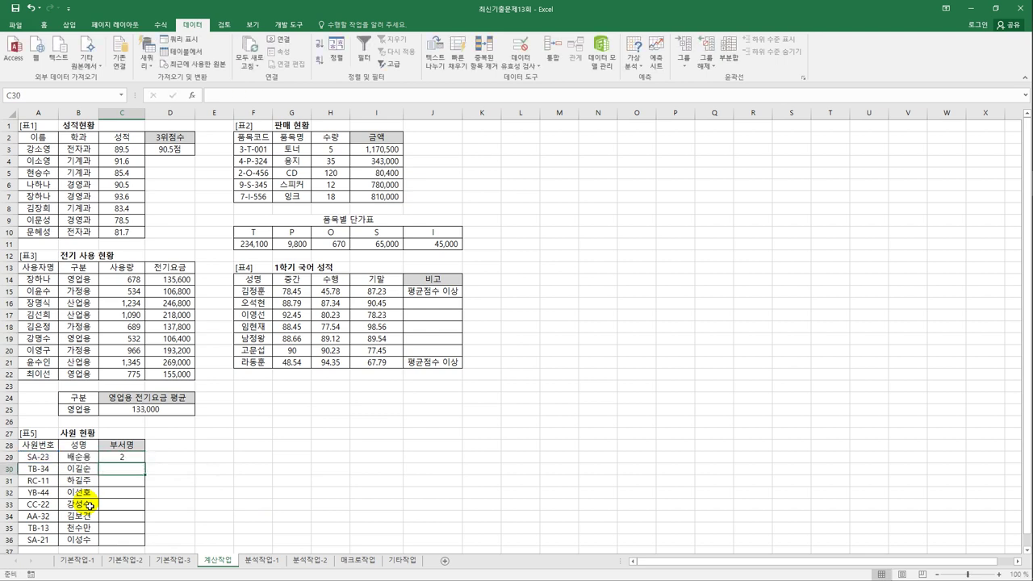
pyautogui.click(122, 457)
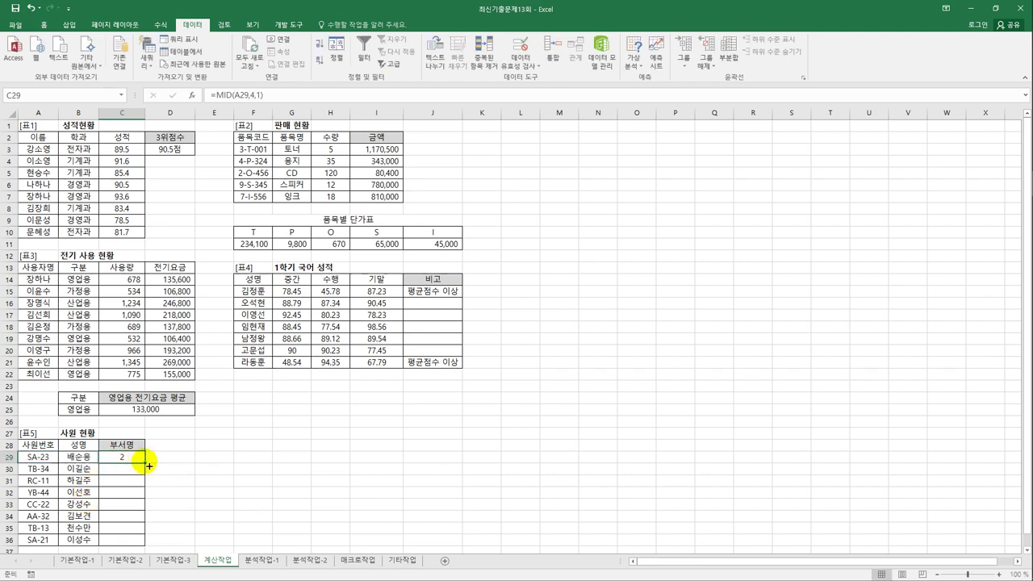
pyautogui.moveTo(148, 466); pyautogui.dragTo(146, 542)
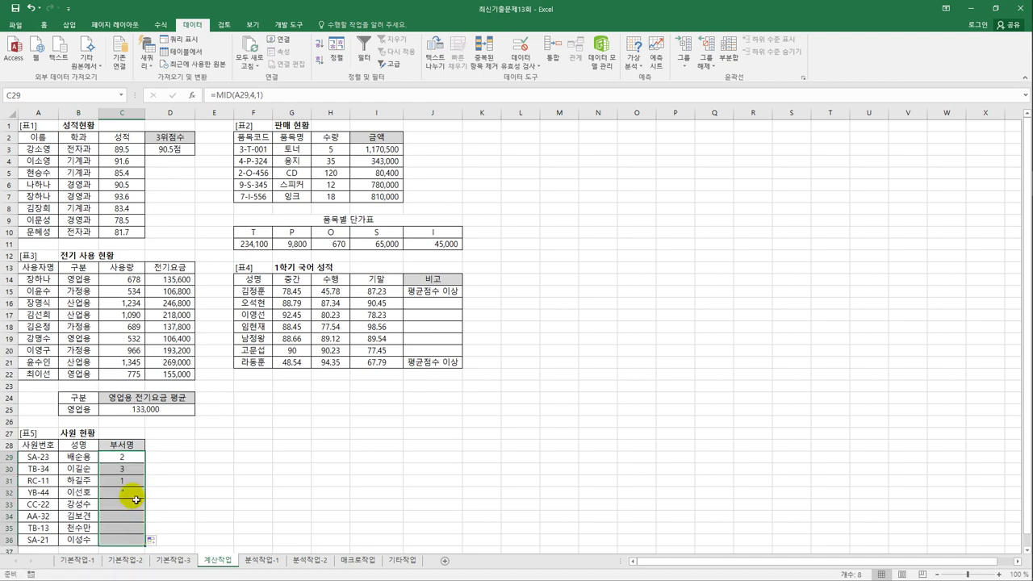
# - Wrap C29's MID(A29,4,1) formula in a CHOOSE function as its index number and open the function's arguments
pyautogui.click(132, 461)
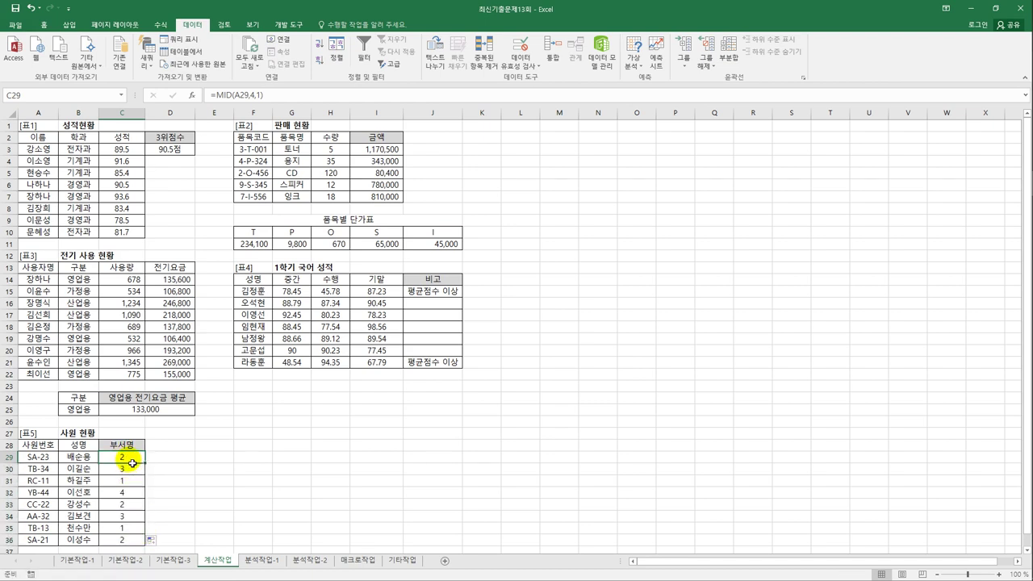
pyautogui.click(211, 95)
pyautogui.write('ch')
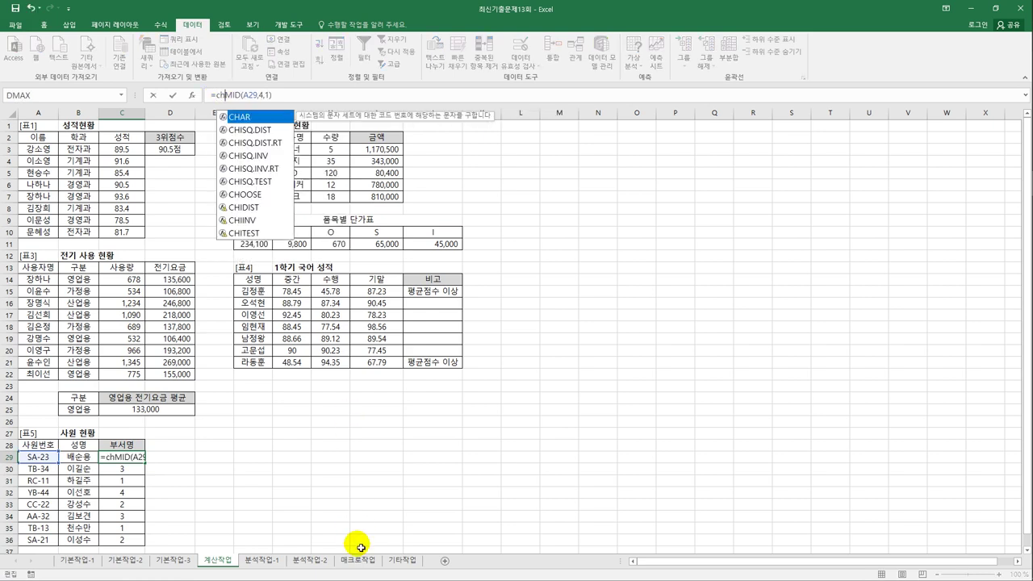
pyautogui.write('o')
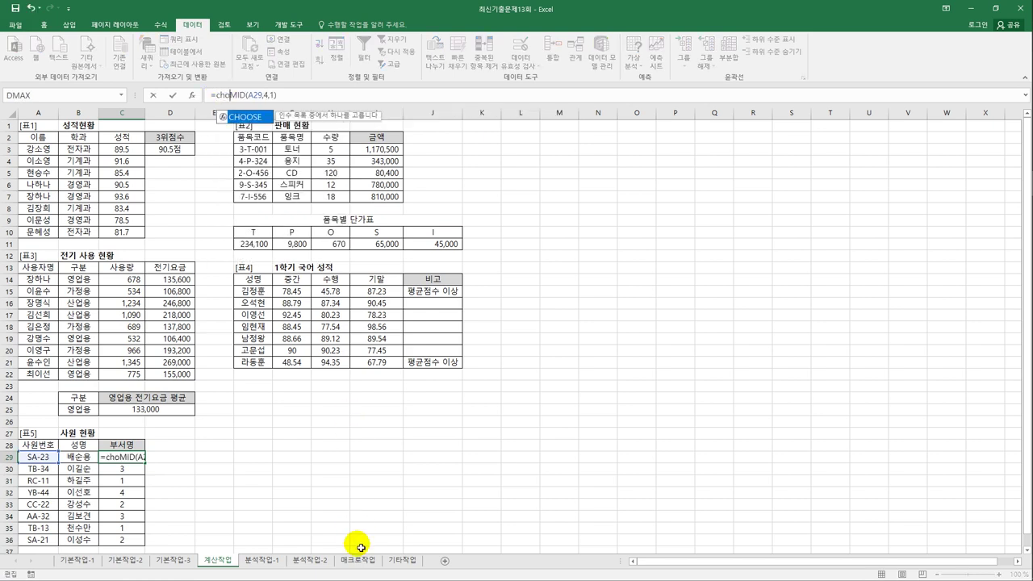
pyautogui.press('Tab')
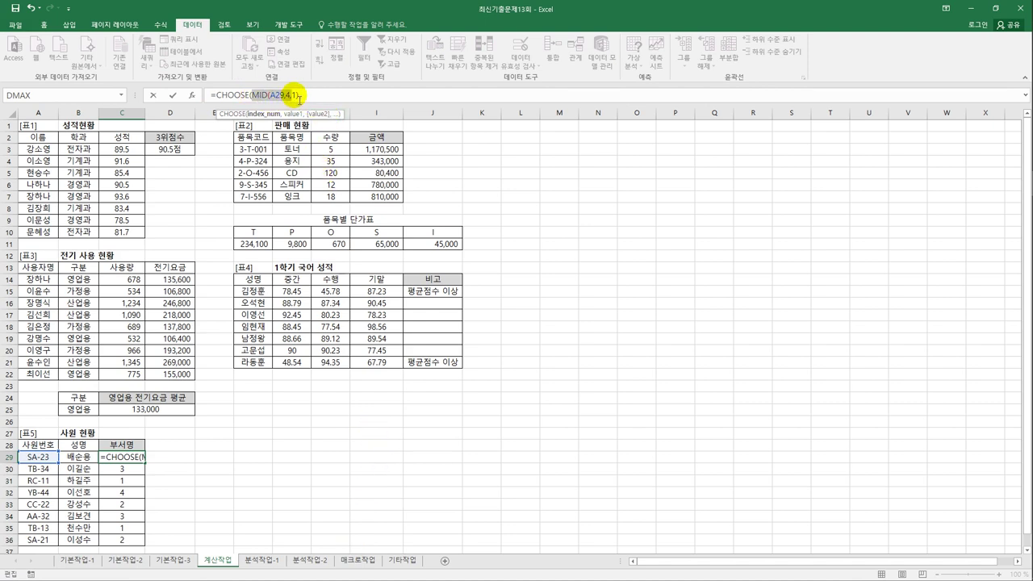
pyautogui.click(310, 96)
pyautogui.write(',')
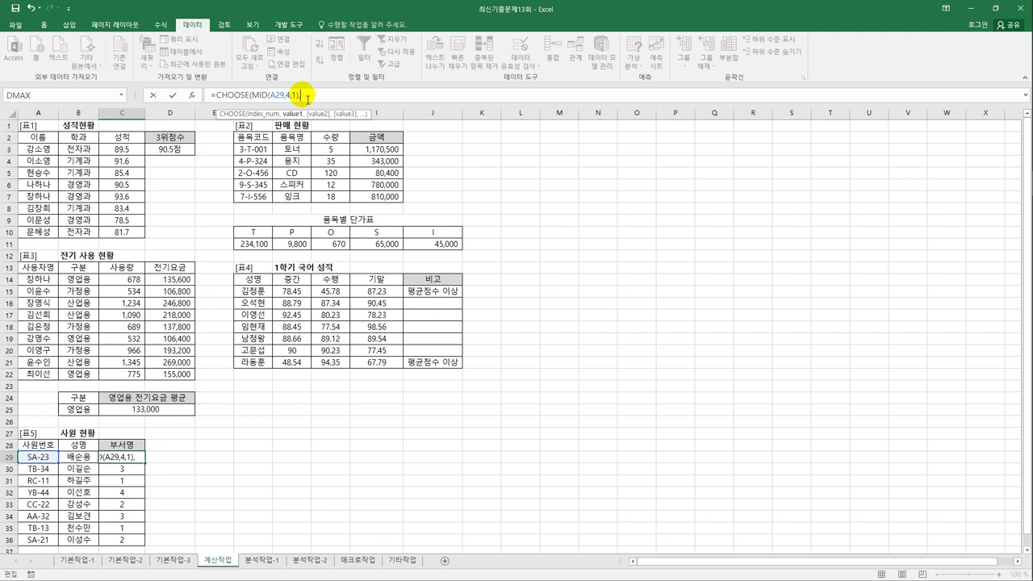
pyautogui.click(192, 95)
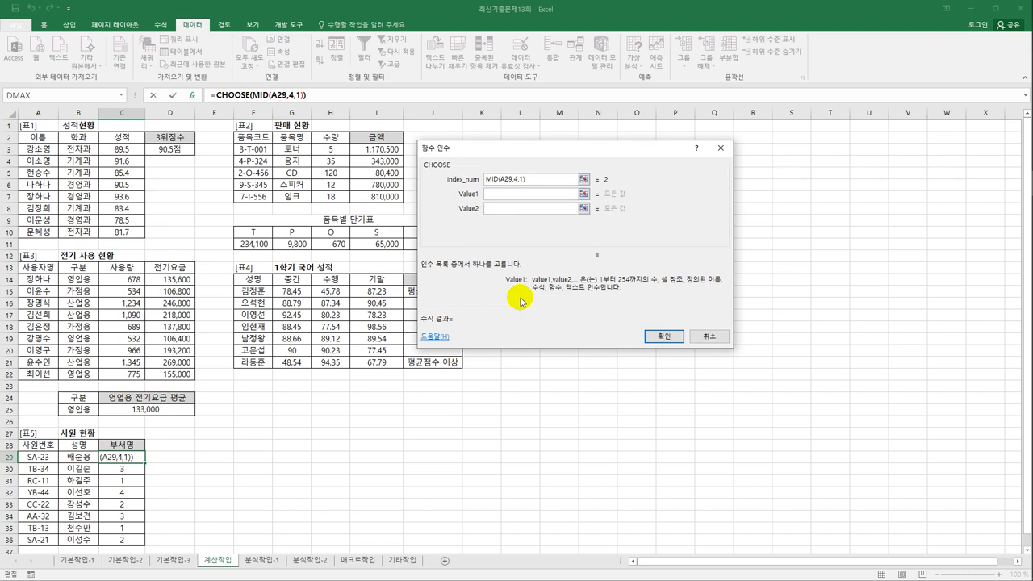
# - Set the CHOOSE values to 총무부, 관리부, 영업부 and 생산부, and fill the formula from C29 down to C36
pyautogui.write('총무부')
pyautogui.press('Tab')
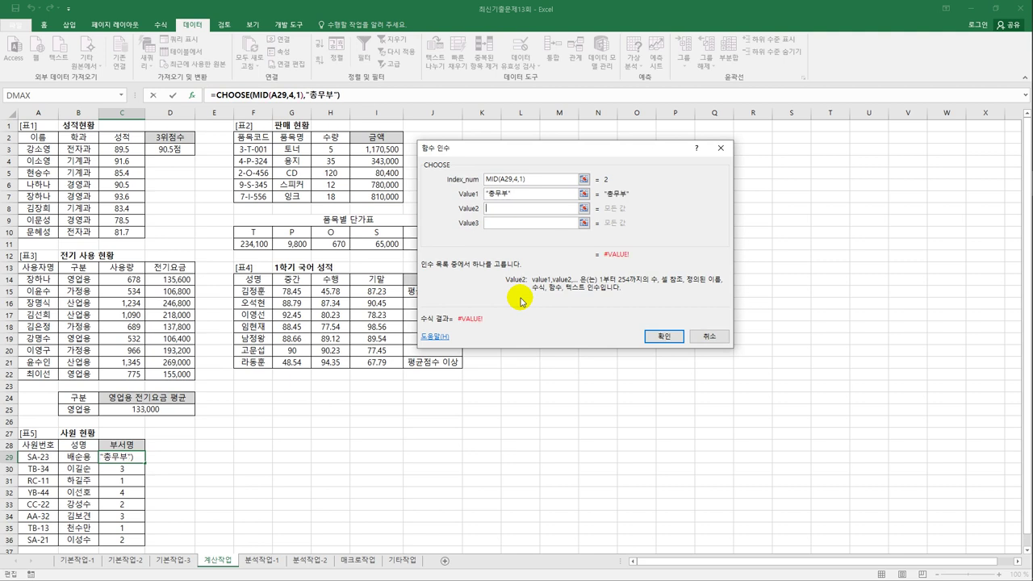
pyautogui.write('관리부')
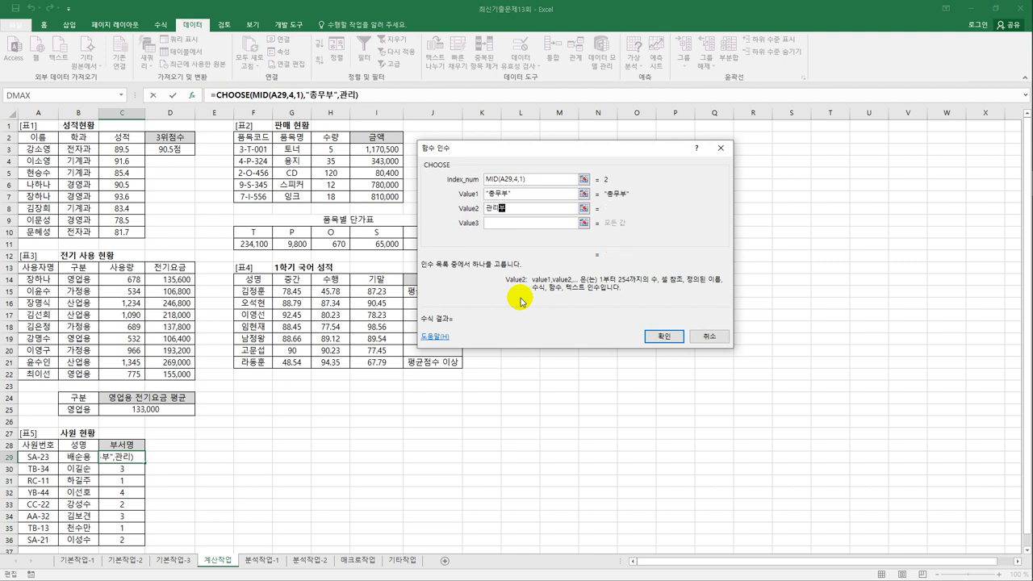
pyautogui.press('Tab')
pyautogui.write('영업부')
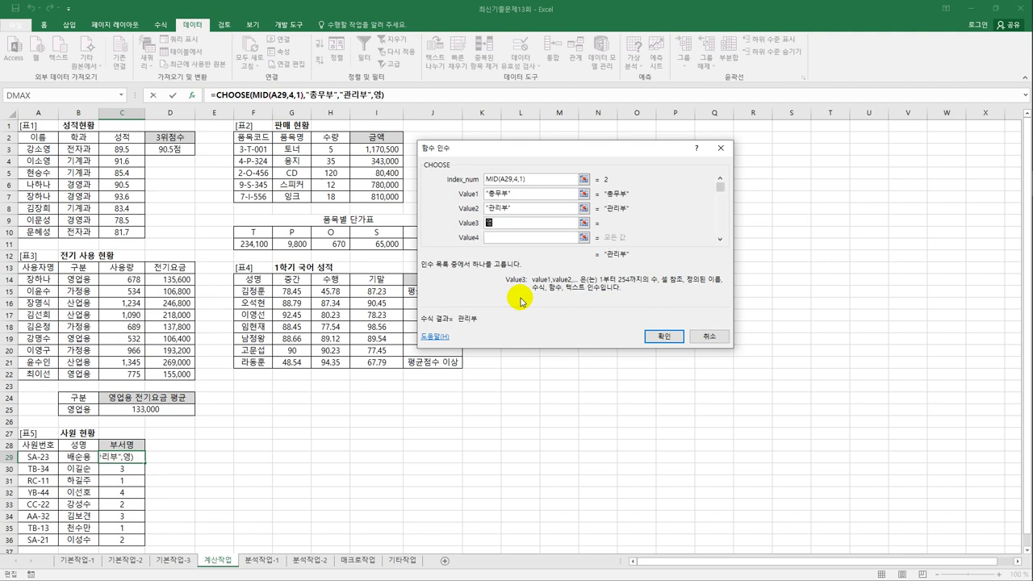
pyautogui.press('Tab')
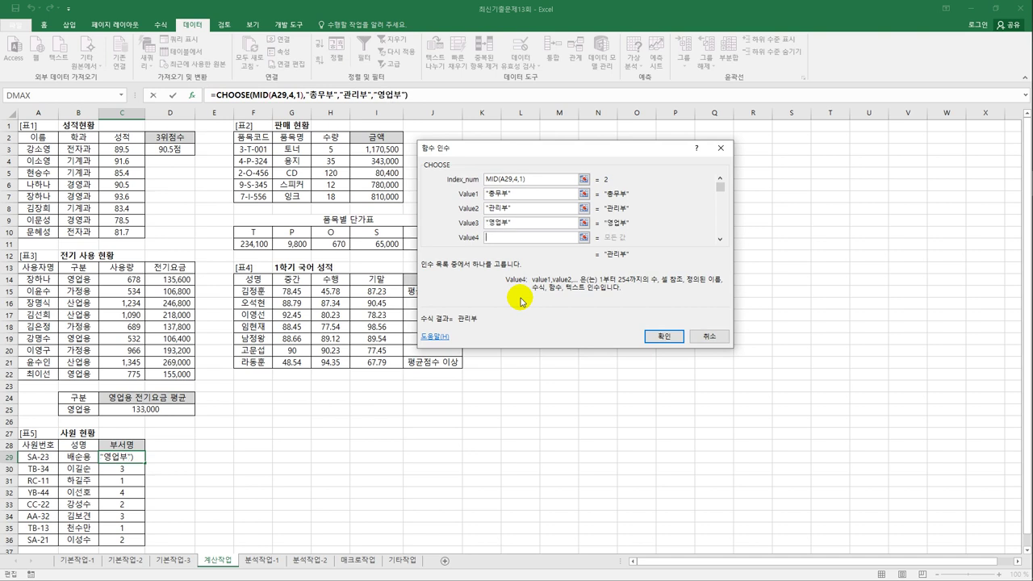
pyautogui.write('생산ㅂ')
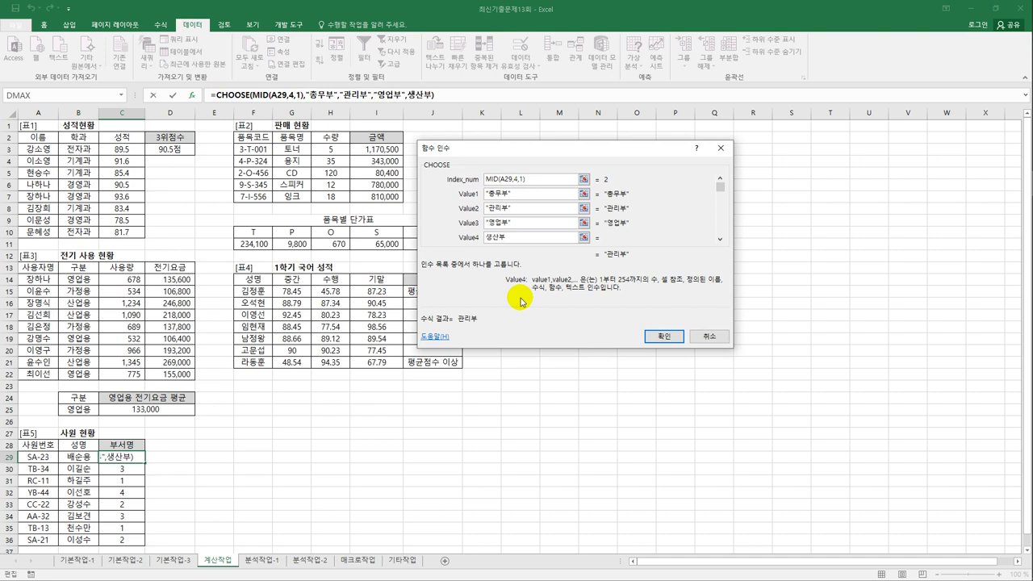
pyautogui.click(660, 335)
pyautogui.moveTo(147, 463); pyautogui.dragTo(150, 552)
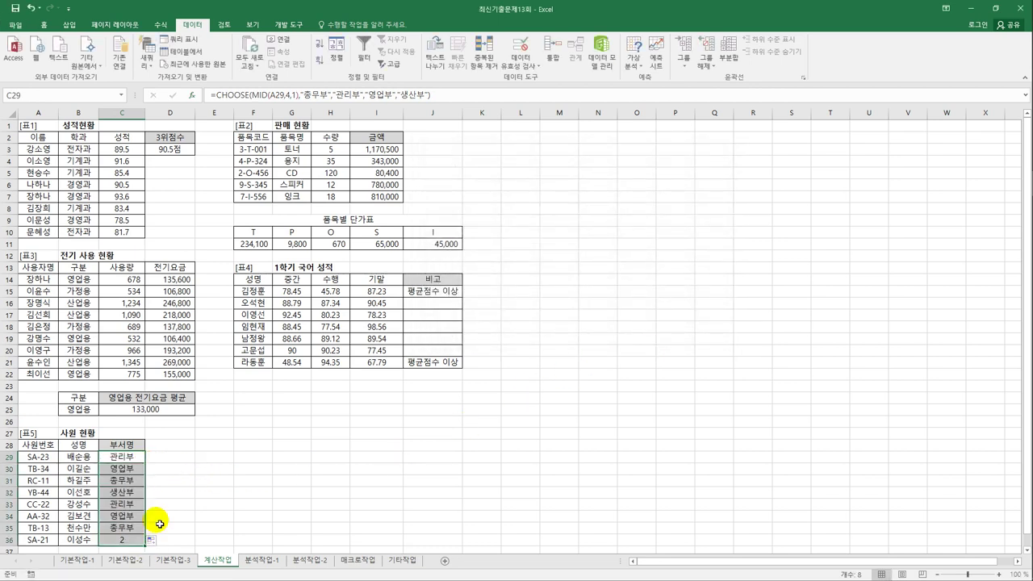
pyautogui.click(135, 459)
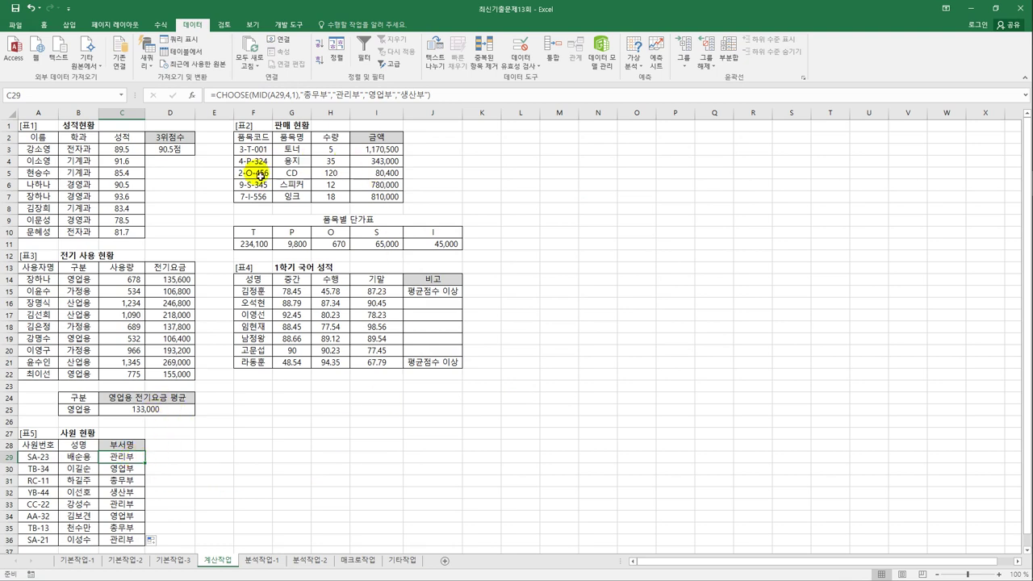
# - On the 분석작업-1 sheet, insert a pivot table from A3:G20 into the existing worksheet at A23
pyautogui.click(262, 560)
pyautogui.click(243, 305)
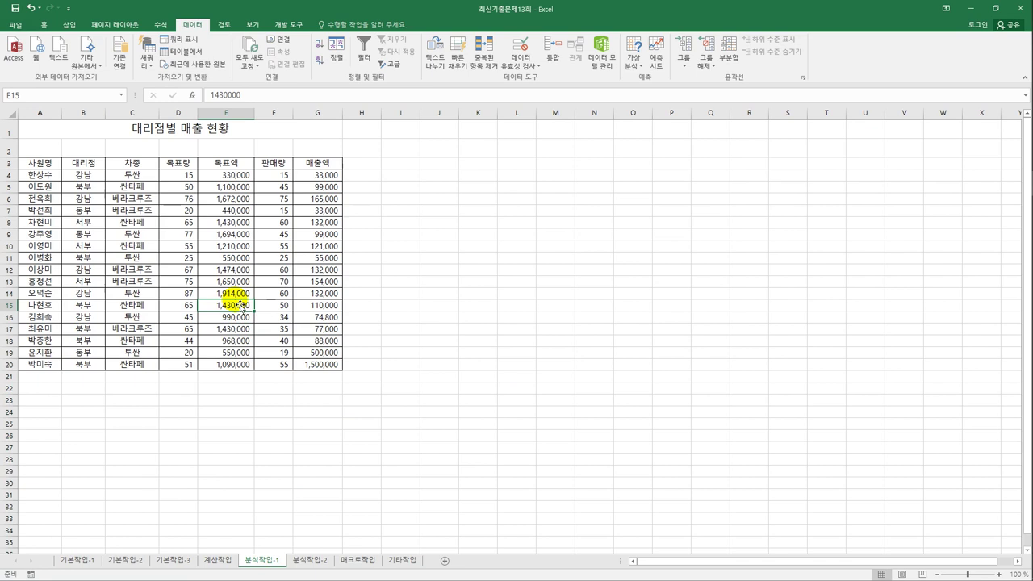
pyautogui.click(58, 167)
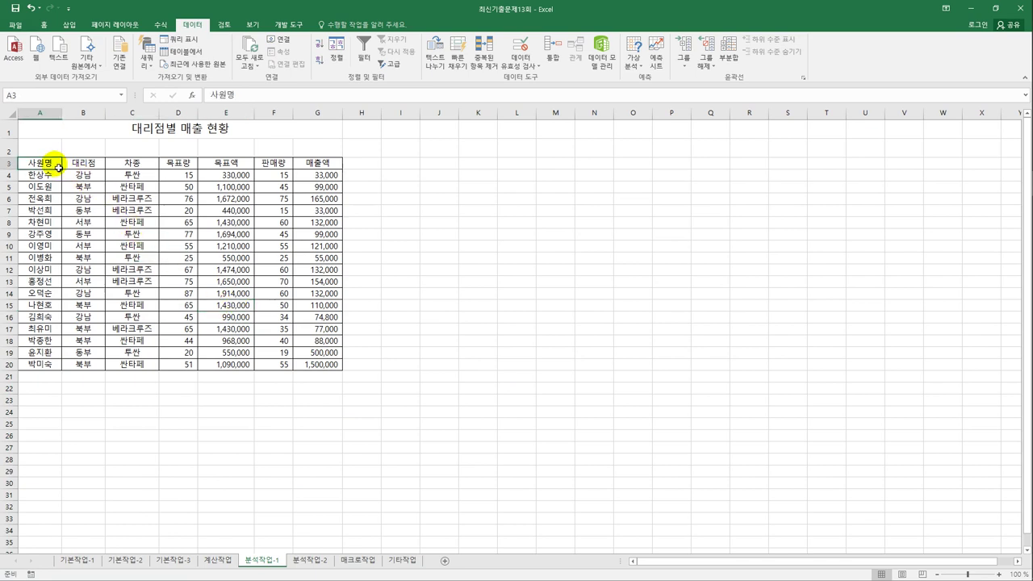
pyautogui.click(68, 24)
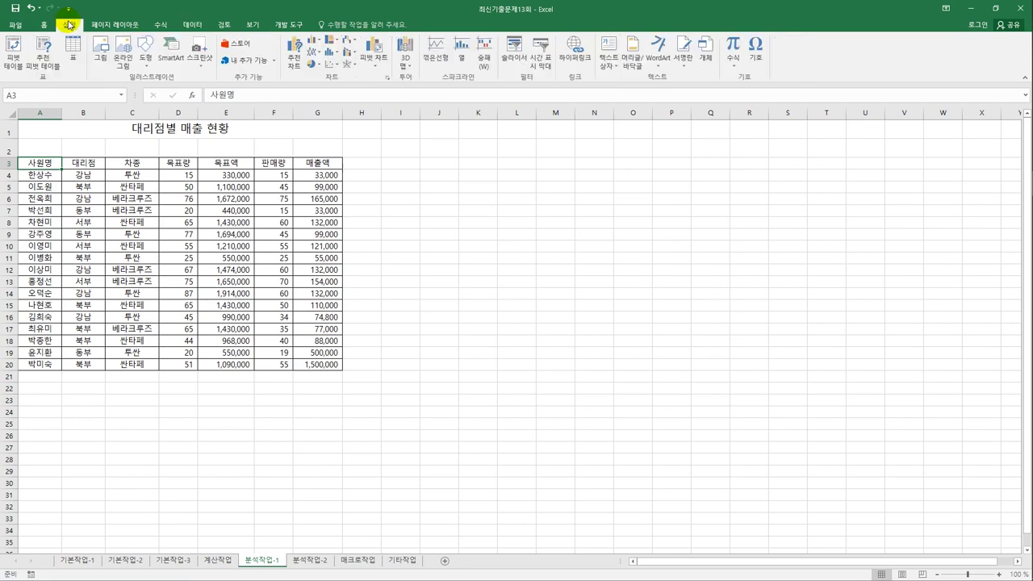
pyautogui.click(13, 52)
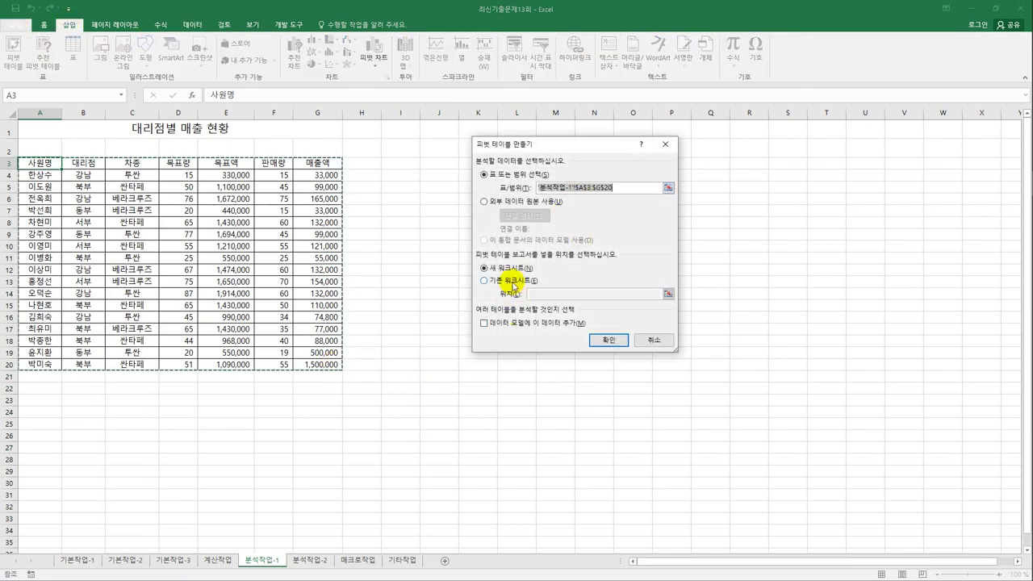
pyautogui.click(484, 280)
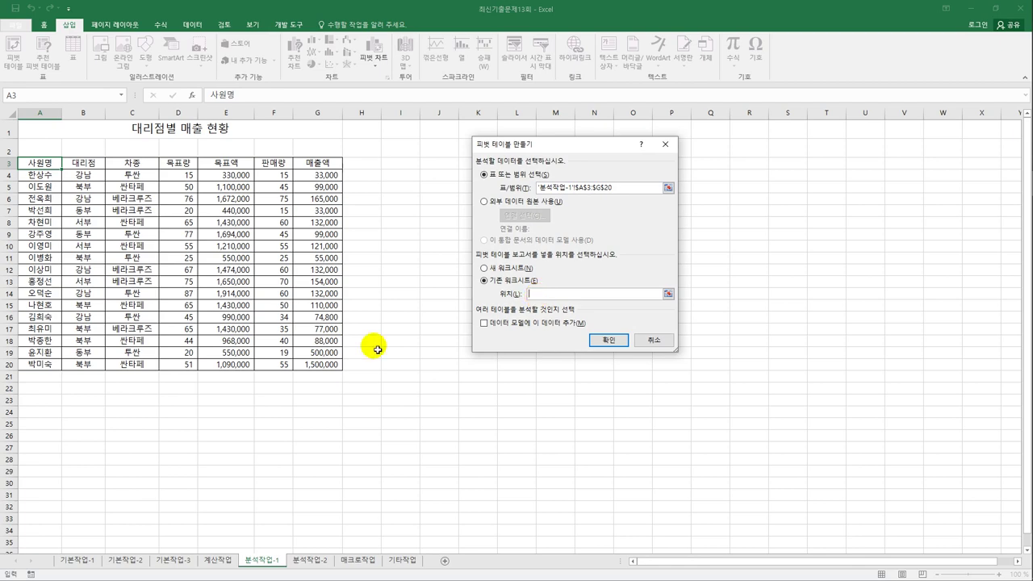
pyautogui.click(56, 401)
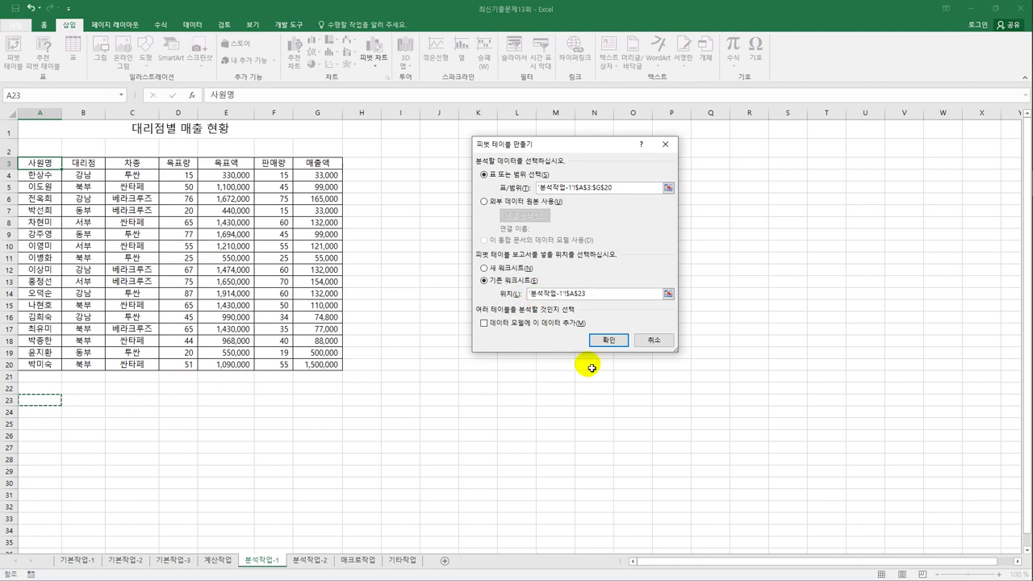
pyautogui.click(605, 341)
pyautogui.scroll(-6, 538, 400)
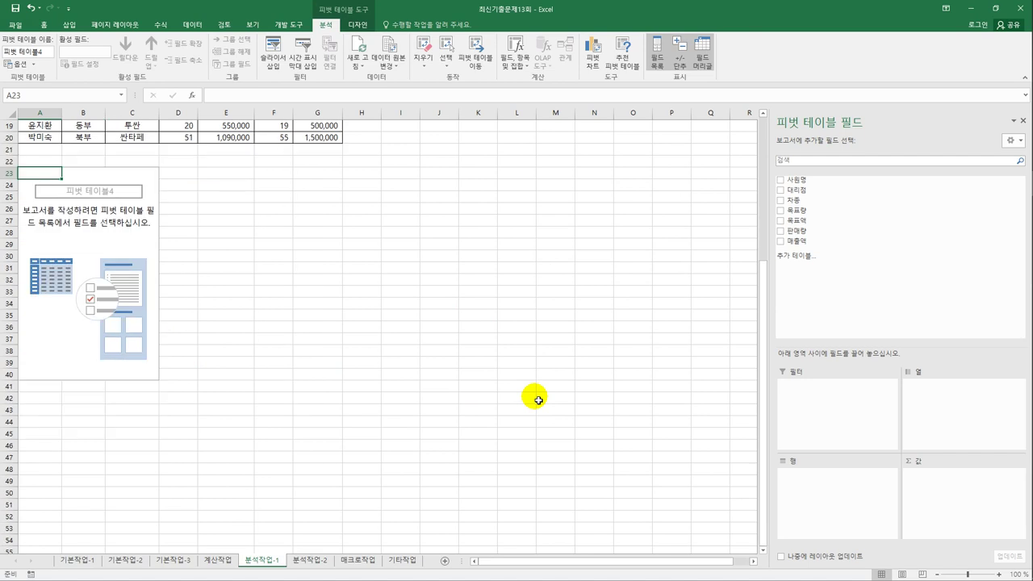
# - Place 대리점 in the pivot rows, 차종 in columns, and 목표량, 판매량, 목표액 and 매출액 in values, with Σ 값 moved to rows
pyautogui.moveTo(795, 190); pyautogui.dragTo(819, 485)
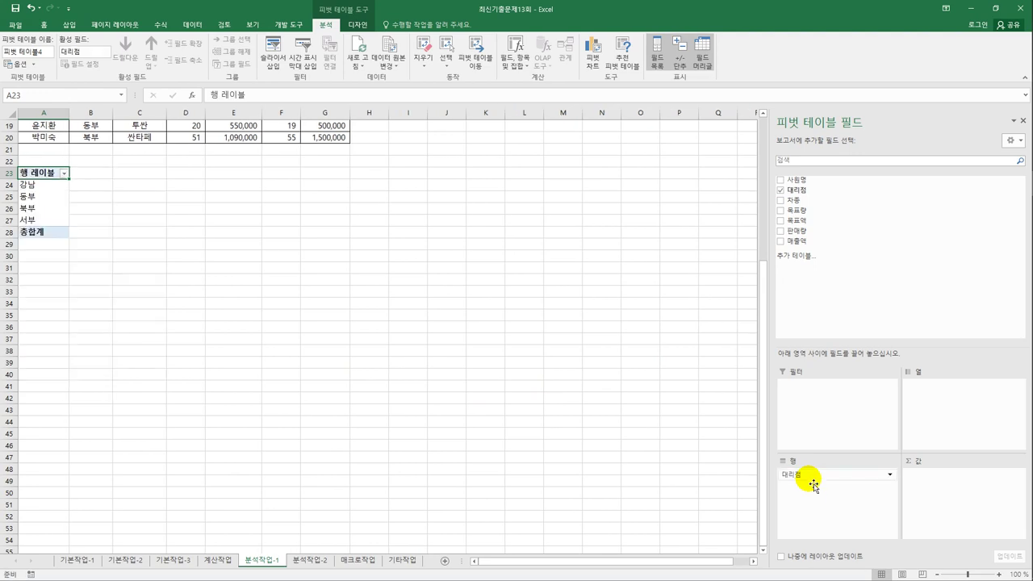
pyautogui.moveTo(799, 200); pyautogui.dragTo(926, 393)
pyautogui.moveTo(816, 212); pyautogui.dragTo(920, 477)
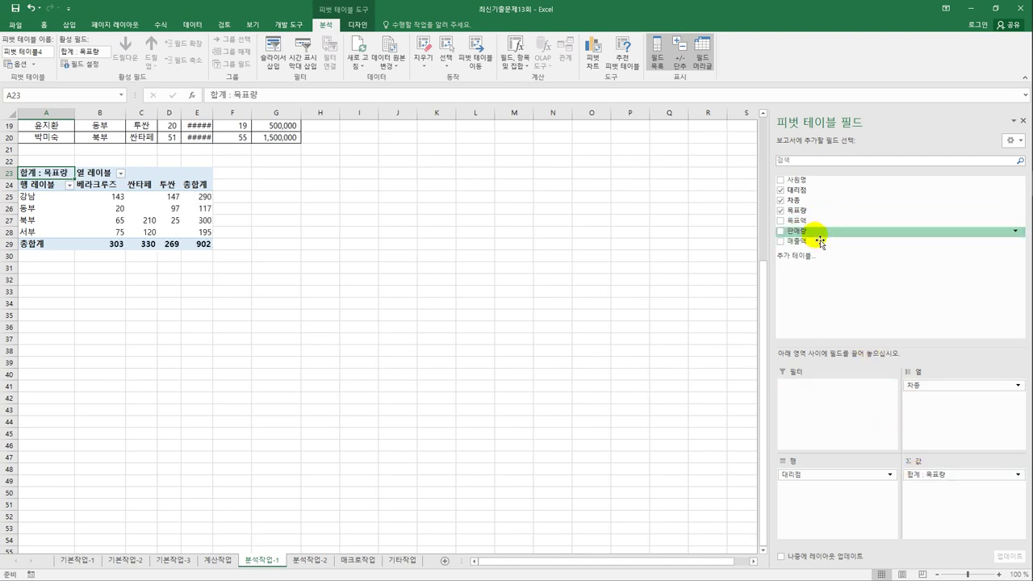
pyautogui.moveTo(820, 236); pyautogui.dragTo(930, 489)
pyautogui.moveTo(817, 223); pyautogui.dragTo(945, 505)
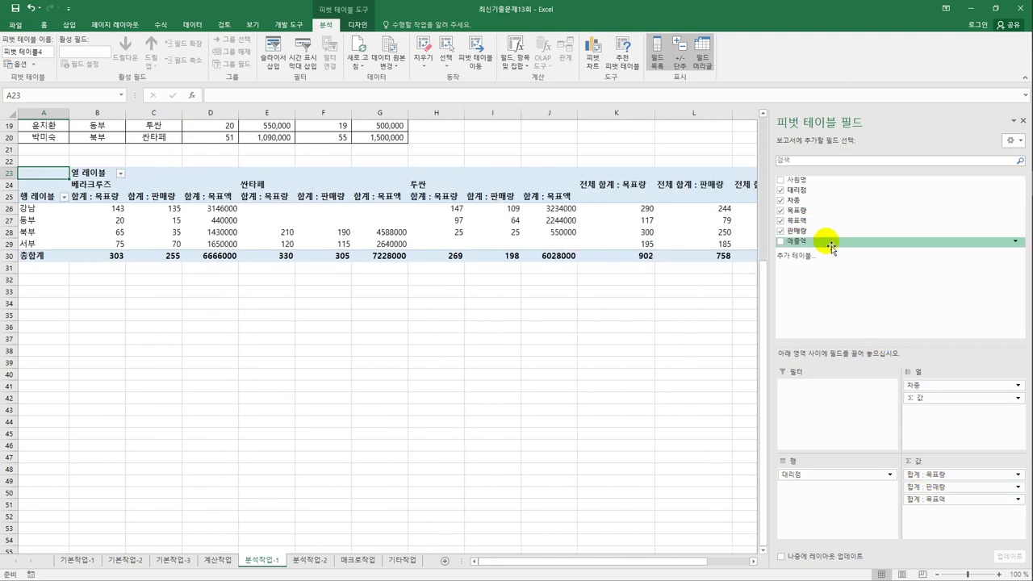
pyautogui.moveTo(831, 244); pyautogui.dragTo(928, 516)
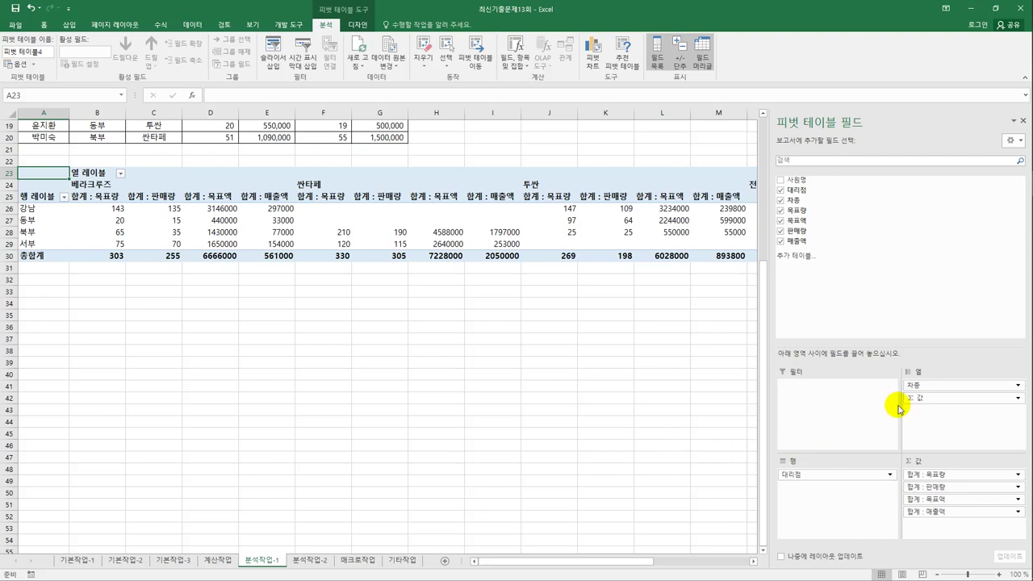
pyautogui.moveTo(915, 398); pyautogui.dragTo(843, 491)
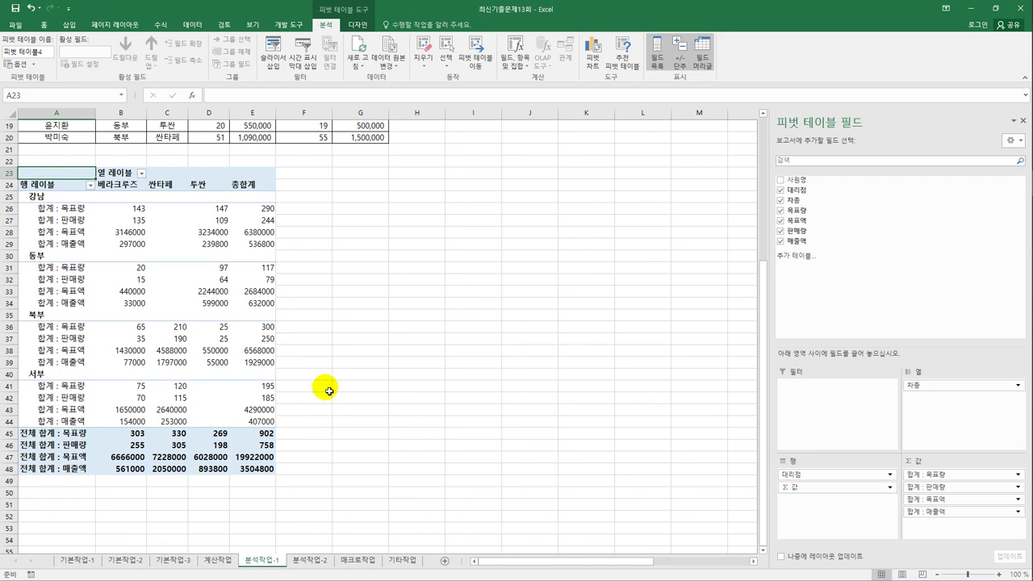
pyautogui.scroll(-1, 330, 347)
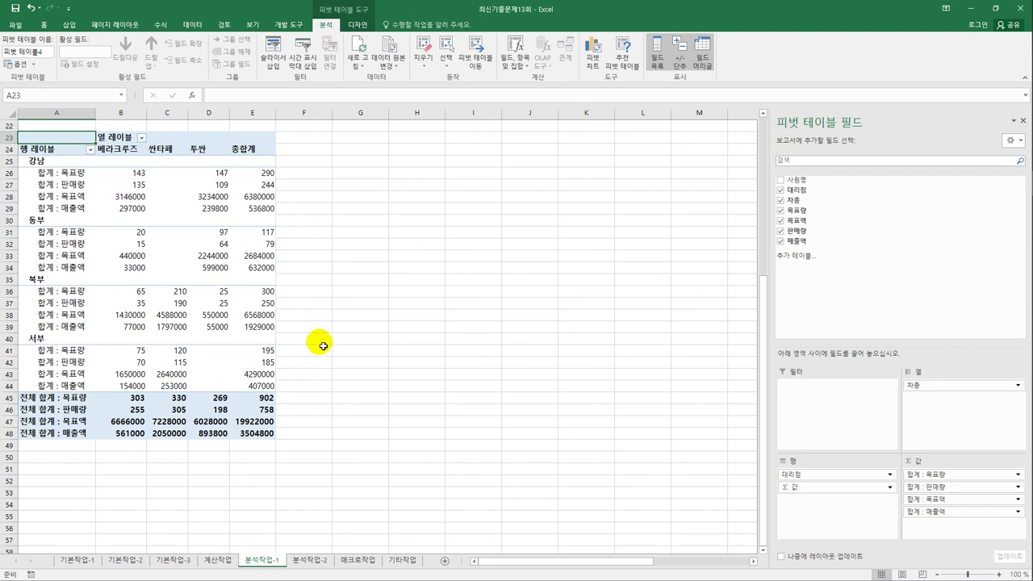
# - Format the pivot's 합계 : 목표량 value field as 숫자 with the 1000 단위 구분 기호 turned on
pyautogui.moveTo(207, 291)
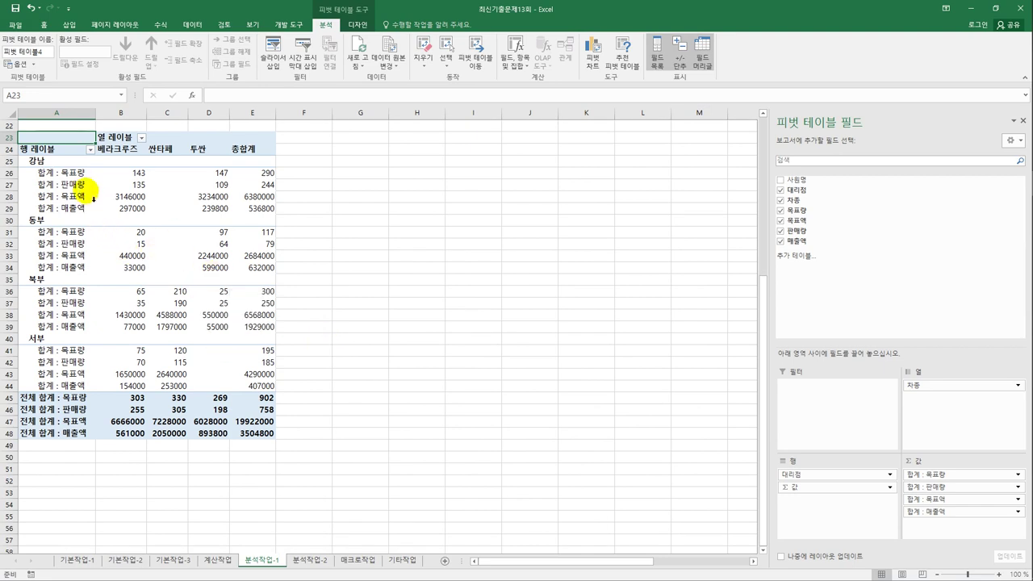
pyautogui.click(78, 175)
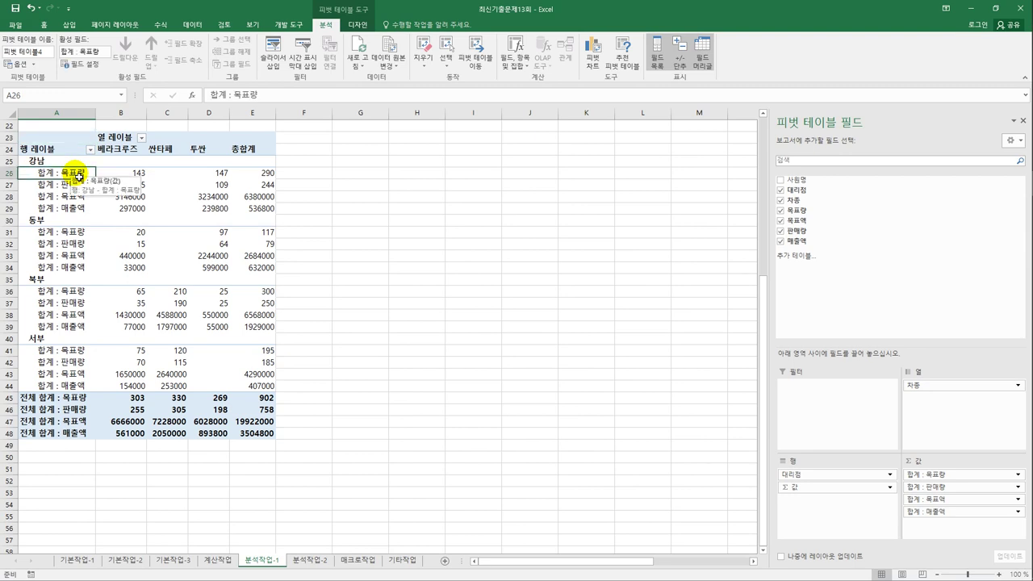
pyautogui.rightClick(78, 174)
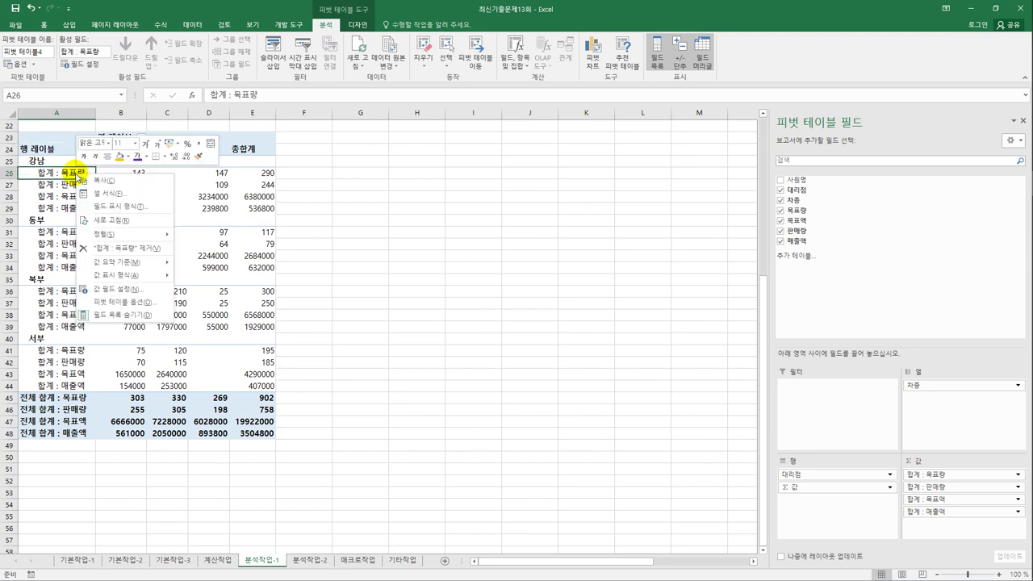
pyautogui.click(152, 289)
pyautogui.click(85, 369)
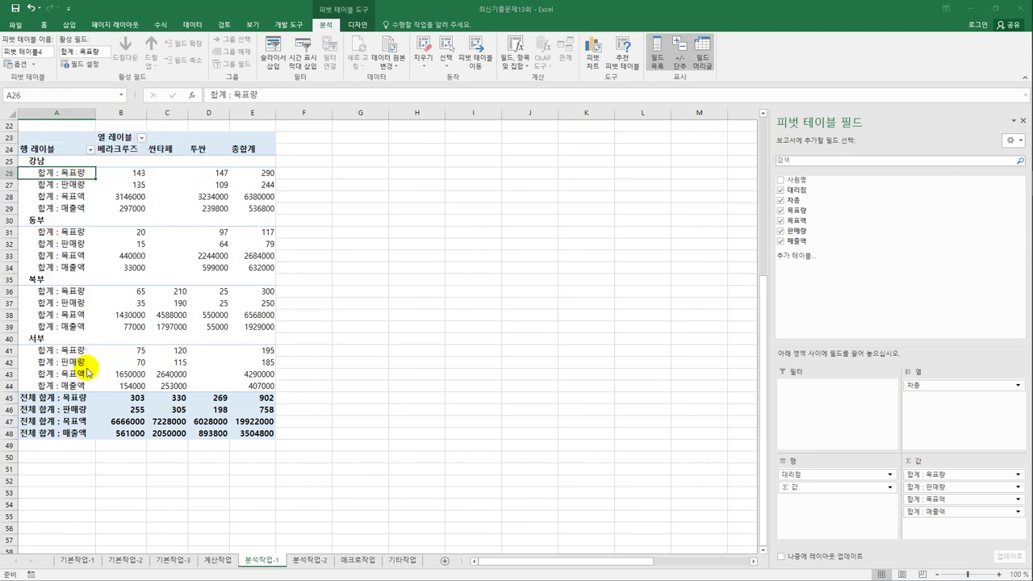
pyautogui.click(36, 203)
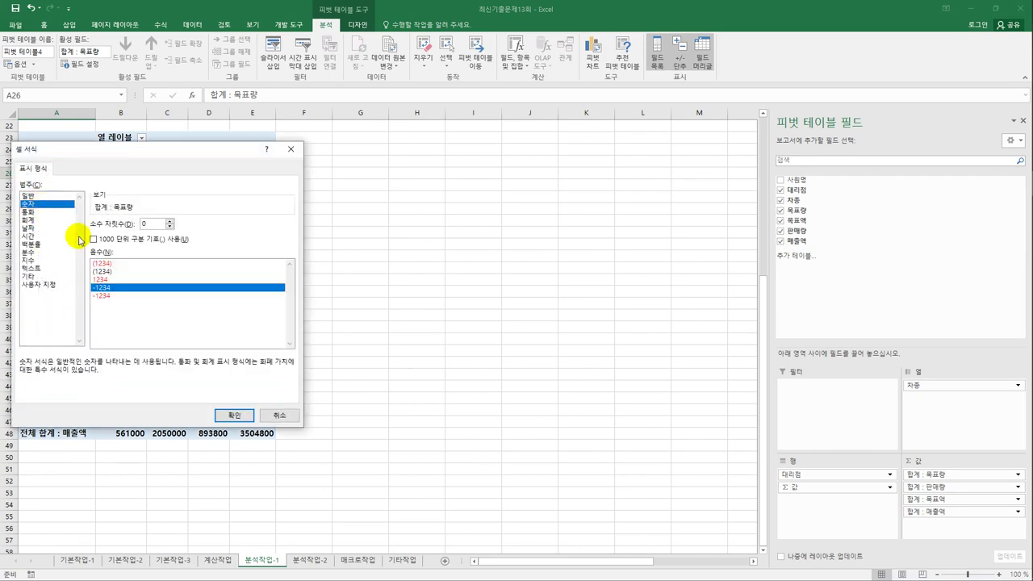
pyautogui.click(138, 240)
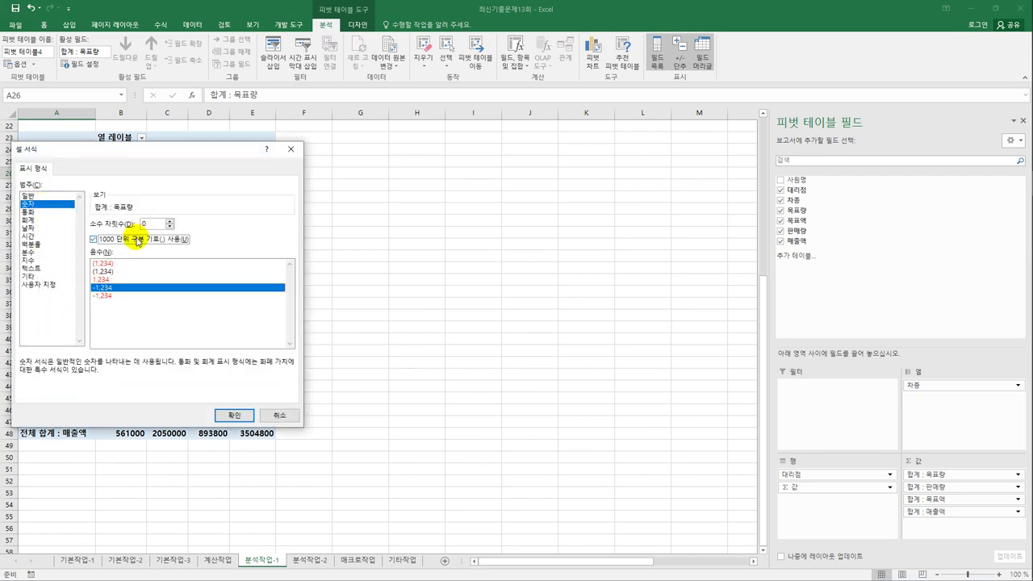
pyautogui.click(234, 415)
pyautogui.click(194, 370)
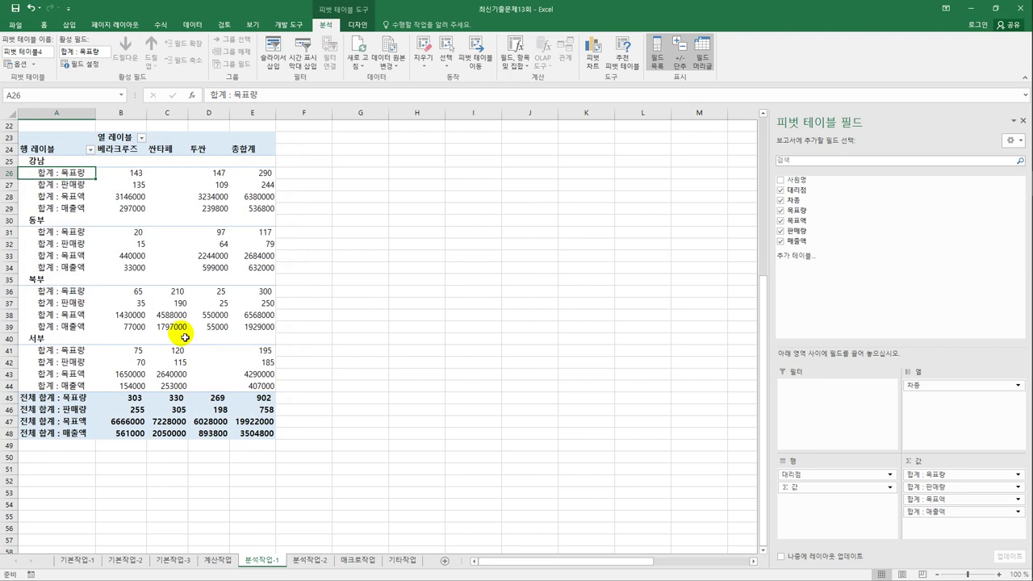
# - Format the pivot's 합계 : 판매량 value field as 숫자 with the 1000 단위 구분 기호 turned on
pyautogui.click(69, 186)
pyautogui.rightClick(70, 186)
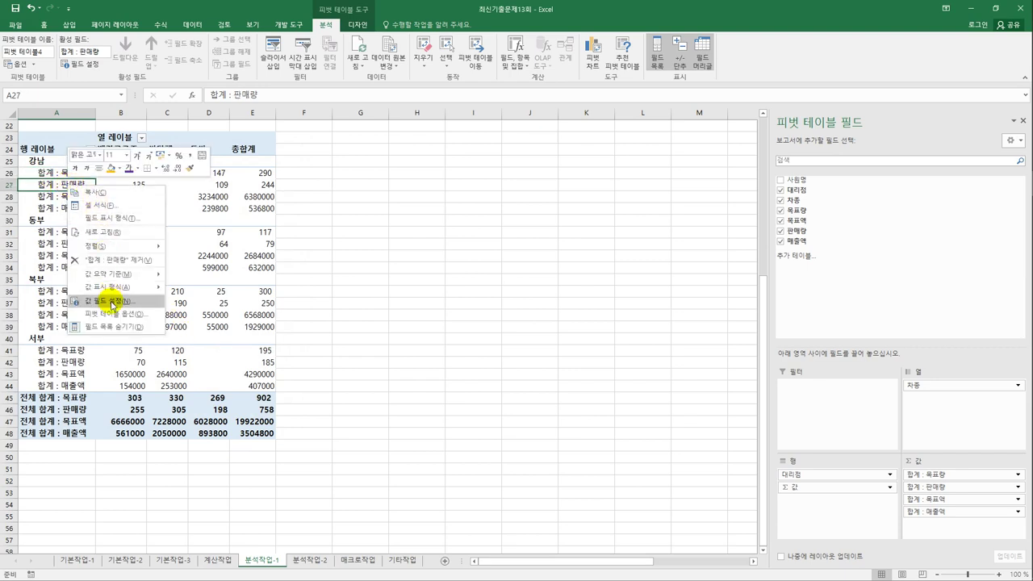
pyautogui.click(113, 299)
pyautogui.moveTo(113, 215); pyautogui.dragTo(401, 185)
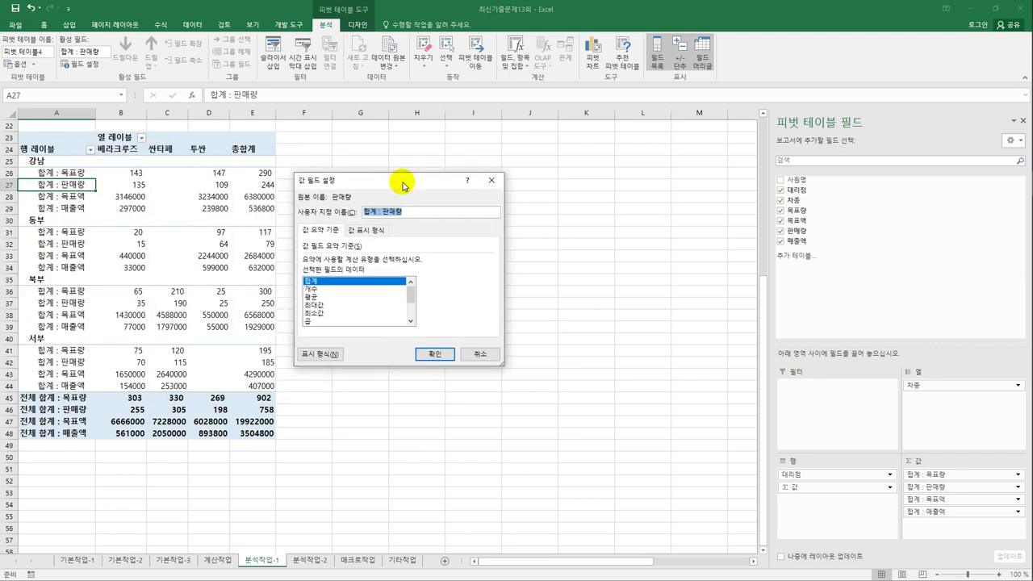
pyautogui.click(323, 354)
pyautogui.click(65, 214)
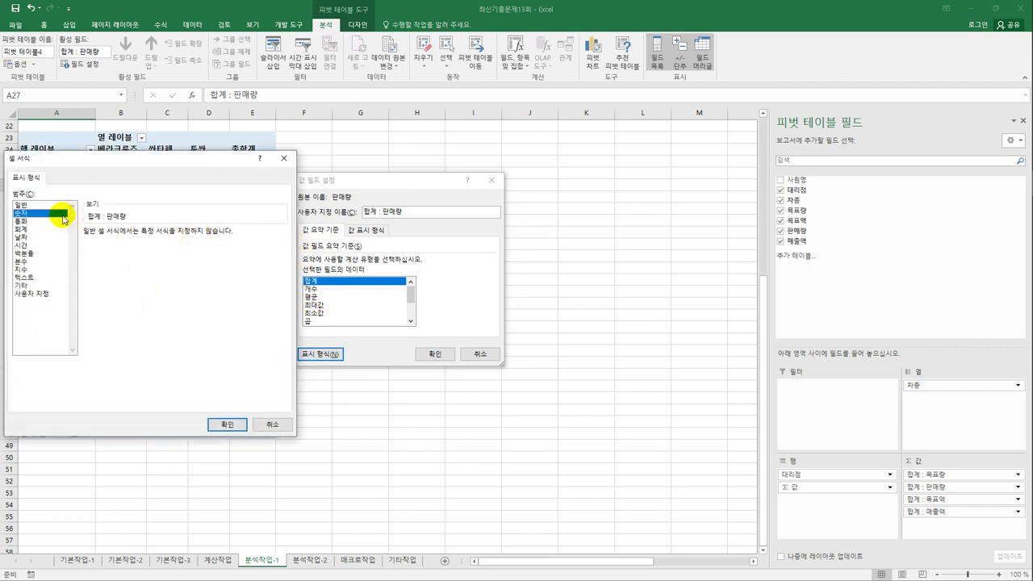
pyautogui.click(137, 251)
pyautogui.click(221, 425)
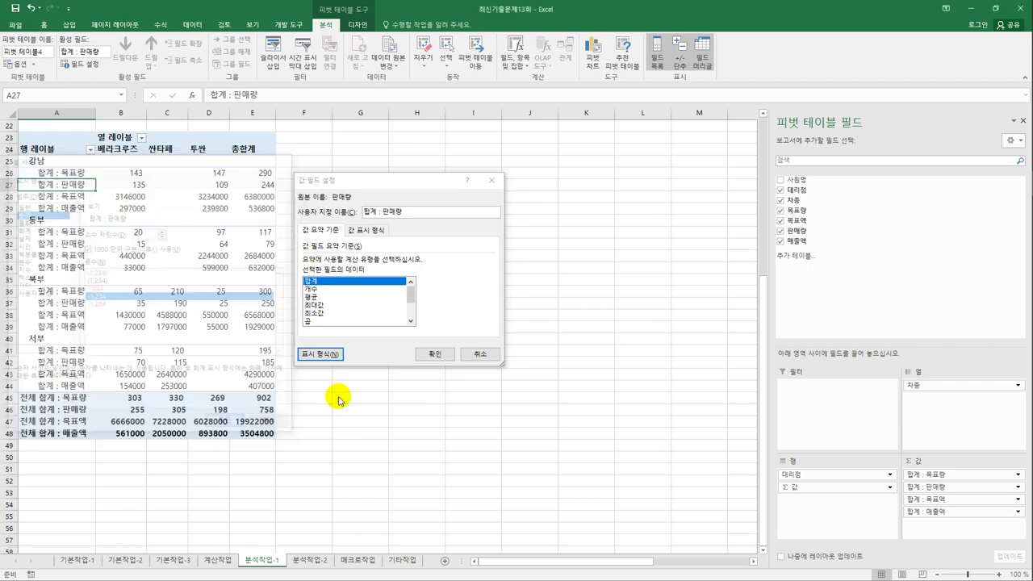
pyautogui.click(434, 353)
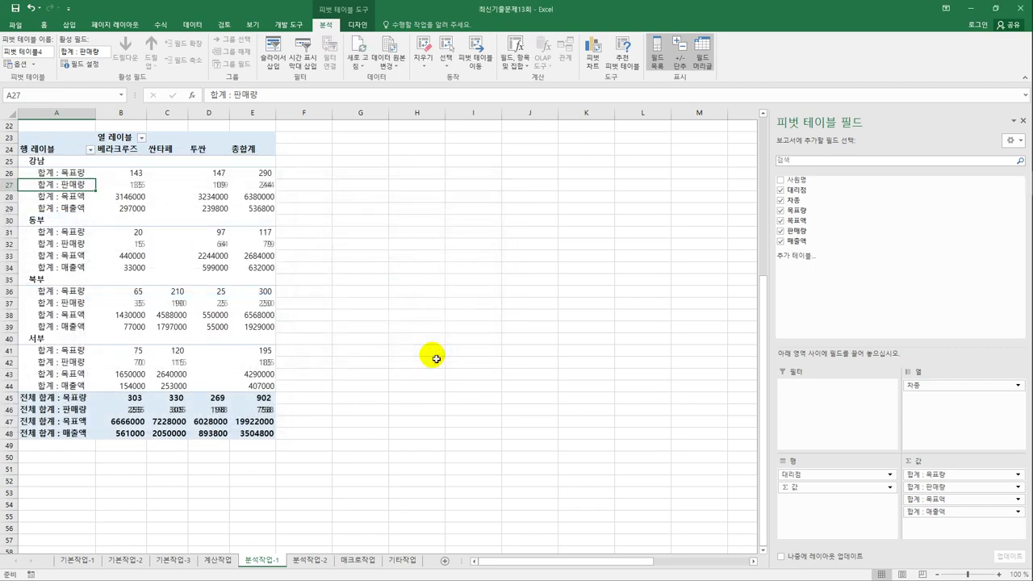
# - Format the pivot's 합계 : 목표액 value field as 숫자 with the 1000 단위 구분 기호 turned on
pyautogui.click(71, 196)
pyautogui.rightClick(75, 198)
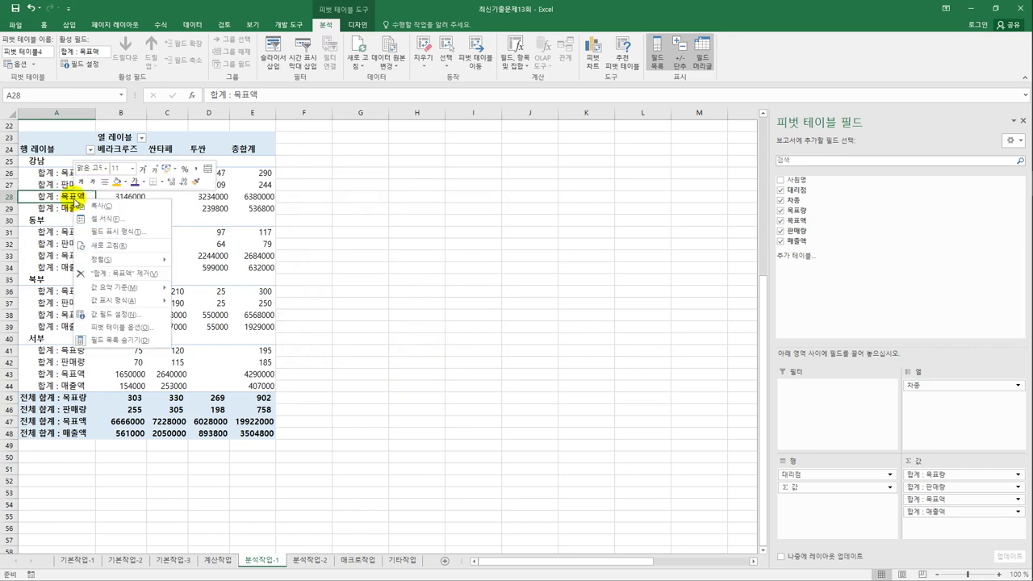
pyautogui.click(139, 315)
pyautogui.click(61, 389)
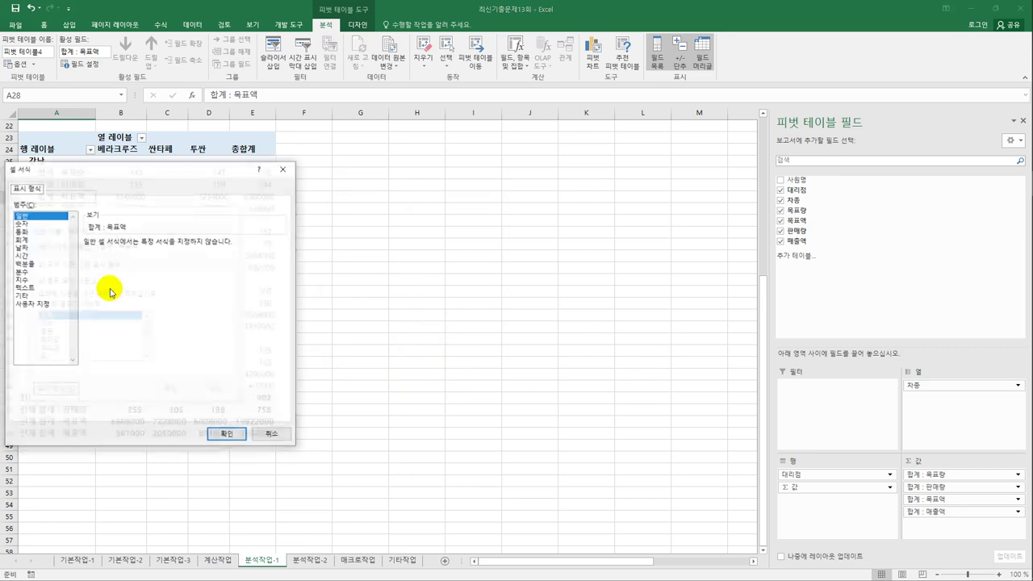
pyautogui.moveTo(138, 171); pyautogui.dragTo(409, 166)
pyautogui.click(323, 221)
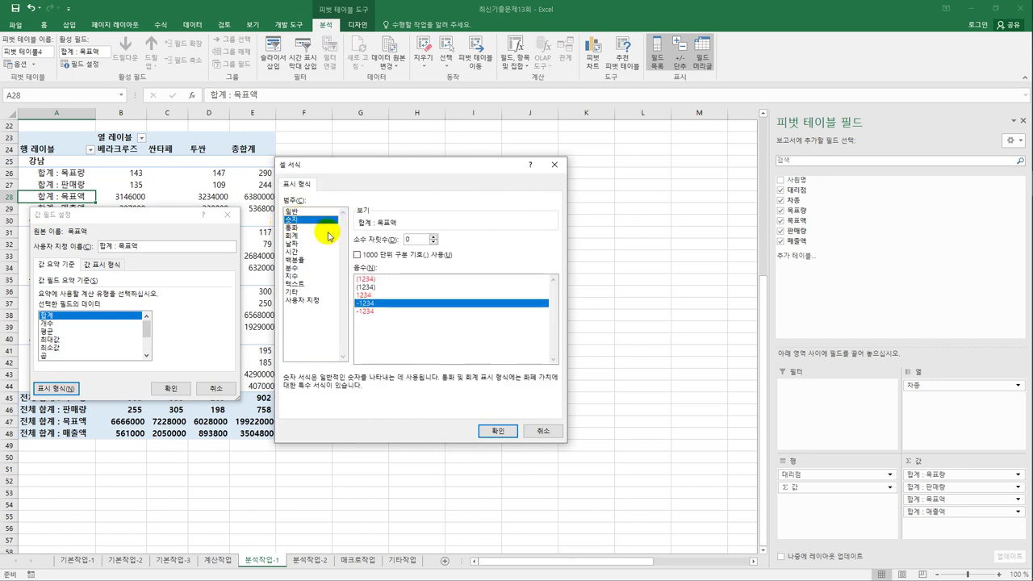
pyautogui.click(394, 255)
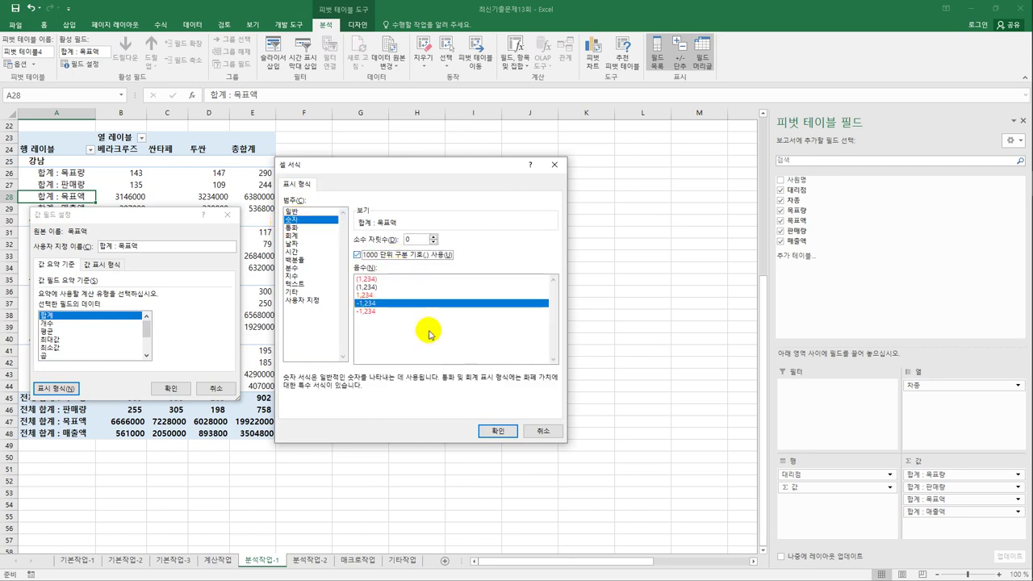
pyautogui.click(494, 432)
pyautogui.click(171, 388)
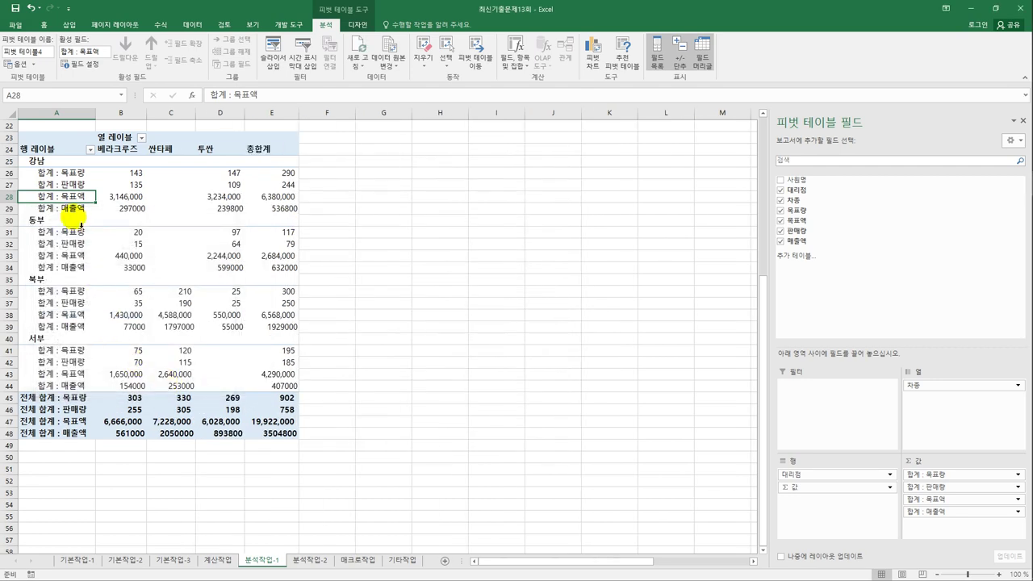
# - Format the pivot's 합계 : 매출액 value field as 숫자 with the 1000 단위 구분 기호 turned on
pyautogui.click(73, 210)
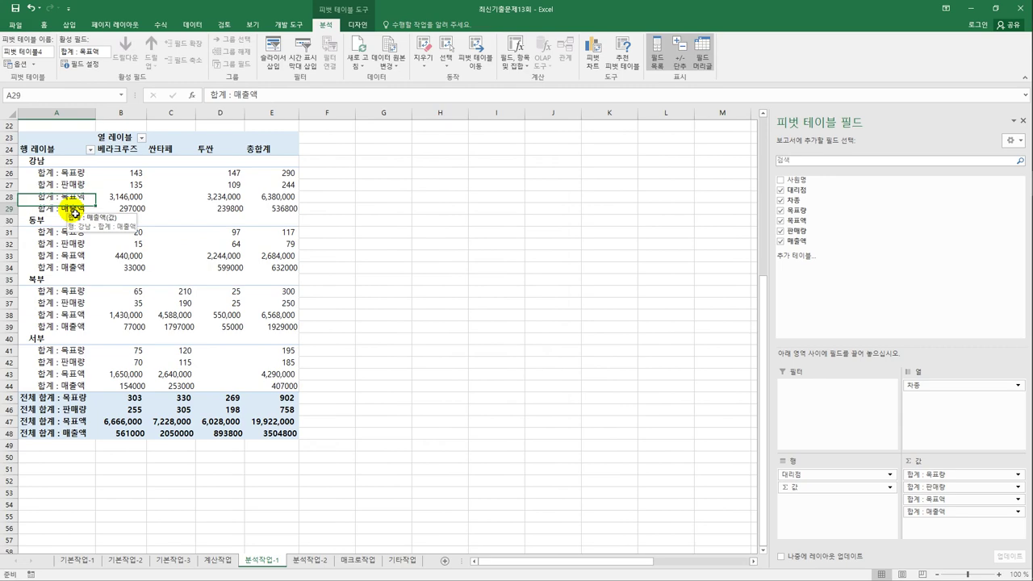
pyautogui.rightClick(73, 211)
pyautogui.click(125, 327)
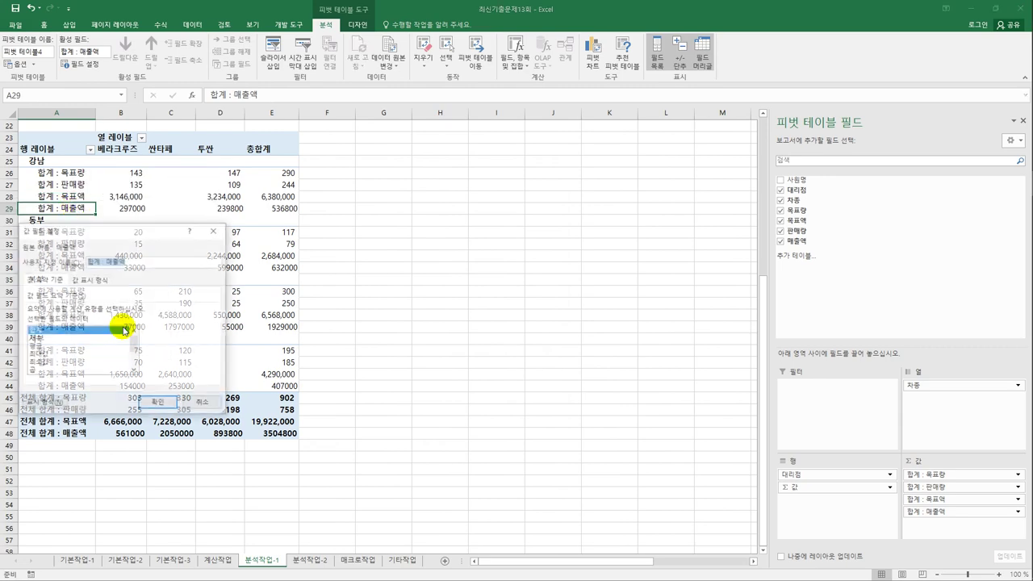
pyautogui.click(49, 403)
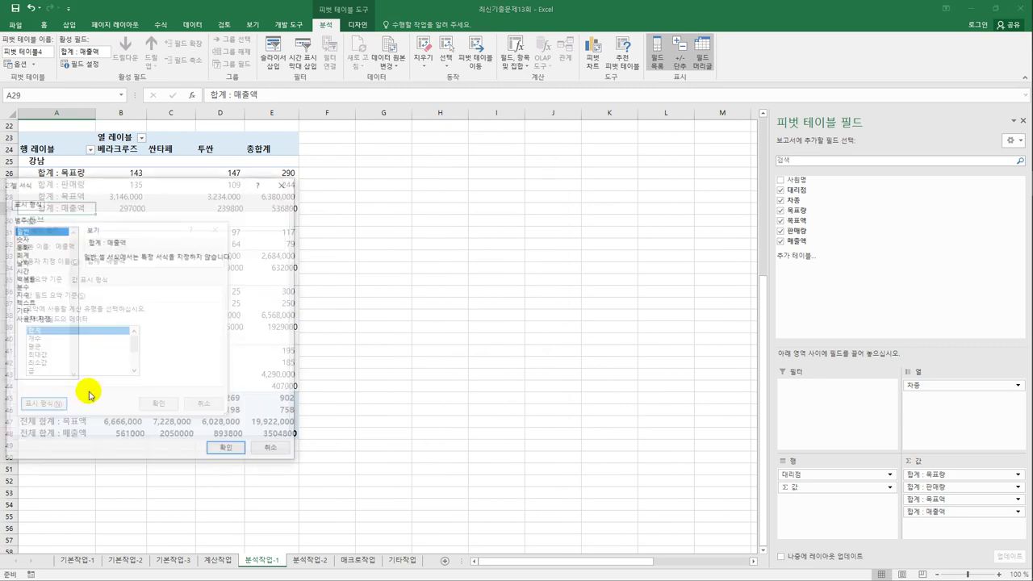
pyautogui.click(21, 238)
pyautogui.moveTo(81, 184); pyautogui.dragTo(415, 155)
pyautogui.click(441, 247)
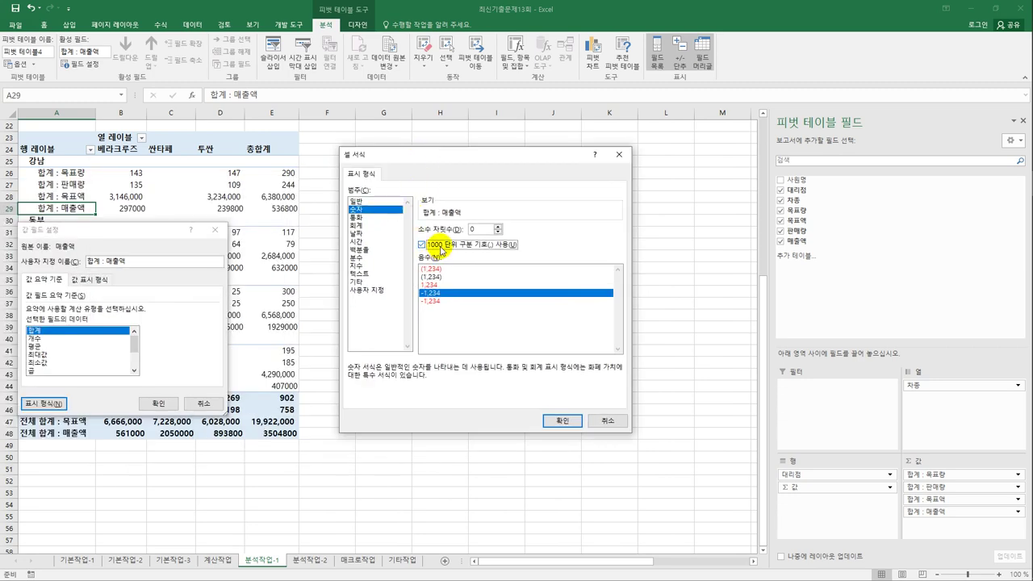
pyautogui.click(561, 421)
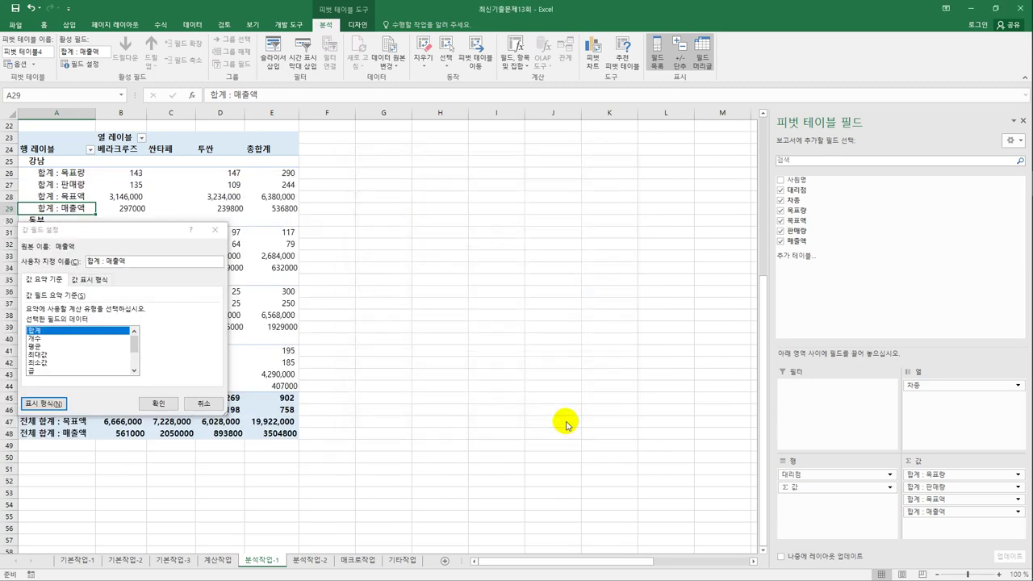
pyautogui.click(161, 404)
pyautogui.click(408, 405)
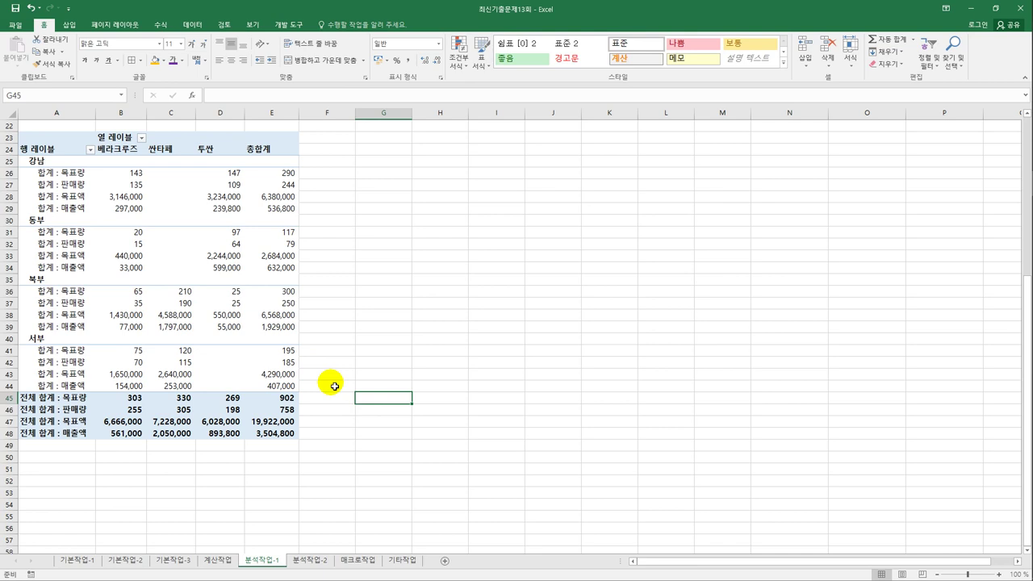
# - On the 분석작업-2 sheet, start a 통합 (Consolidate) for F10:I15 with 평균 as the function
pyautogui.click(310, 560)
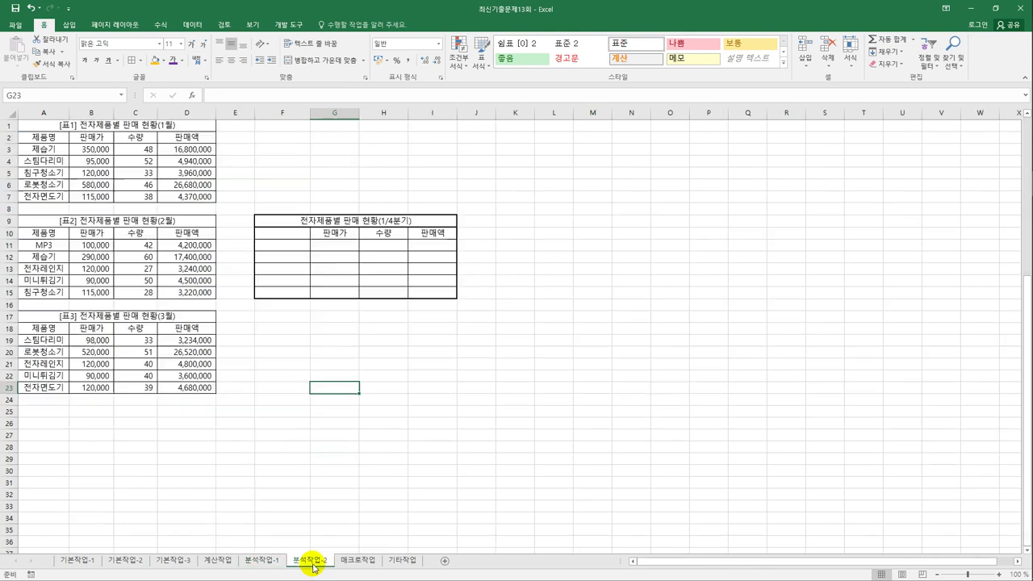
pyautogui.click(339, 446)
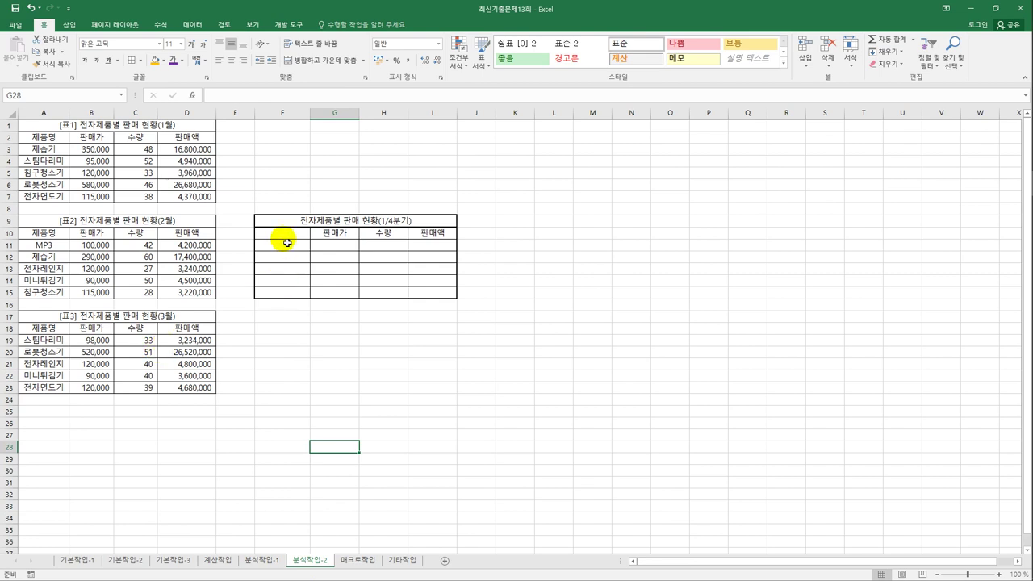
pyautogui.moveTo(286, 241); pyautogui.dragTo(430, 298)
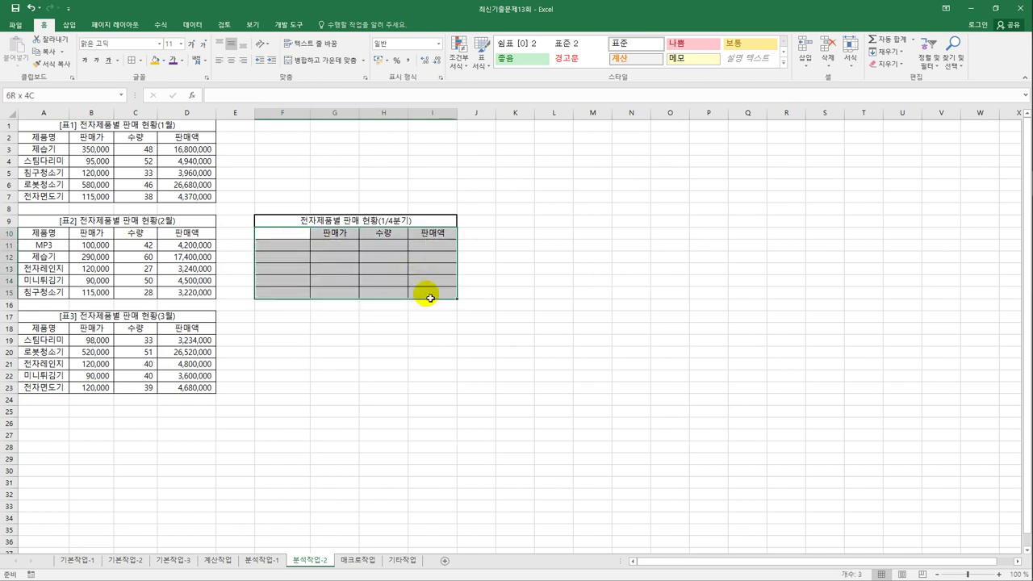
pyautogui.moveTo(430, 298); pyautogui.dragTo(430, 298)
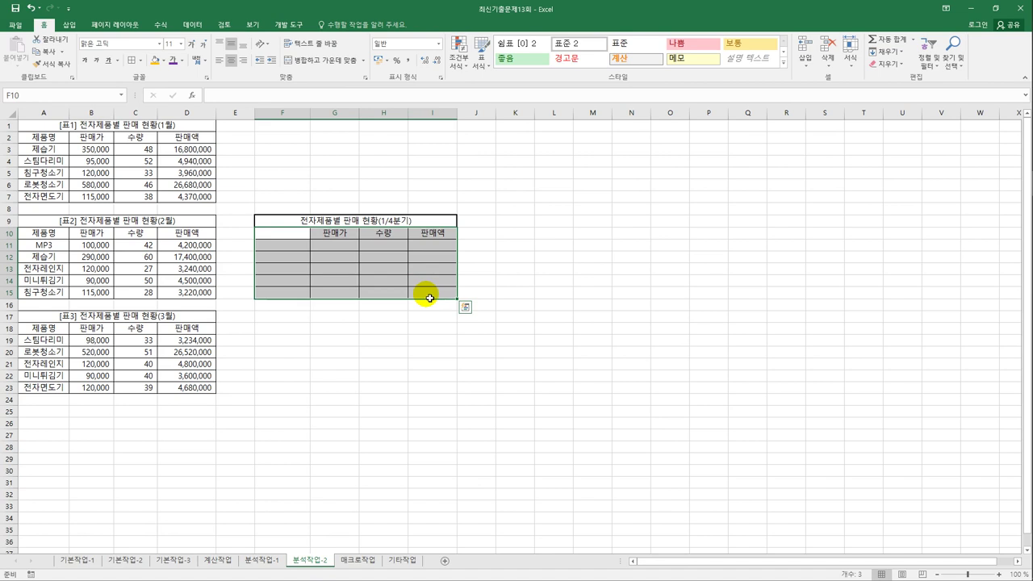
pyautogui.click(187, 25)
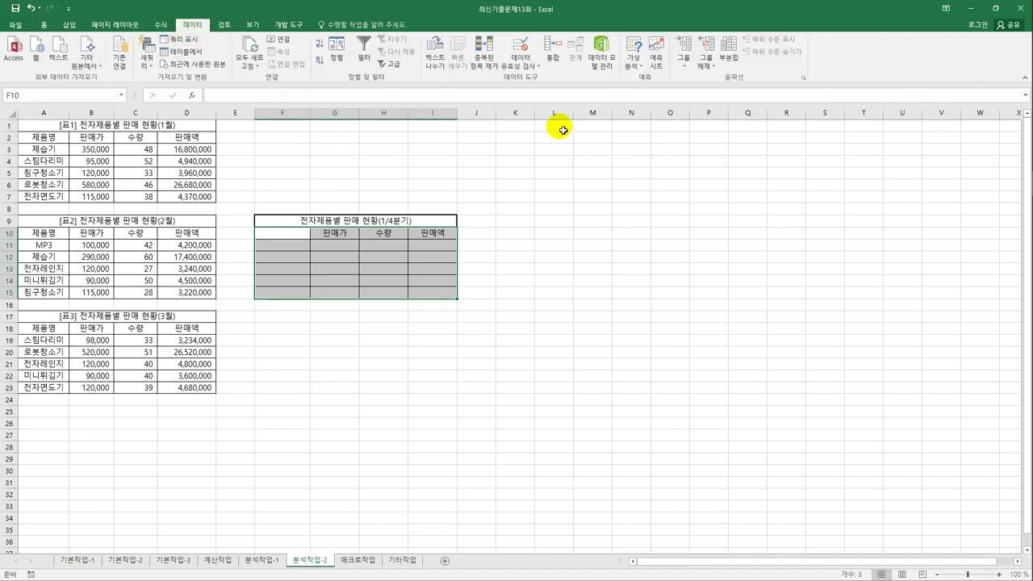
pyautogui.click(559, 65)
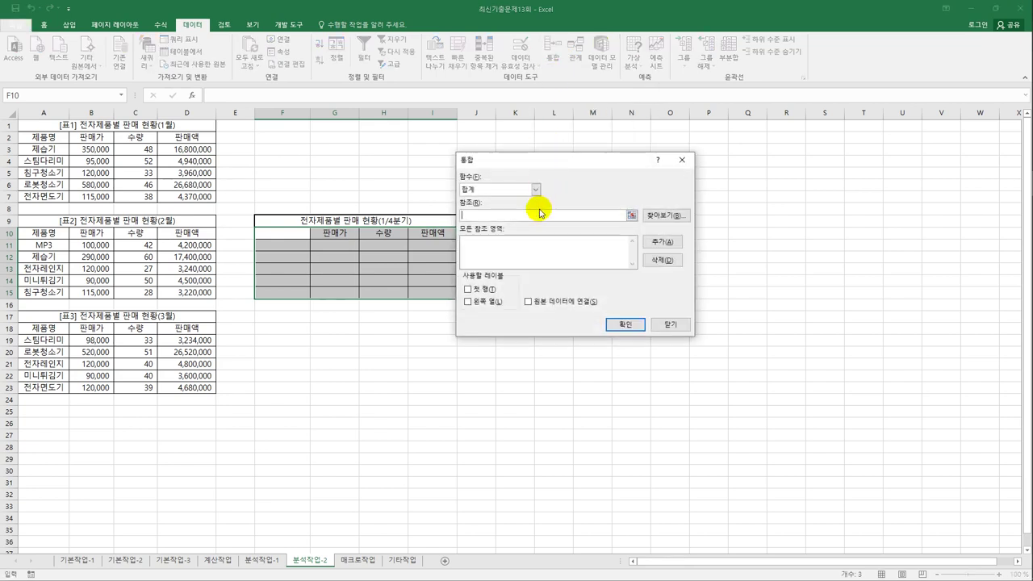
pyautogui.click(537, 188)
pyautogui.click(523, 217)
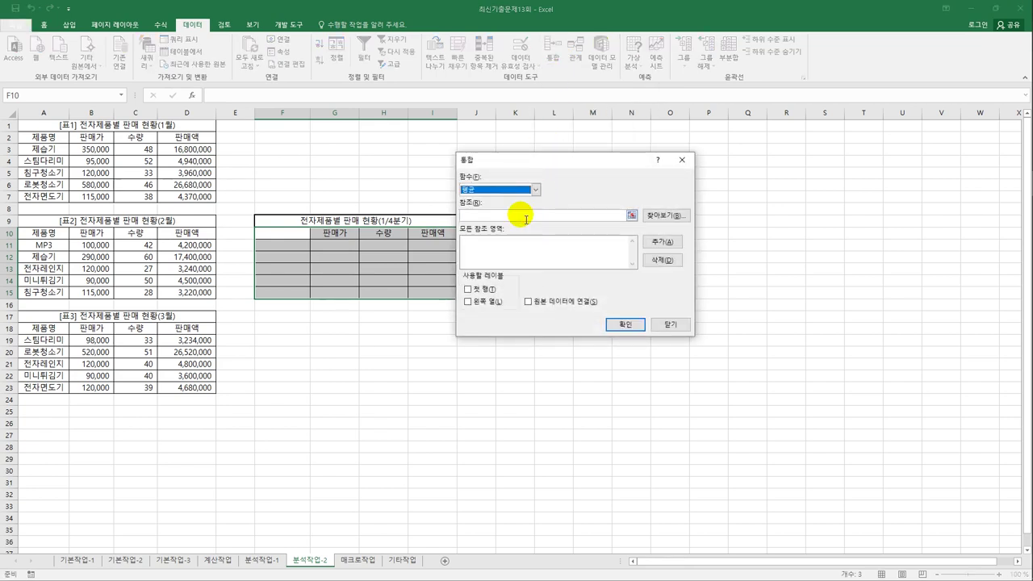
# - Add A2:D7, A10:D15 and A18:D23 as the reference ranges of the consolidation
pyautogui.click(526, 218)
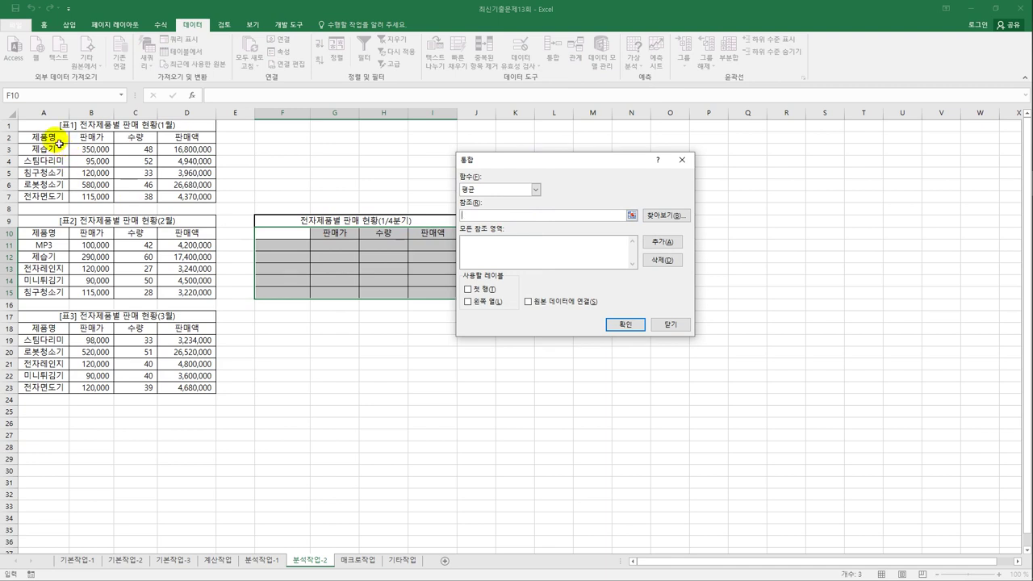
pyautogui.moveTo(52, 138); pyautogui.dragTo(203, 198)
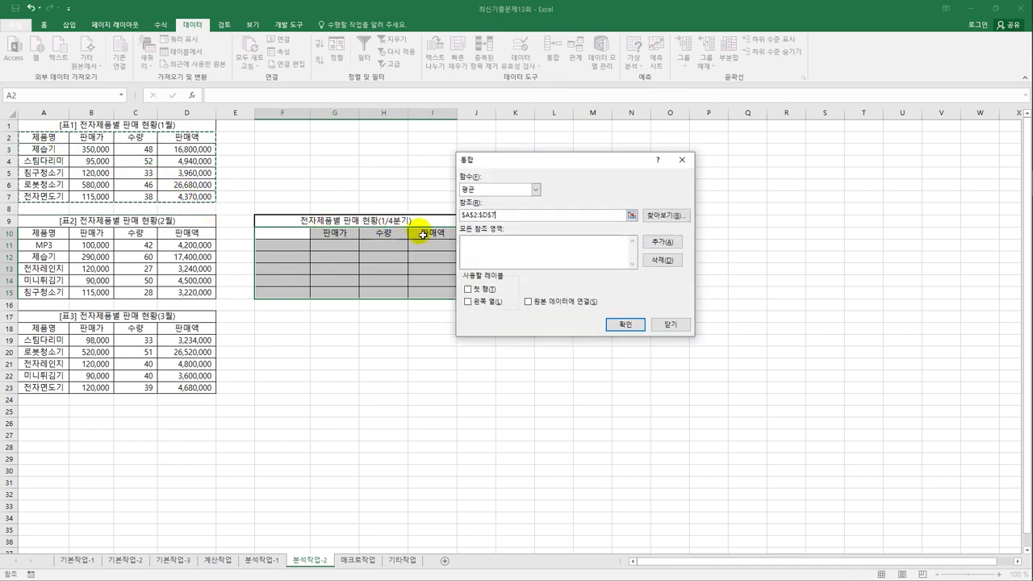
pyautogui.click(648, 242)
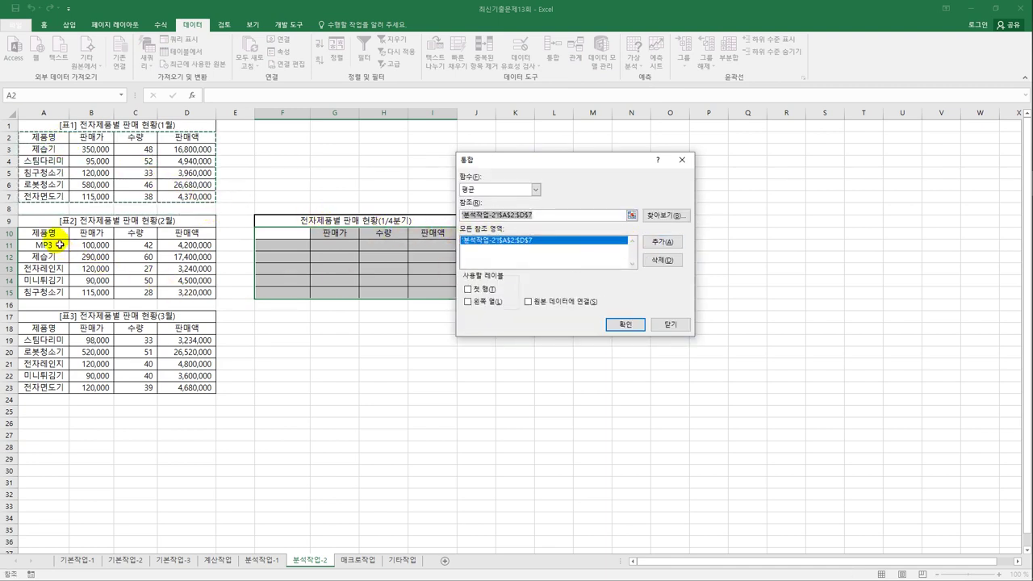
pyautogui.moveTo(51, 233); pyautogui.dragTo(203, 296)
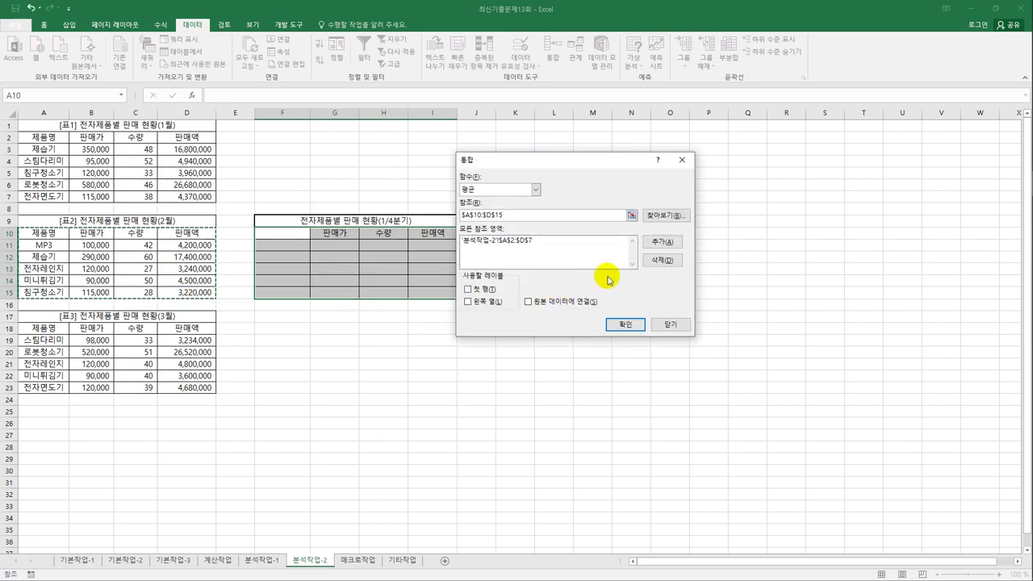
pyautogui.click(656, 241)
pyautogui.moveTo(48, 329); pyautogui.dragTo(197, 387)
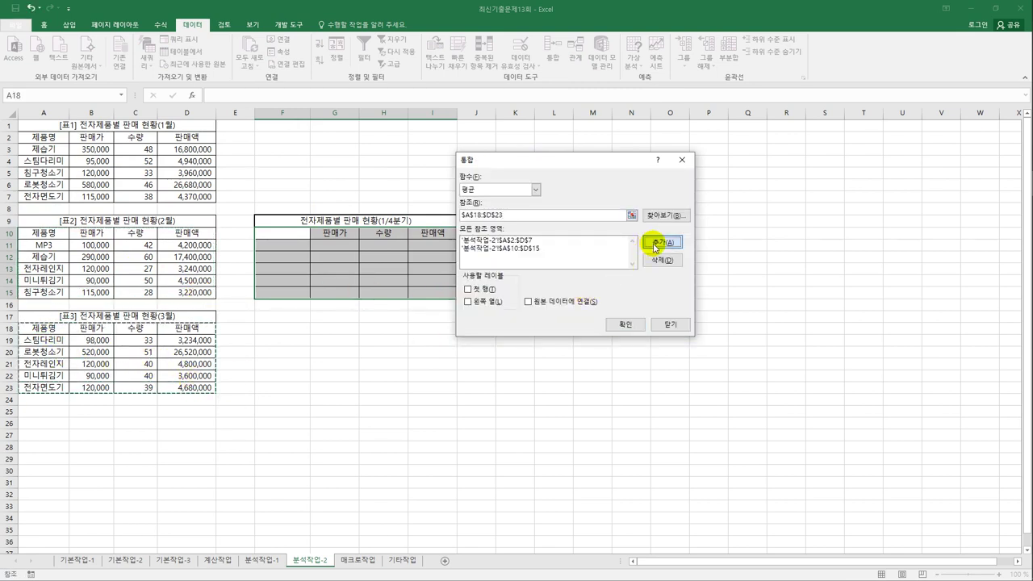
pyautogui.click(655, 243)
# - Use 첫 행 and 왼쪽 열 as labels and run the consolidation into the 1/4분기 table
pyautogui.click(474, 289)
pyautogui.click(481, 302)
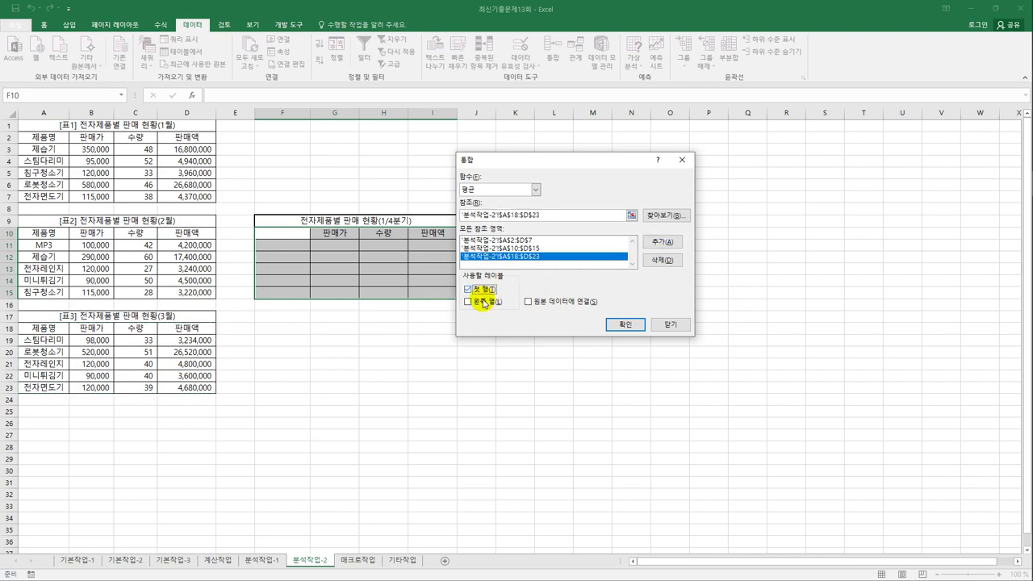
pyautogui.click(623, 325)
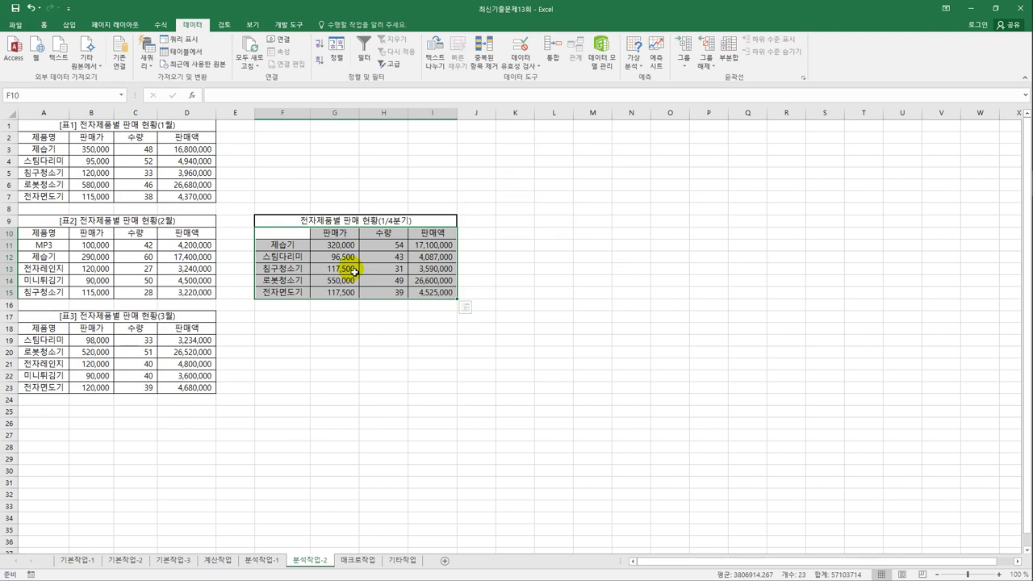
pyautogui.click(336, 250)
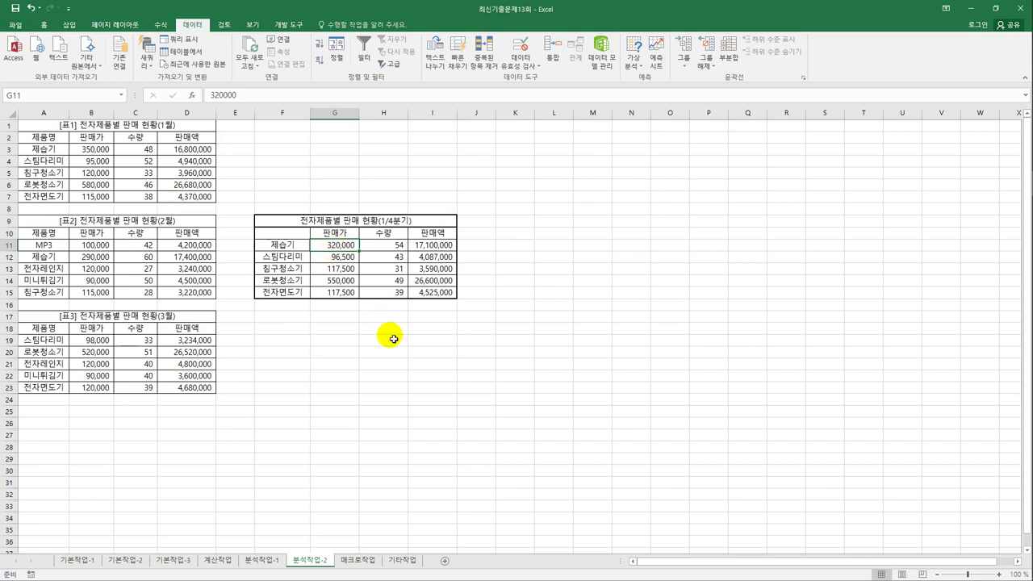
pyautogui.click(397, 412)
# - On the 매크로작업 sheet, draw a 대각선 방향의 모서리가 둥근 사각형 shape covering cells B13:C14
pyautogui.click(367, 563)
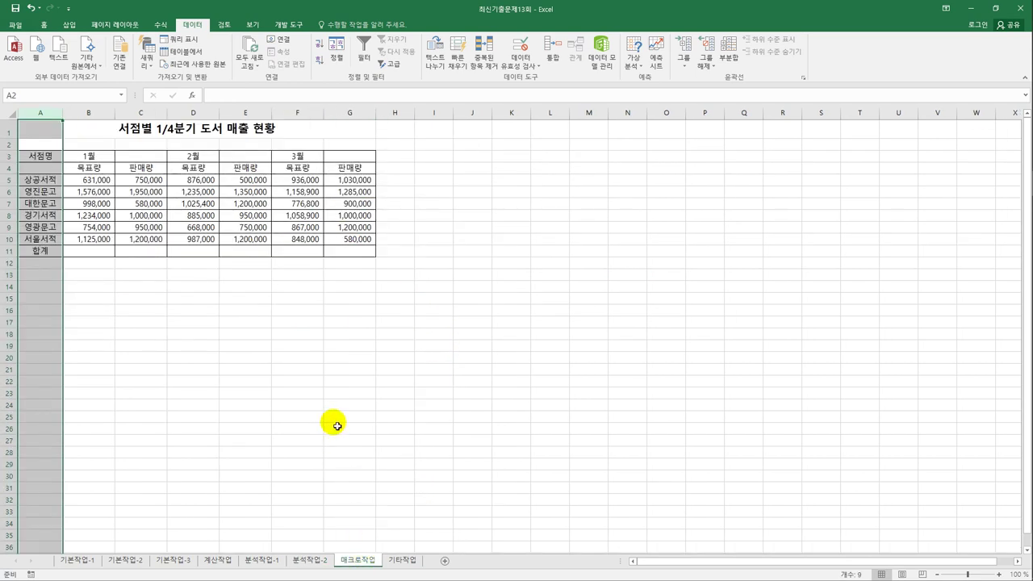
pyautogui.click(348, 384)
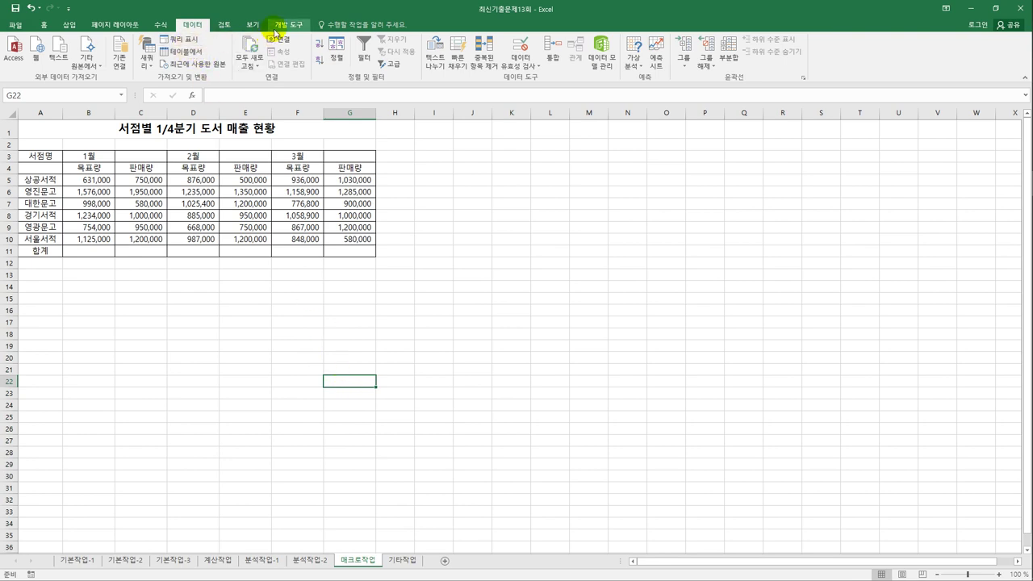
pyautogui.click(70, 24)
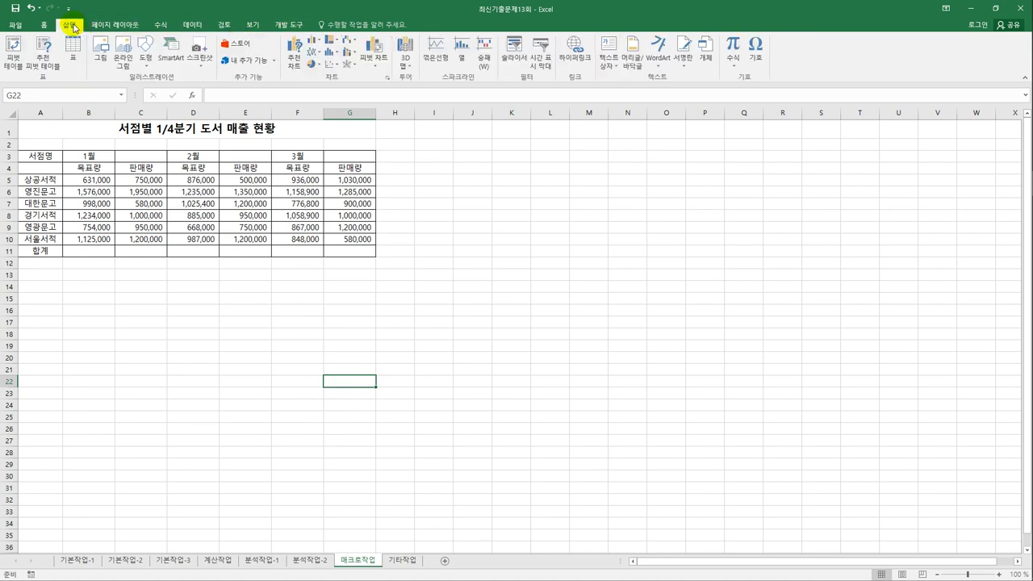
pyautogui.click(143, 55)
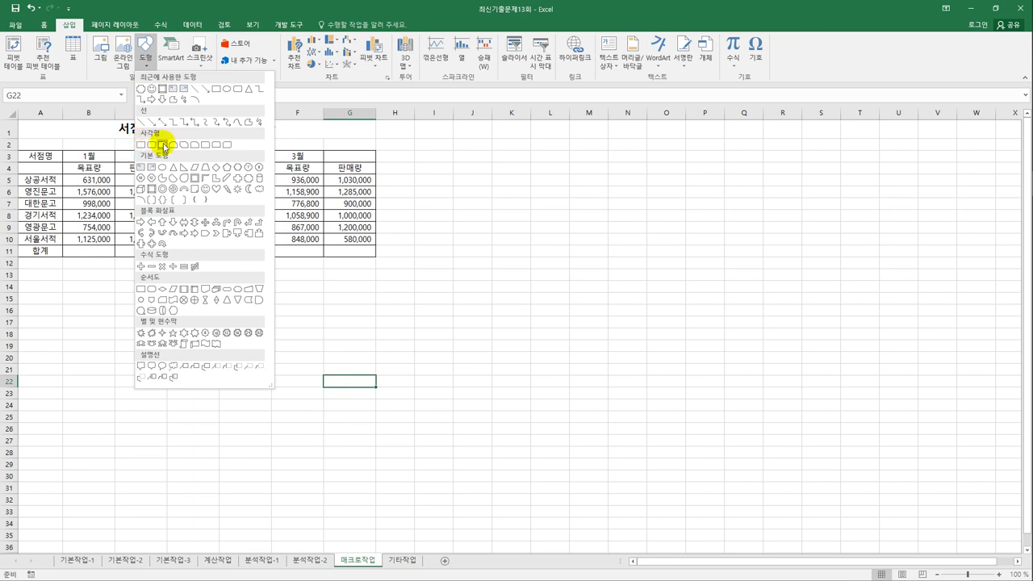
pyautogui.click(227, 145)
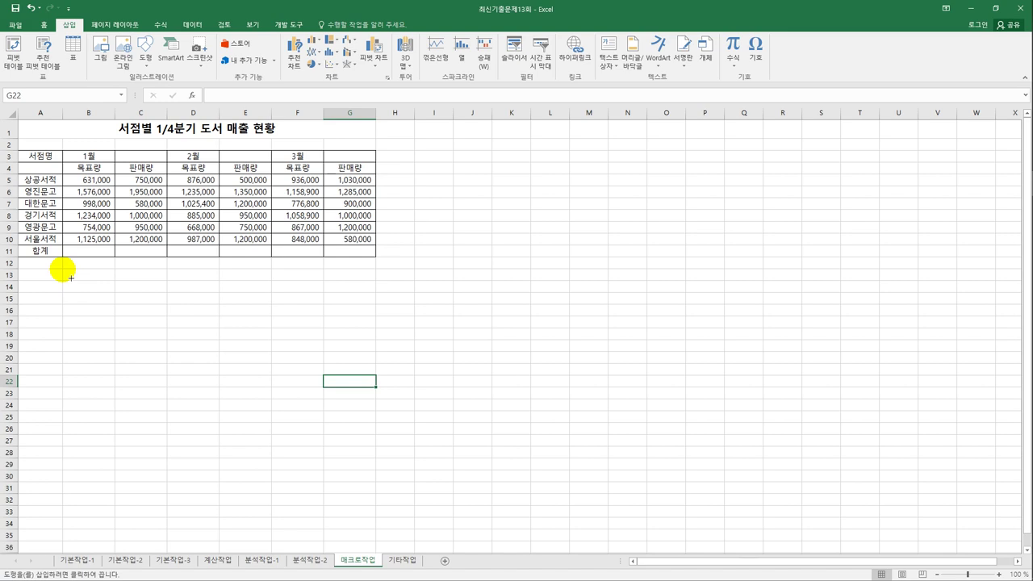
pyautogui.moveTo(71, 277); pyautogui.dragTo(153, 293)
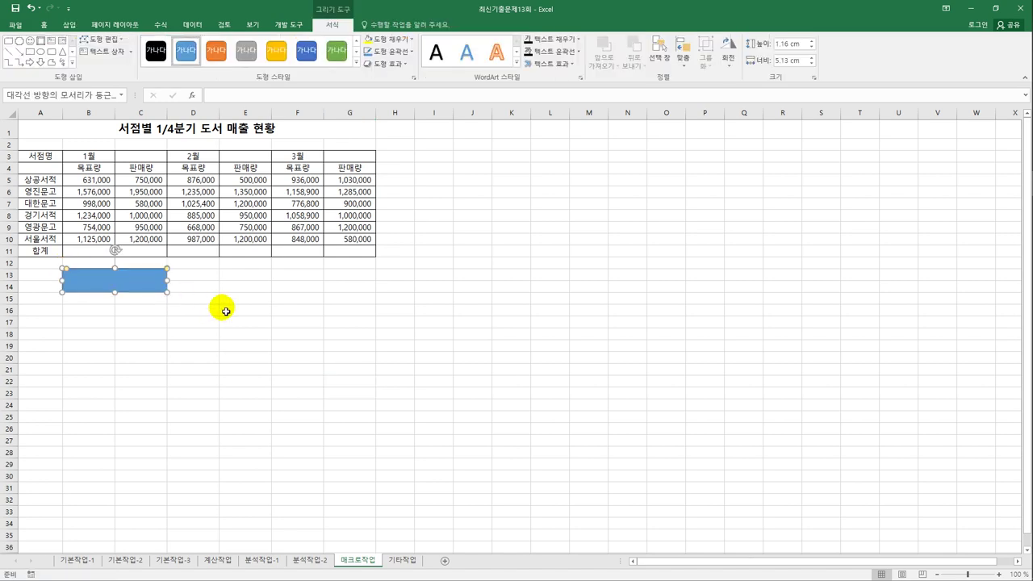
# - Assign a new macro named 병합서식 to the rounded rectangle and start recording it in 현재 통합 문서
pyautogui.rightClick(143, 286)
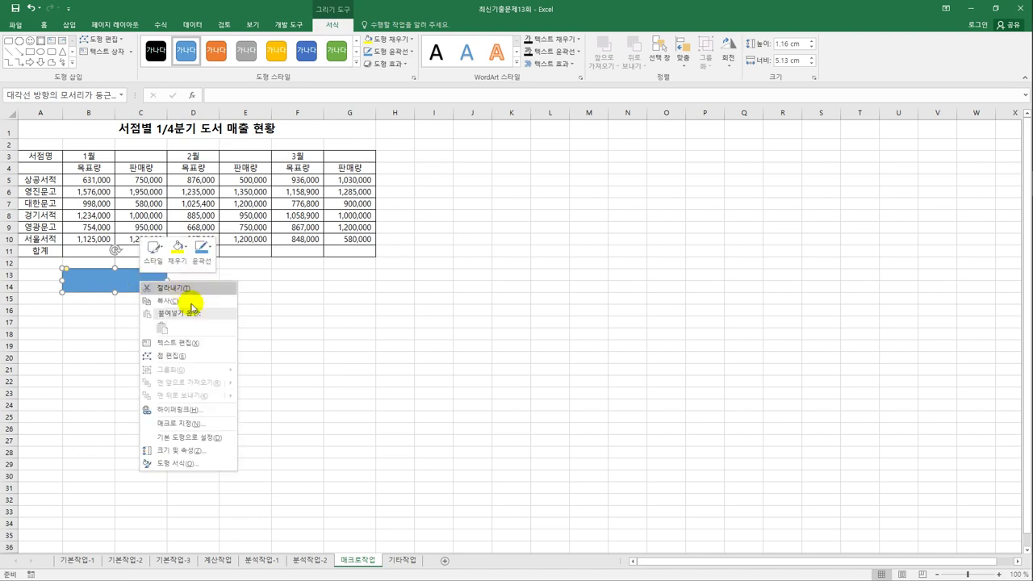
pyautogui.click(197, 422)
pyautogui.moveTo(208, 314); pyautogui.dragTo(543, 201)
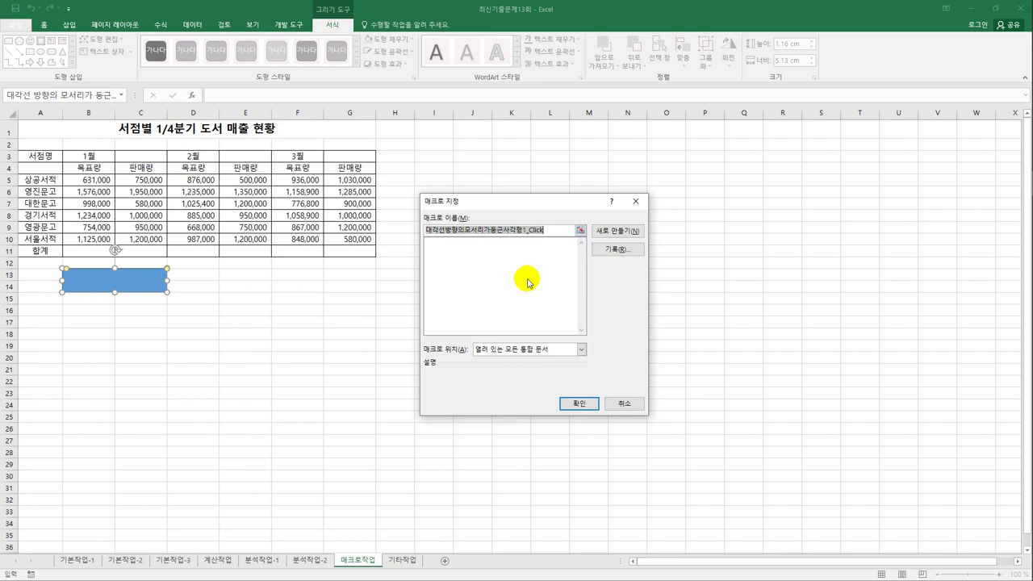
pyautogui.write('ㅁ')
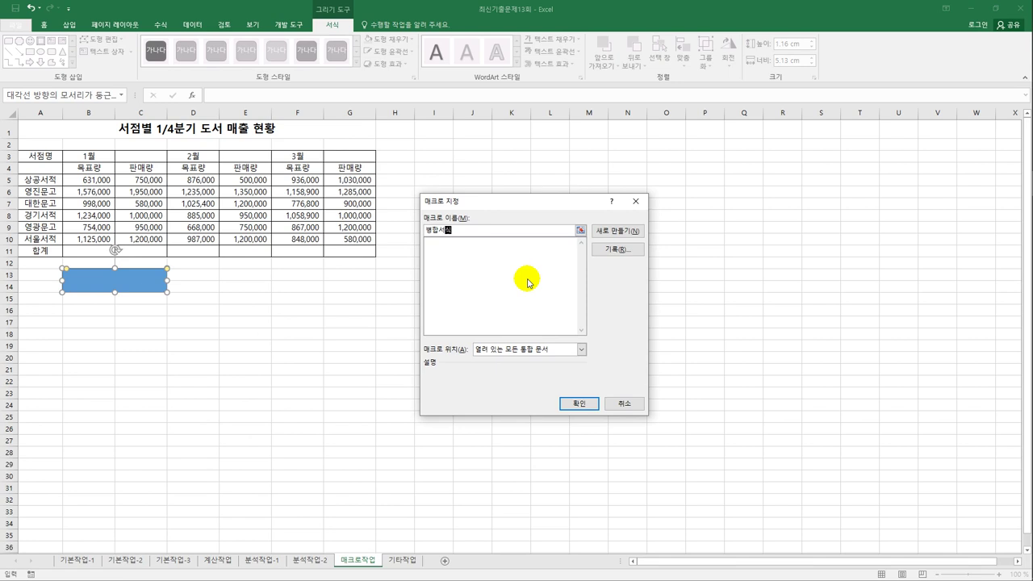
pyautogui.click(618, 249)
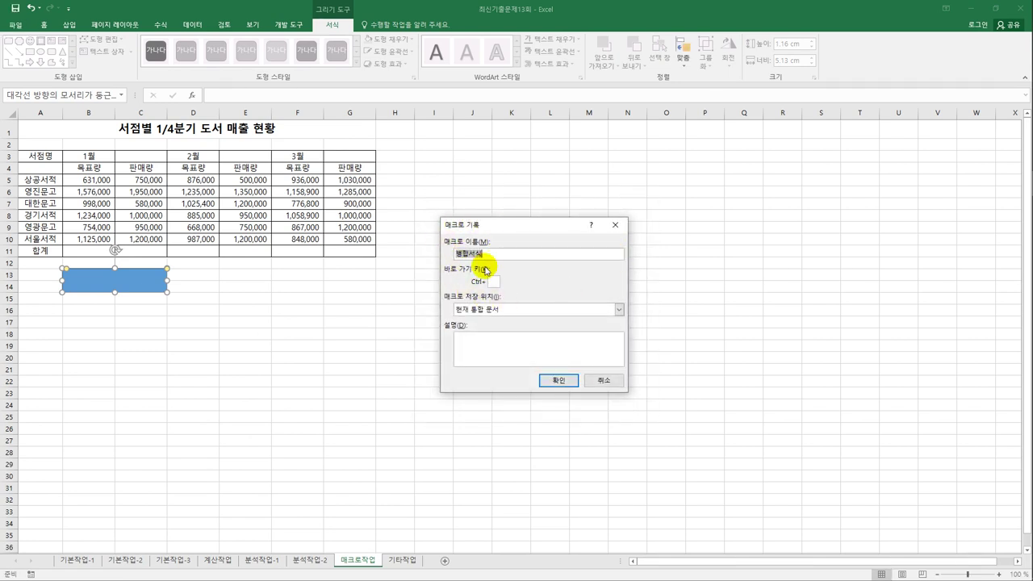
pyautogui.click(558, 380)
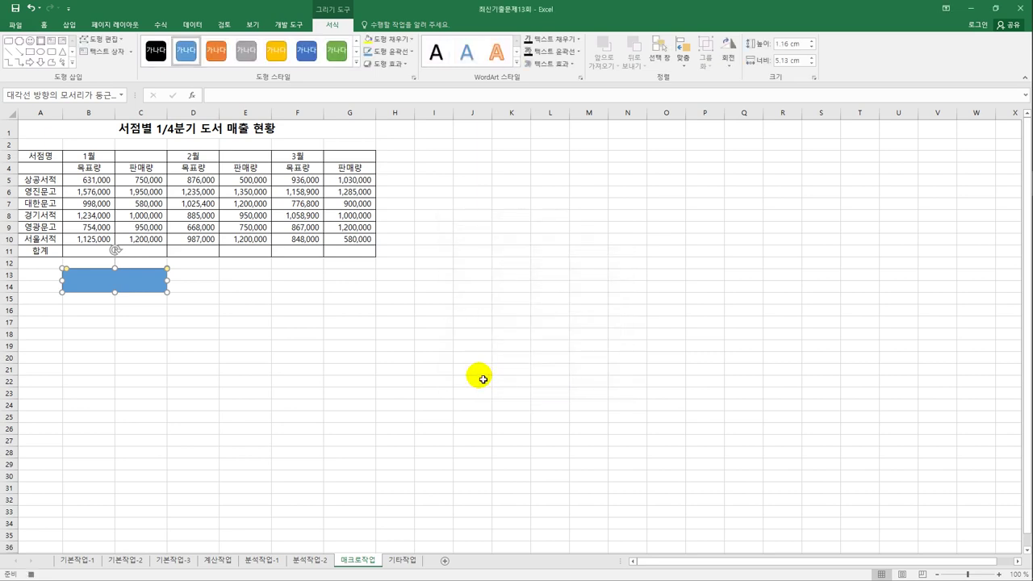
# - Apply 병합하고 가운데 맞춤 to A3:A4, B3:C3, D3:E3 and F3:G3, then stop the macro recording
pyautogui.moveTo(63, 156); pyautogui.dragTo(349, 159)
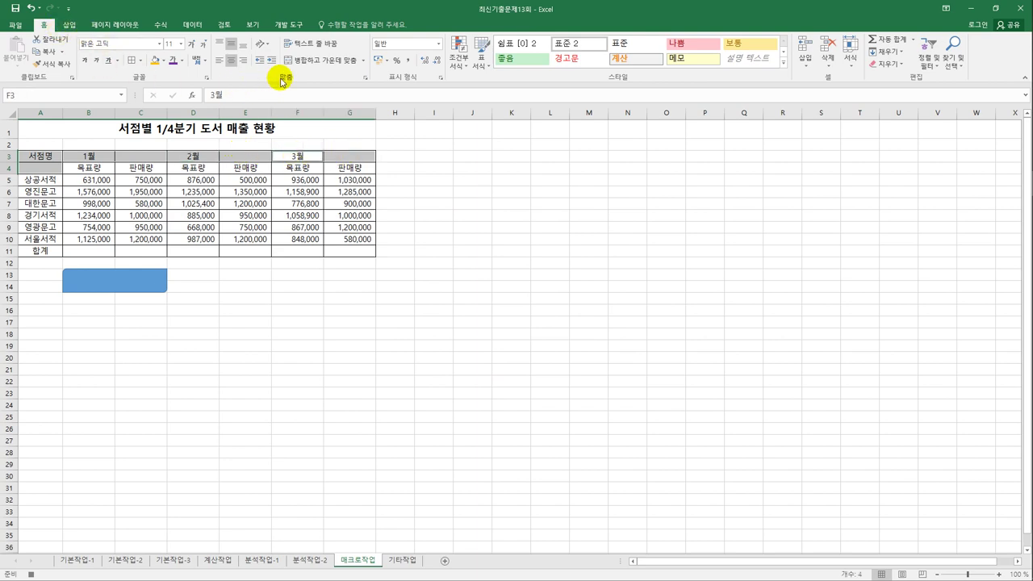
pyautogui.click(312, 62)
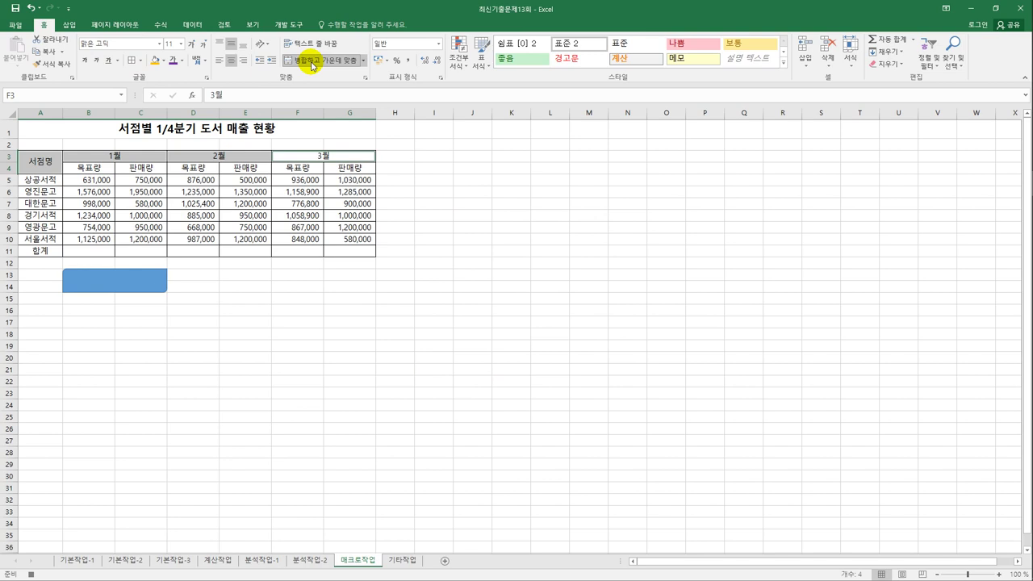
pyautogui.click(348, 159)
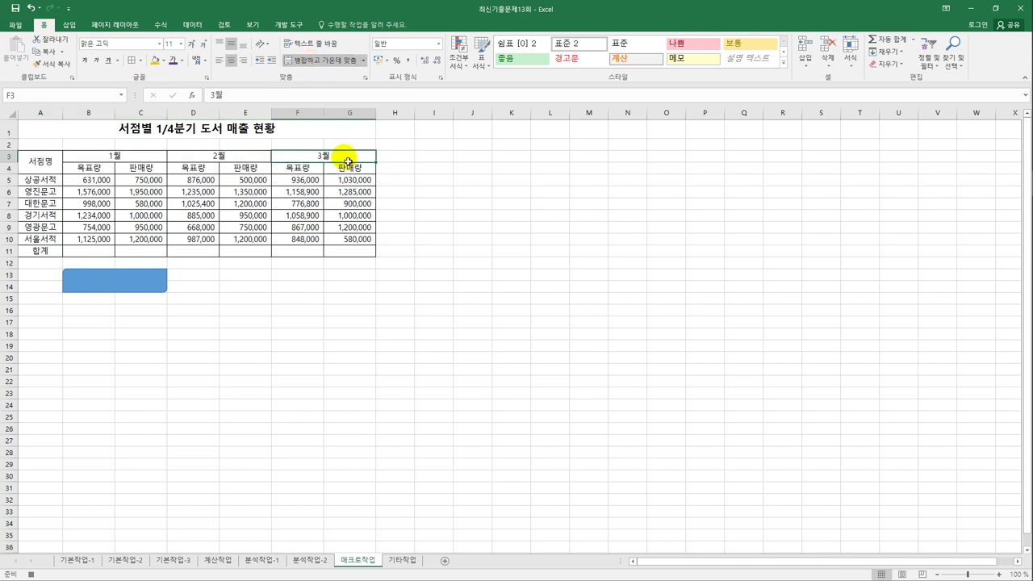
pyautogui.click(287, 24)
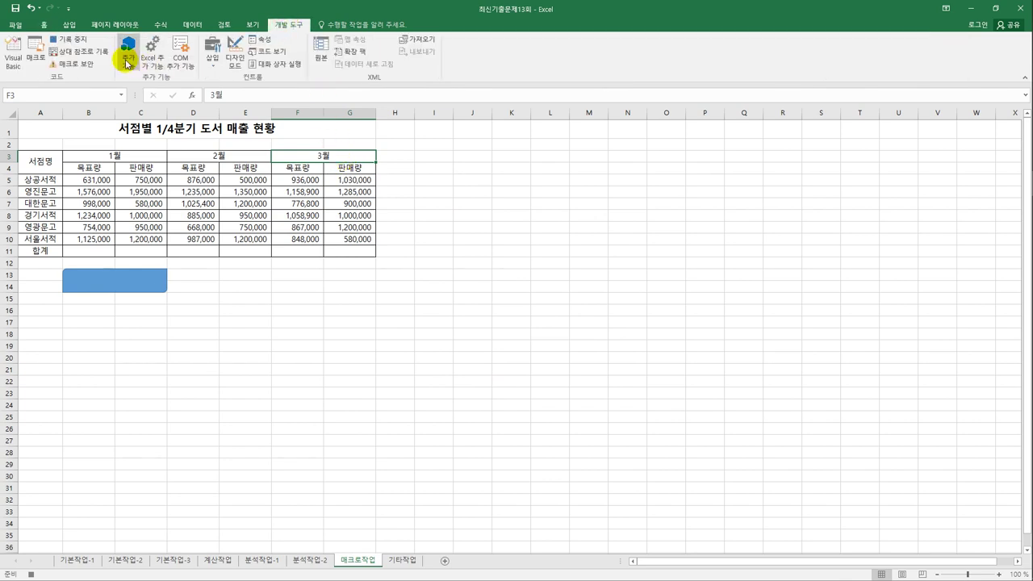
pyautogui.click(73, 39)
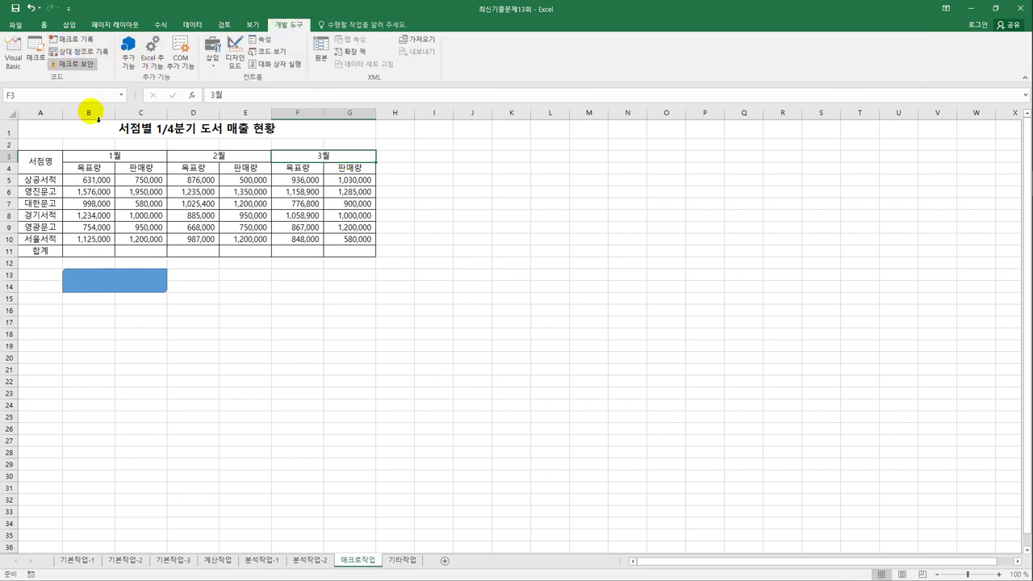
# - Add the text 병합서식 to the rounded rectangle at B13:C14
pyautogui.rightClick(130, 287)
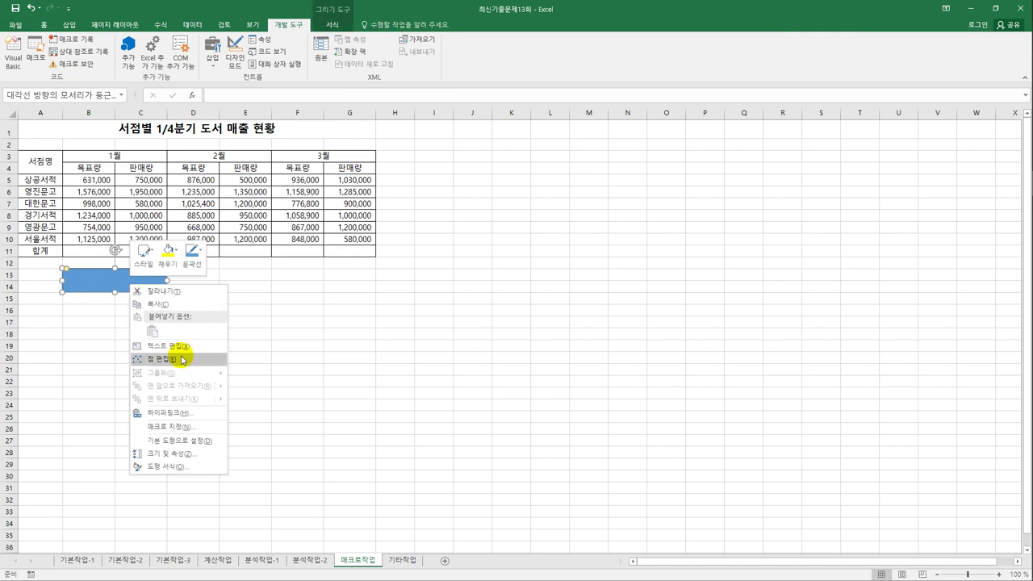
pyautogui.click(186, 356)
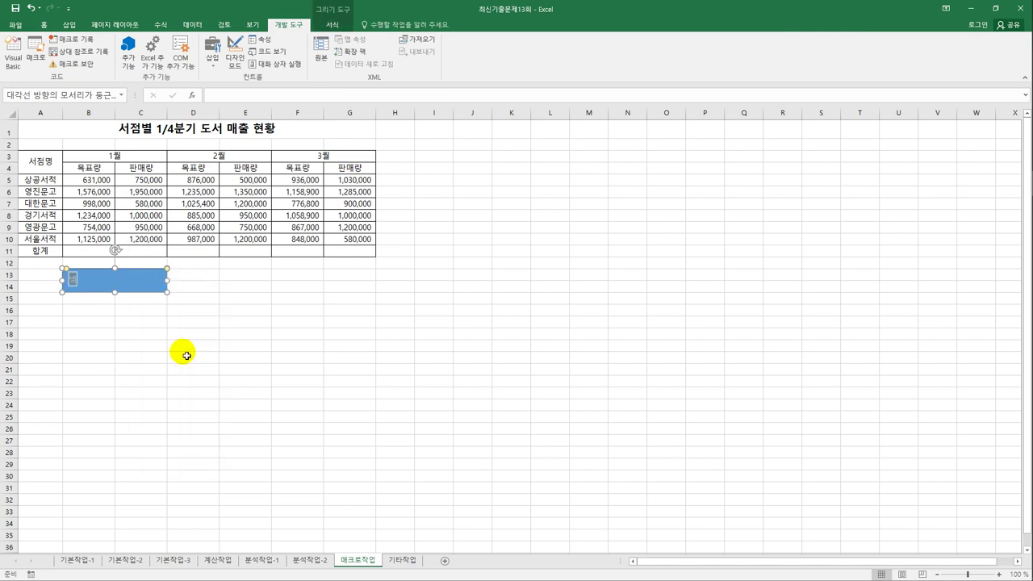
pyautogui.write('병합서식')
pyautogui.click(195, 350)
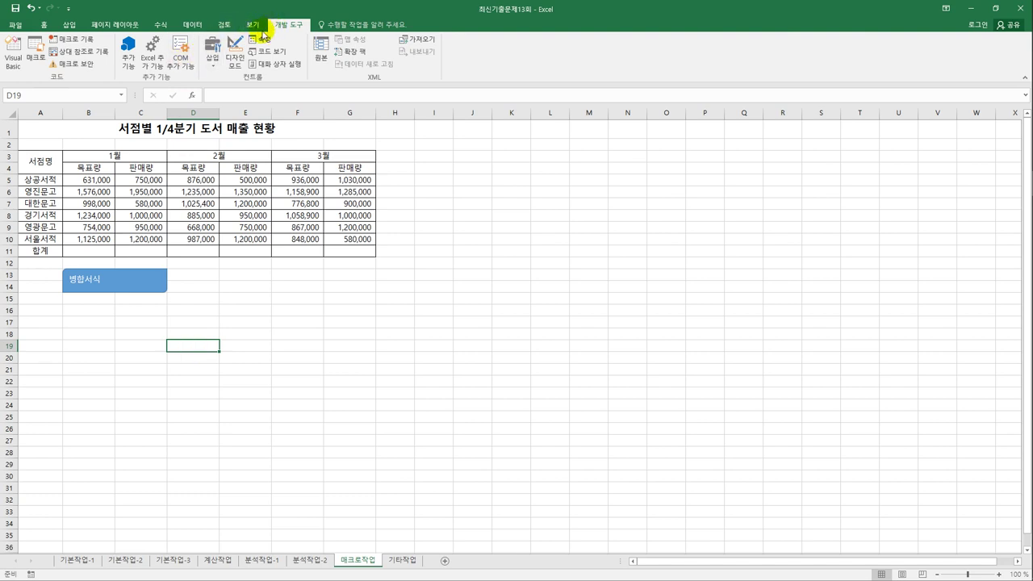
# - Insert a 단추 form control covering cells E13:F14
pyautogui.click(208, 70)
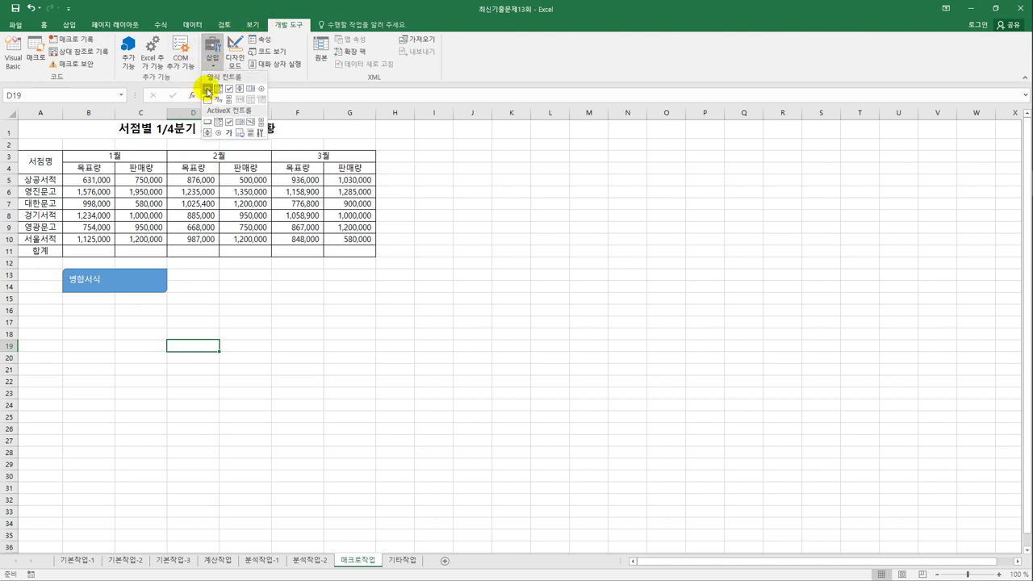
pyautogui.click(211, 93)
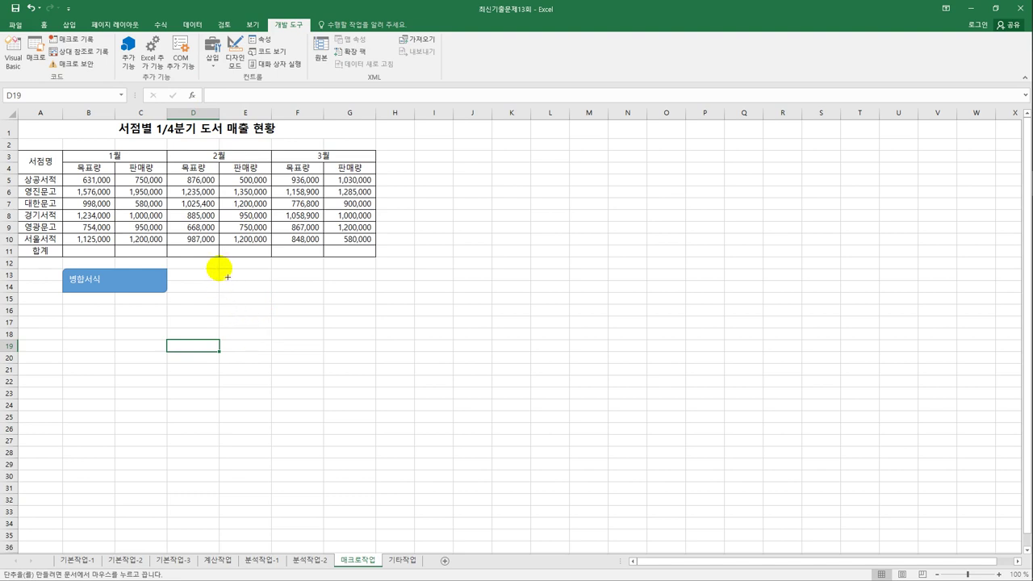
pyautogui.moveTo(218, 268); pyautogui.dragTo(300, 294)
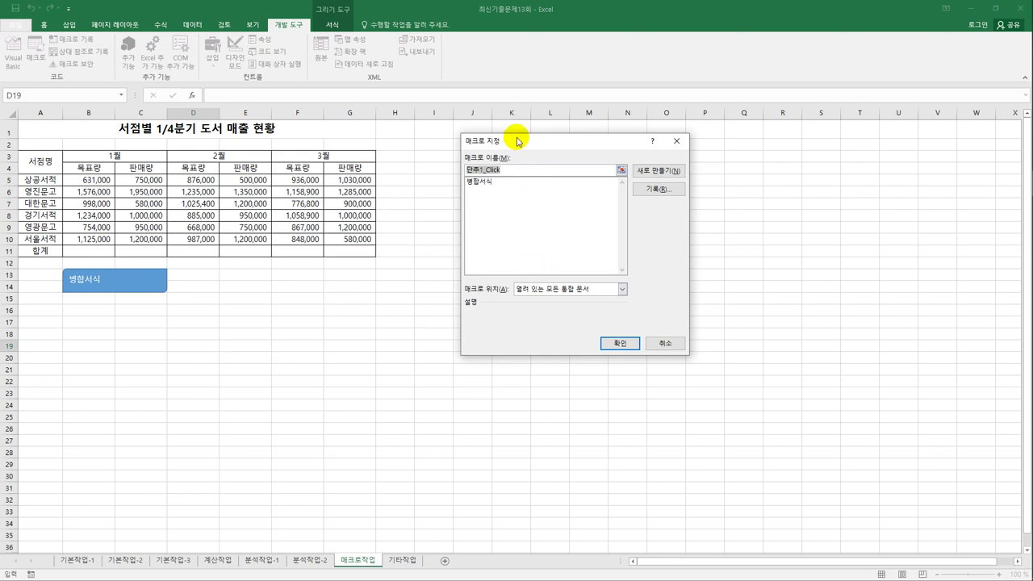
# - Name the new button's macro 합계 and start recording it in 현재 통합 문서
pyautogui.moveTo(517, 141); pyautogui.dragTo(477, 201)
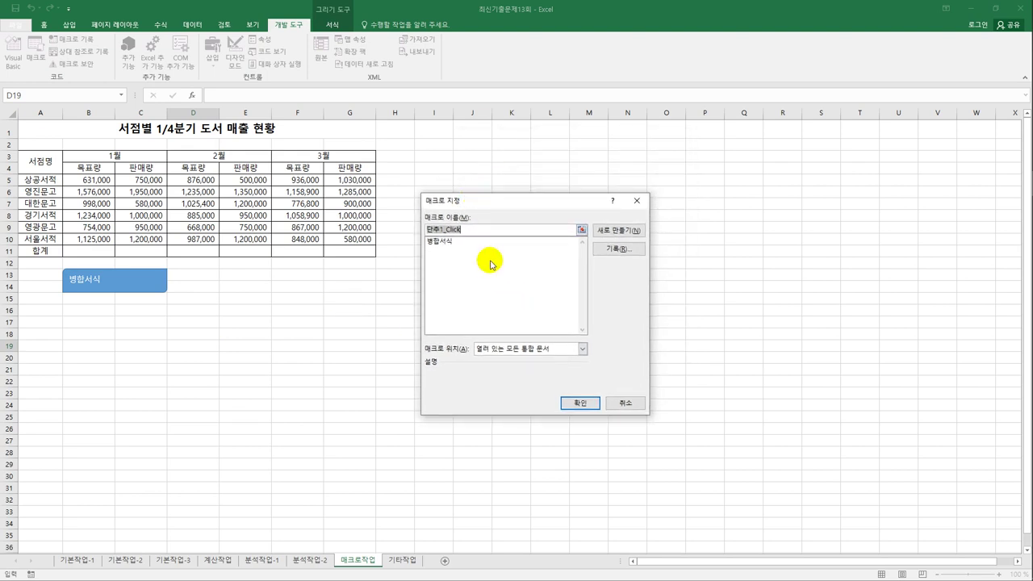
pyautogui.write('ㅂ')
pyautogui.write('계')
pyautogui.click(618, 249)
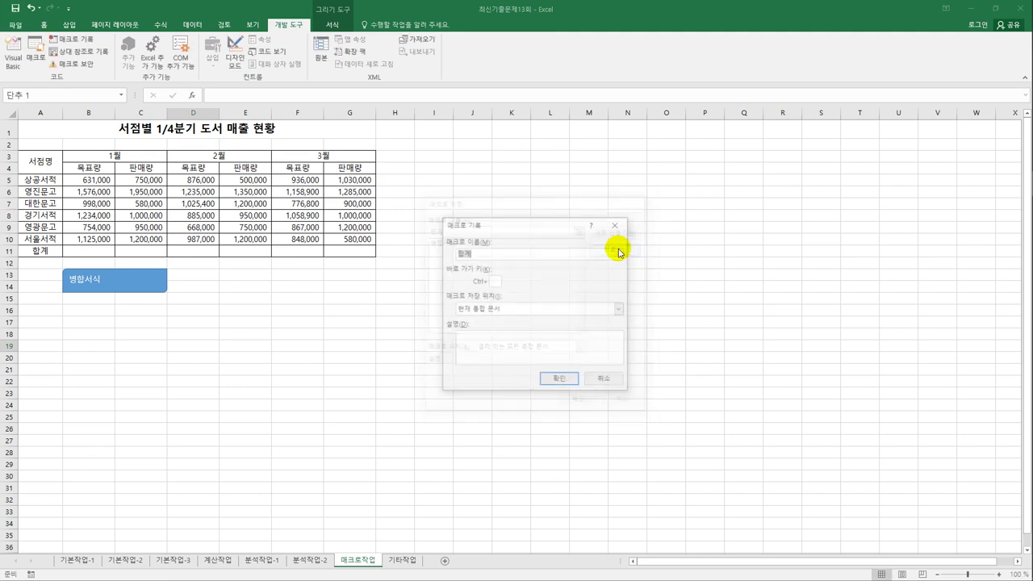
pyautogui.click(557, 379)
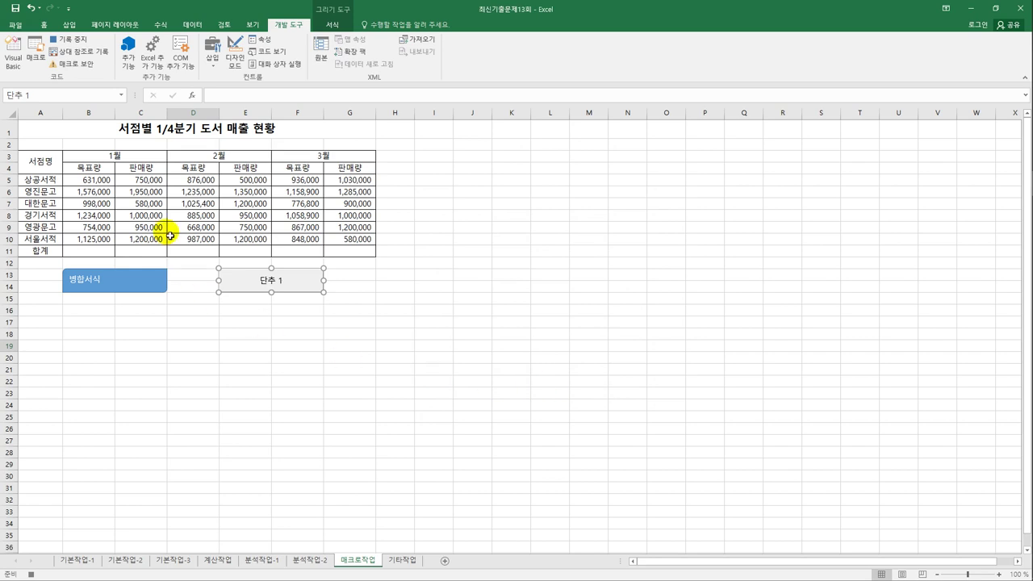
# - Fill the 합계 row B11:G11 with 자동 합계 over B5:G11, then stop the macro recording
pyautogui.moveTo(102, 179); pyautogui.dragTo(341, 251)
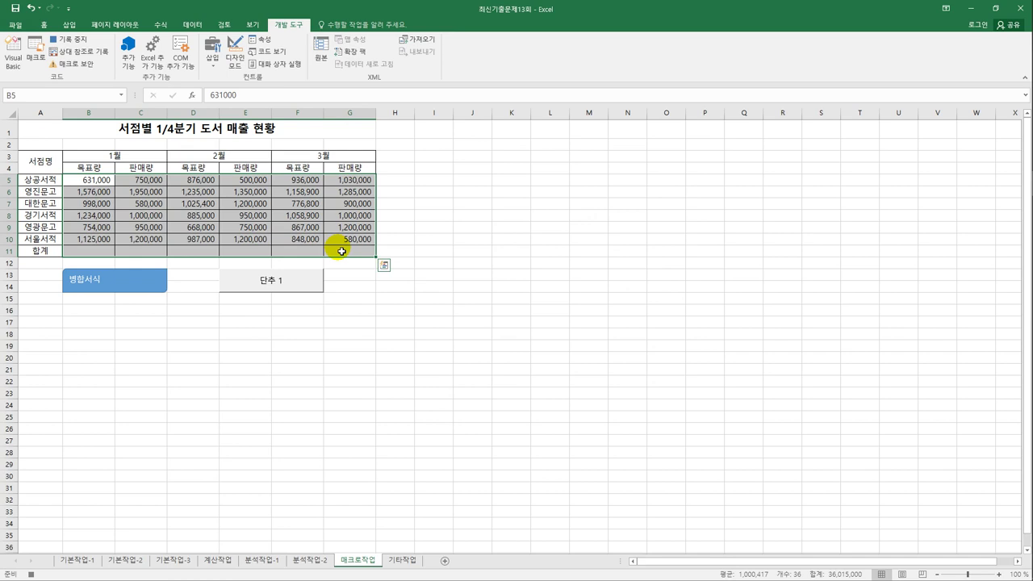
pyautogui.click(160, 25)
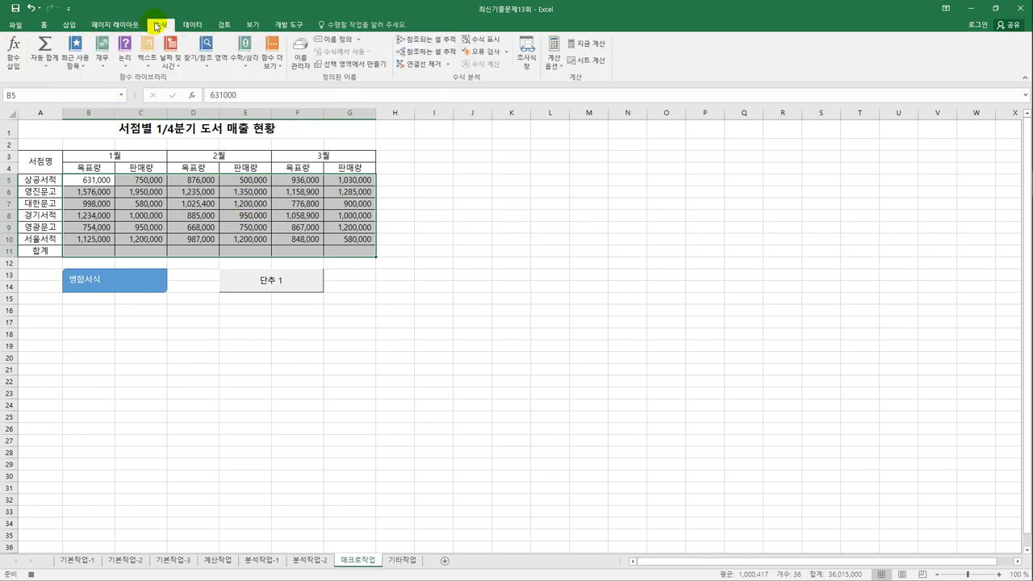
pyautogui.click(46, 49)
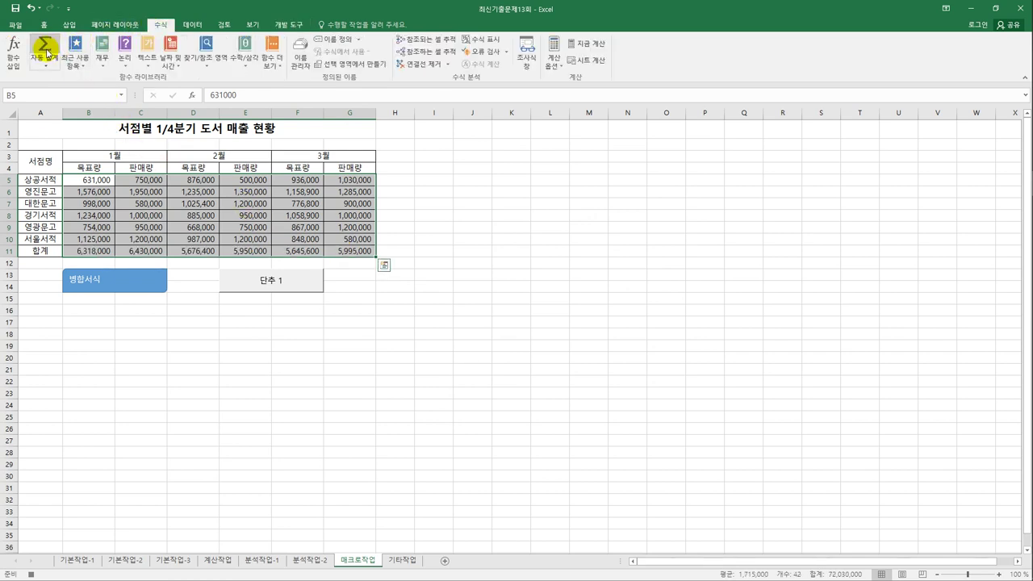
pyautogui.click(354, 255)
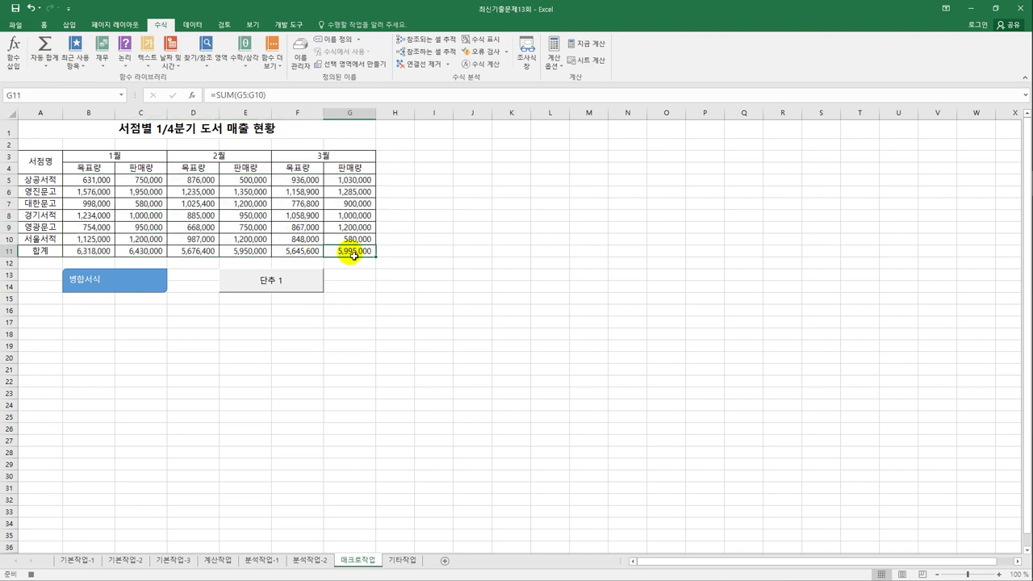
pyautogui.click(282, 25)
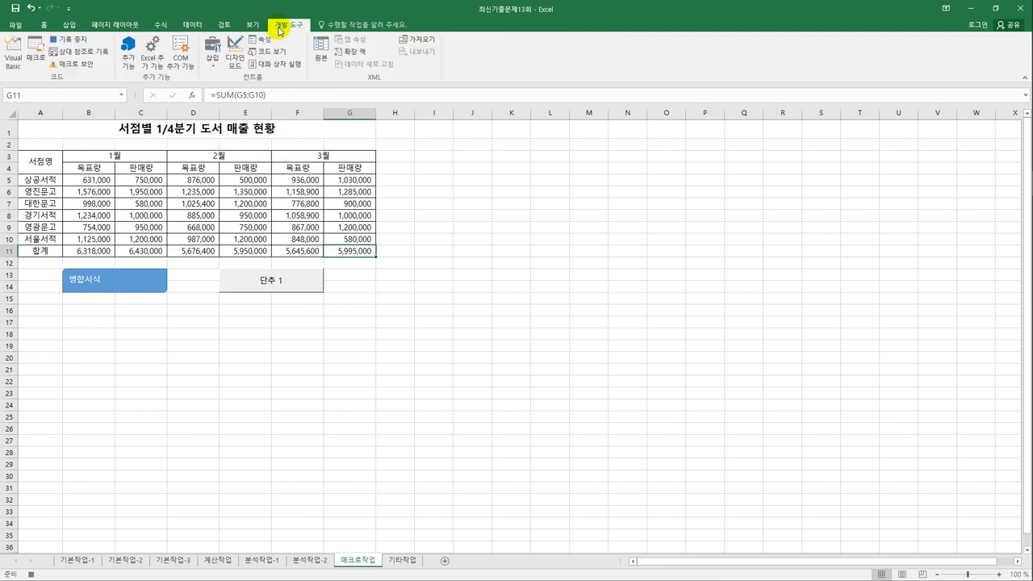
pyautogui.click(73, 38)
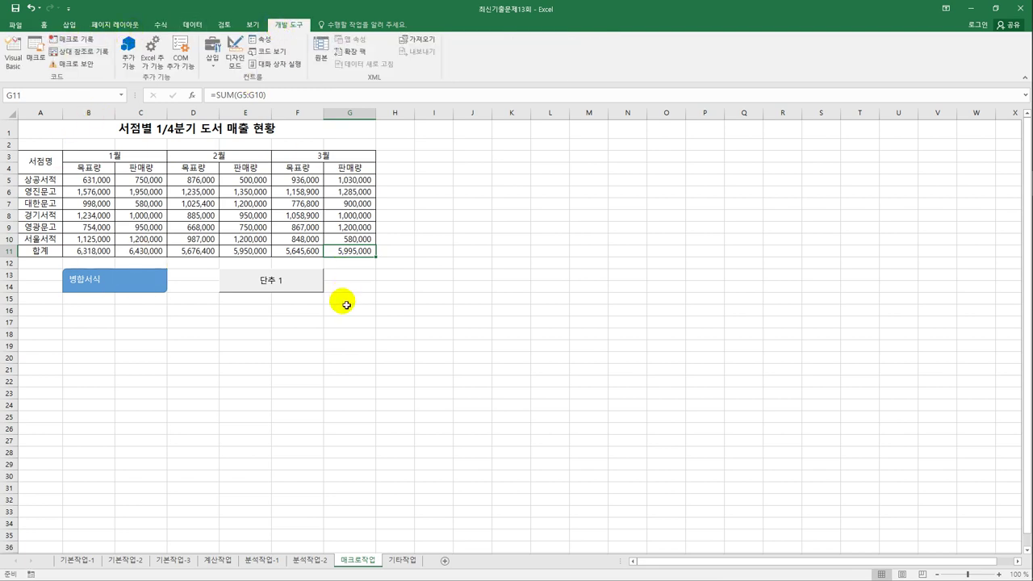
# - Replace the caption of the form button at E13:F14 with 합계
pyautogui.rightClick(287, 288)
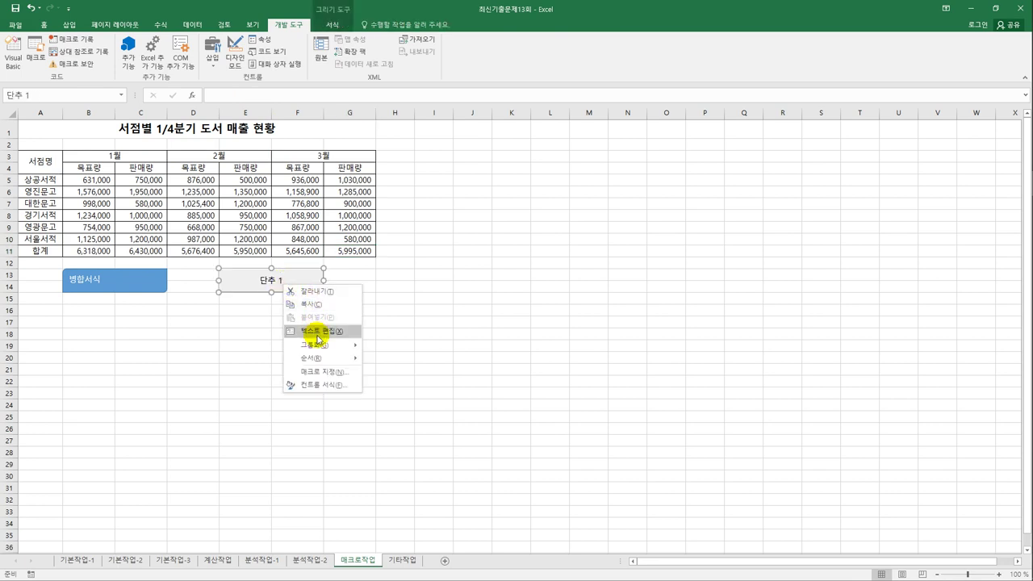
pyautogui.click(320, 332)
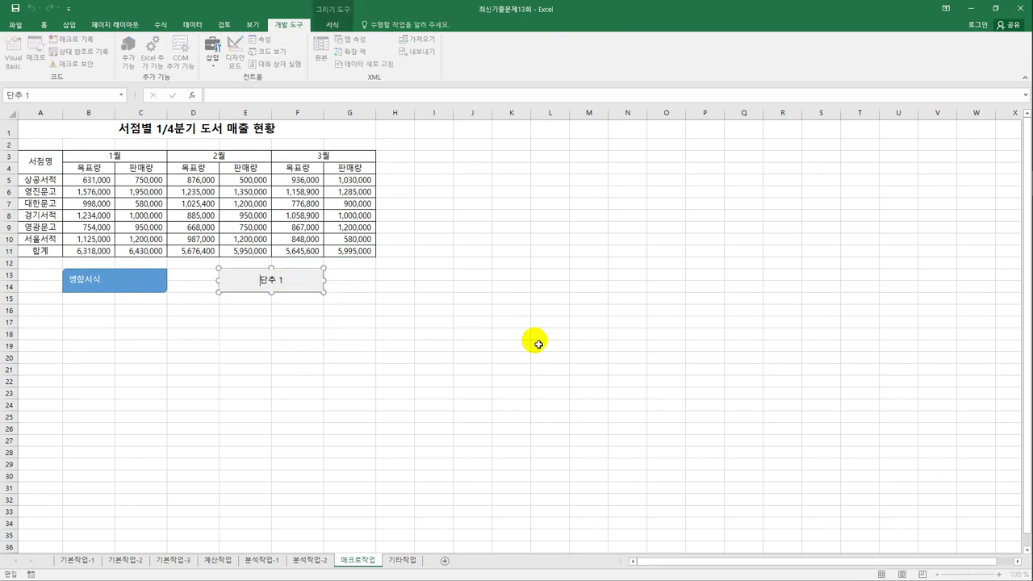
pyautogui.hotkey('ctrl', 'a')
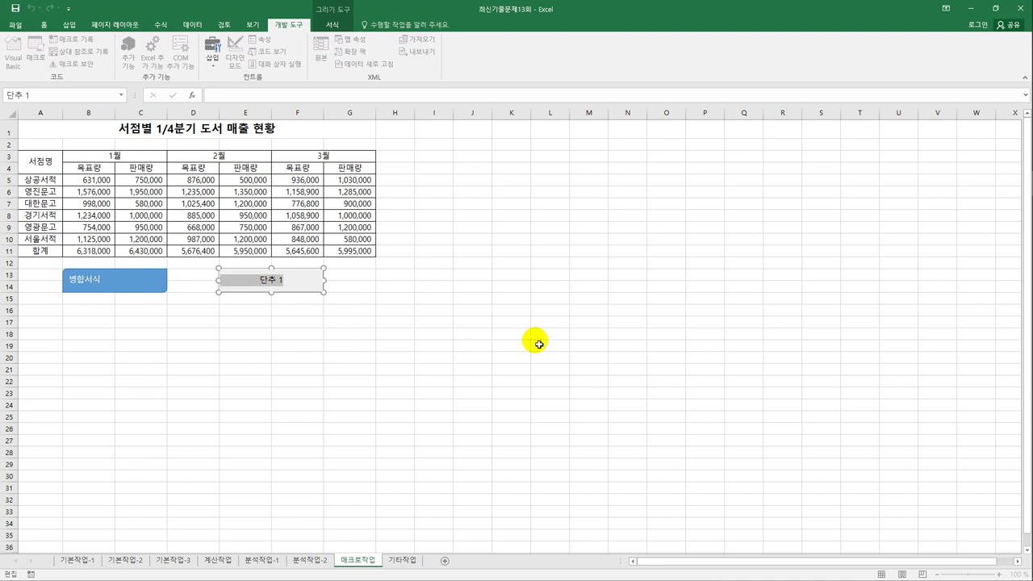
pyautogui.write('합ㄱ')
pyautogui.click(472, 367)
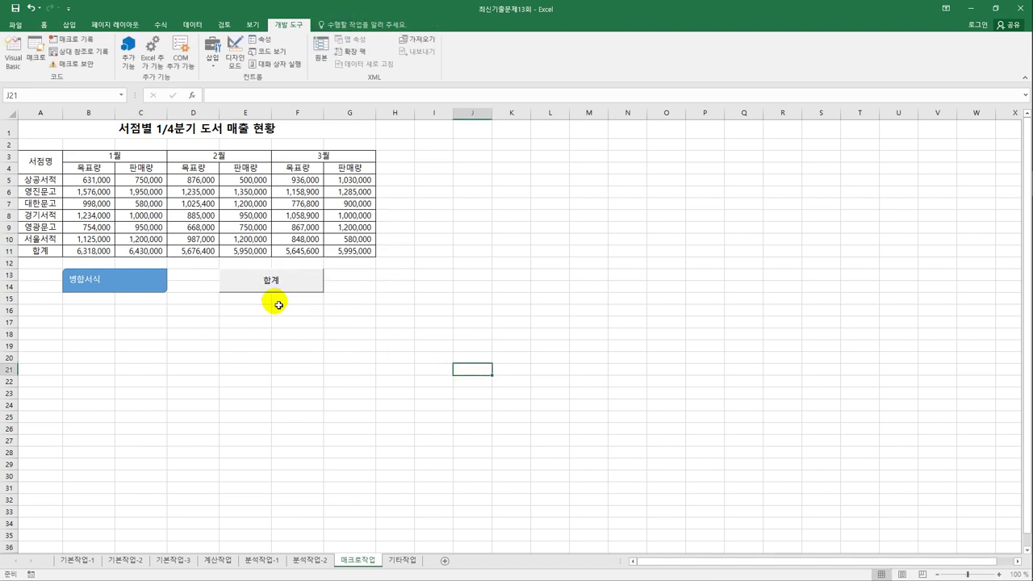
# - On the 기타작업 sheet, add the 상식 column D3:D9 to the existing column chart as additional data
pyautogui.click(402, 565)
pyautogui.click(523, 438)
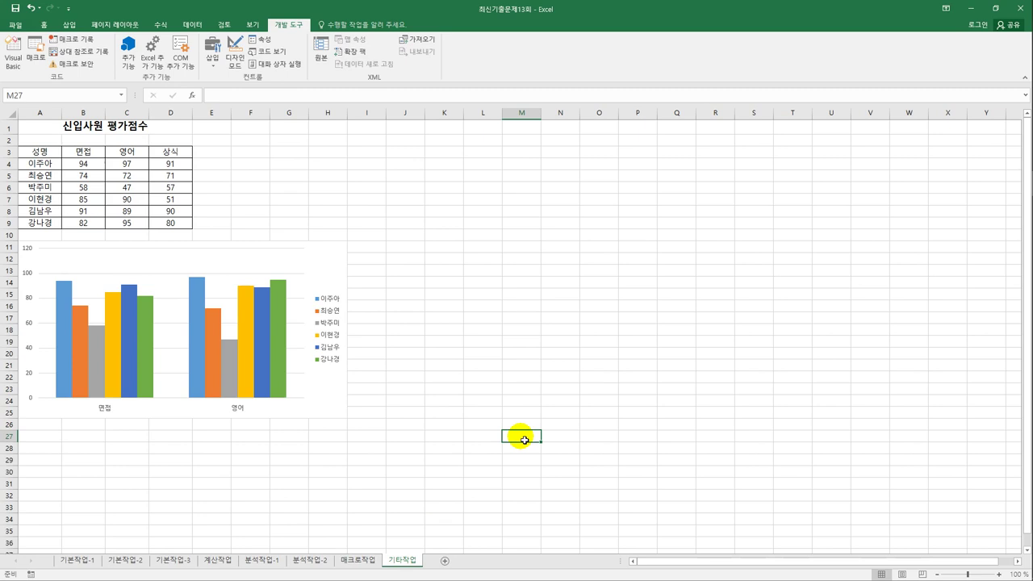
pyautogui.click(316, 272)
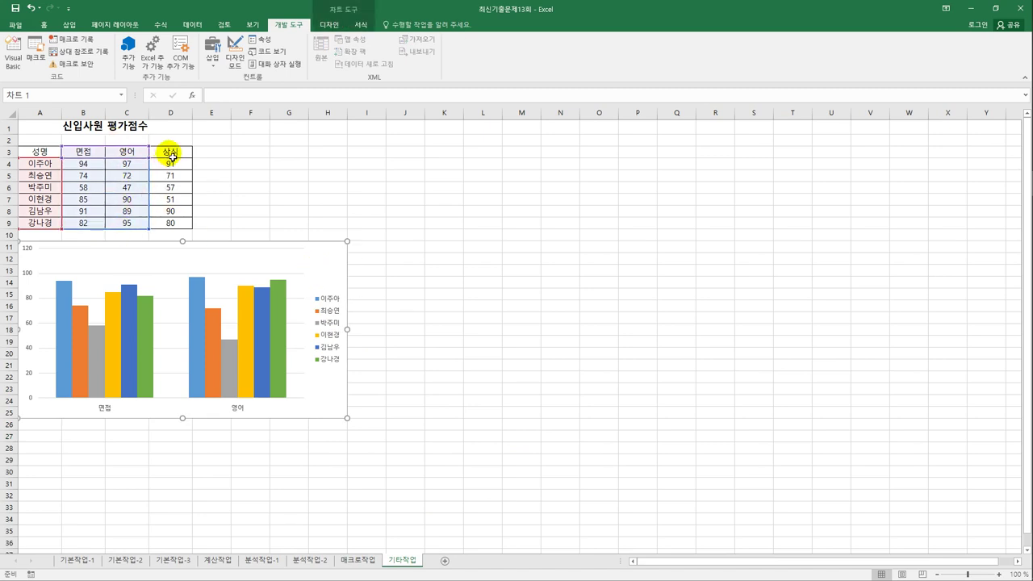
pyautogui.moveTo(171, 156); pyautogui.dragTo(172, 224)
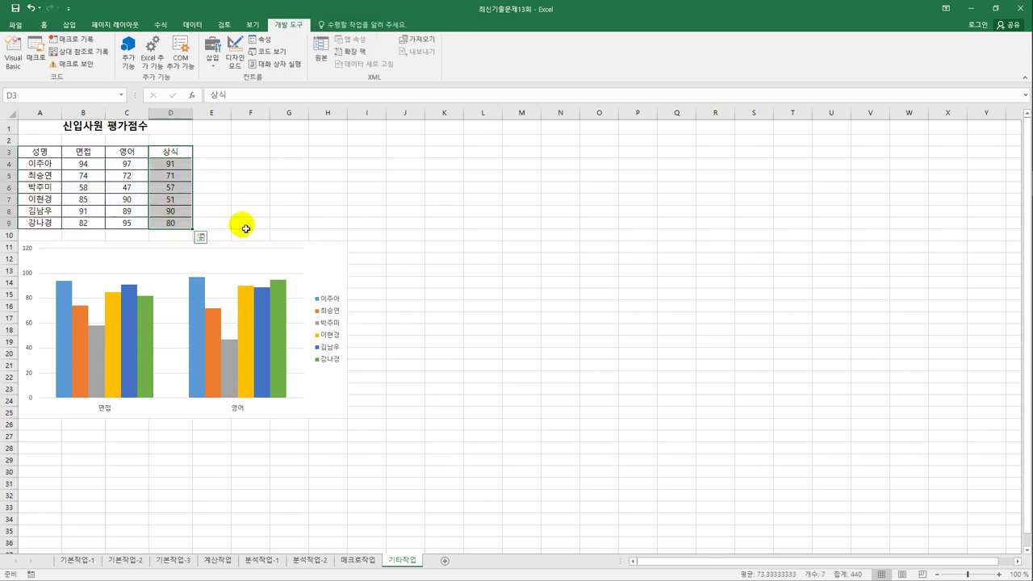
pyautogui.hotkey('ctrl', 'c')
pyautogui.click(333, 279)
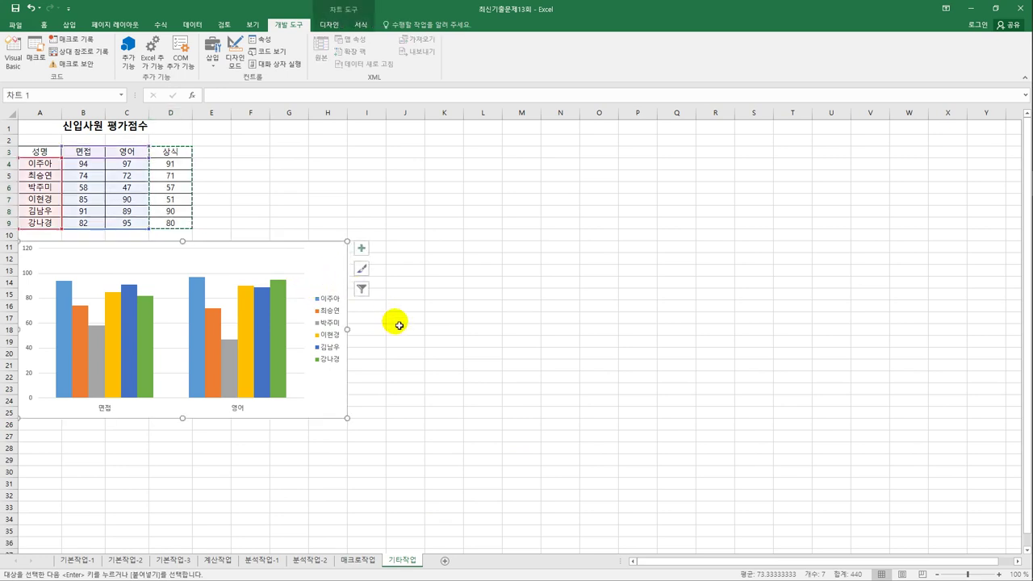
pyautogui.hotkey('ctrl', 'v')
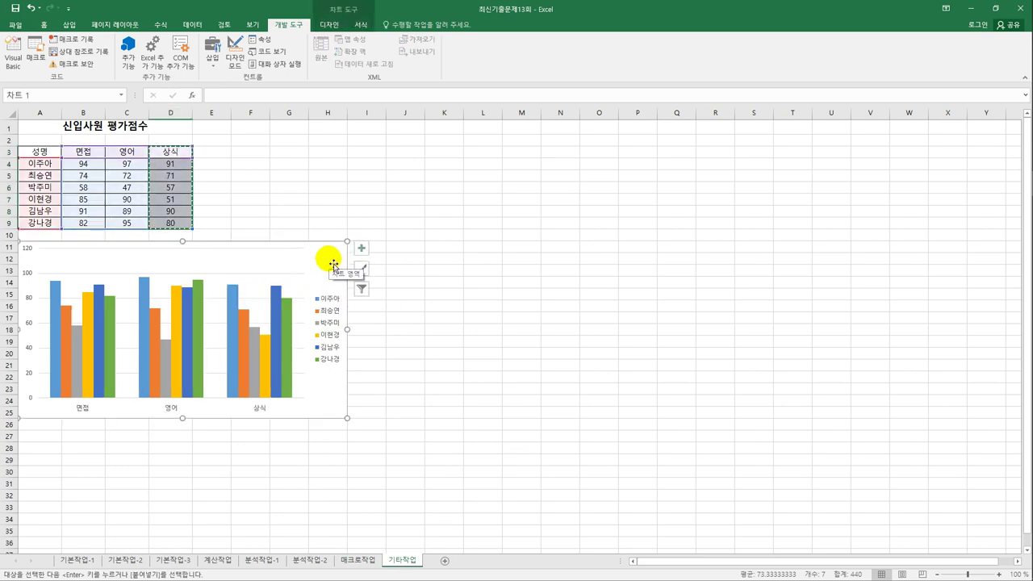
# - Switch the chart's rows and columns with 행/열 전환 and add a 차트 제목 element
pyautogui.click(327, 27)
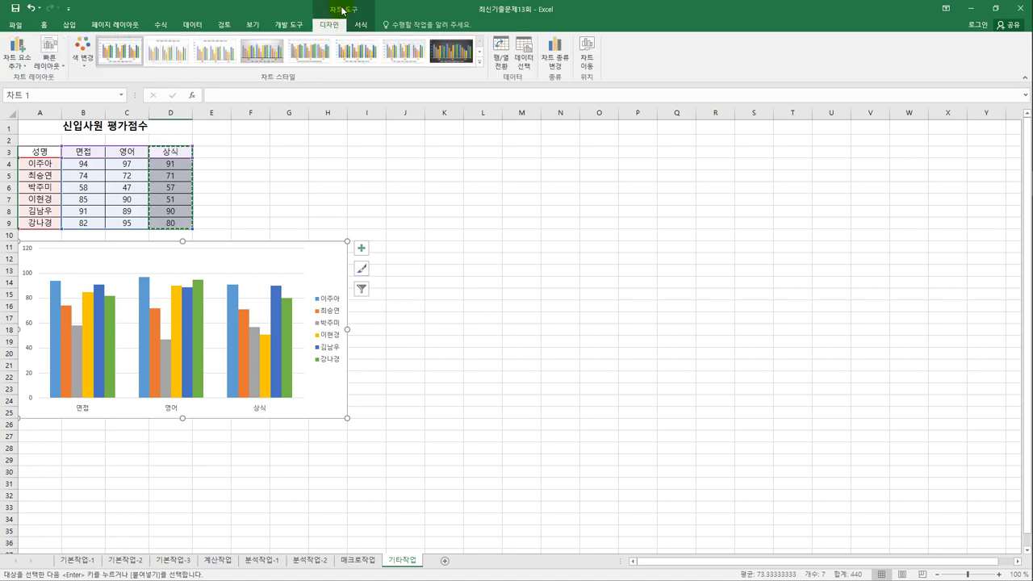
pyautogui.click(499, 64)
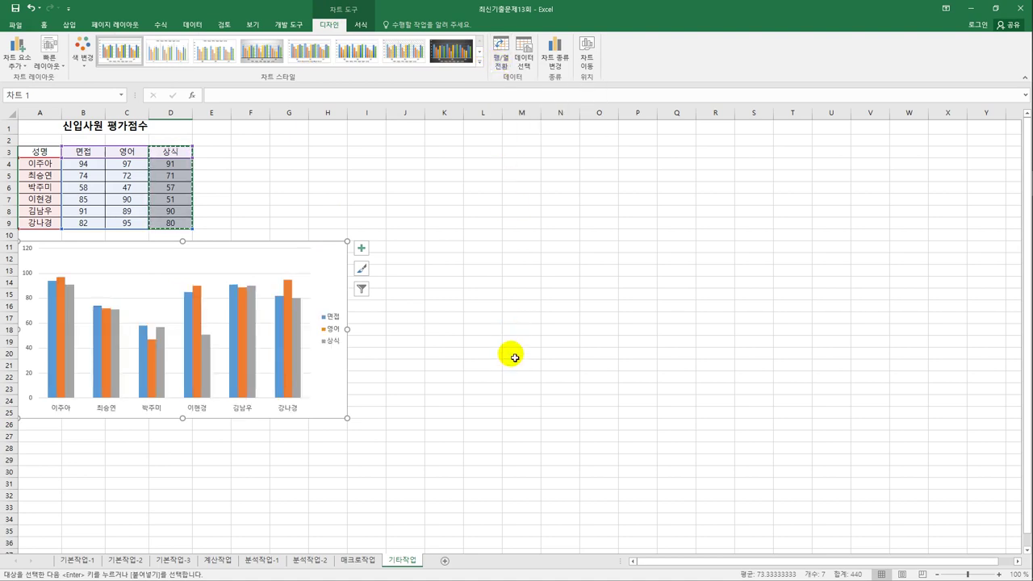
pyautogui.click(356, 254)
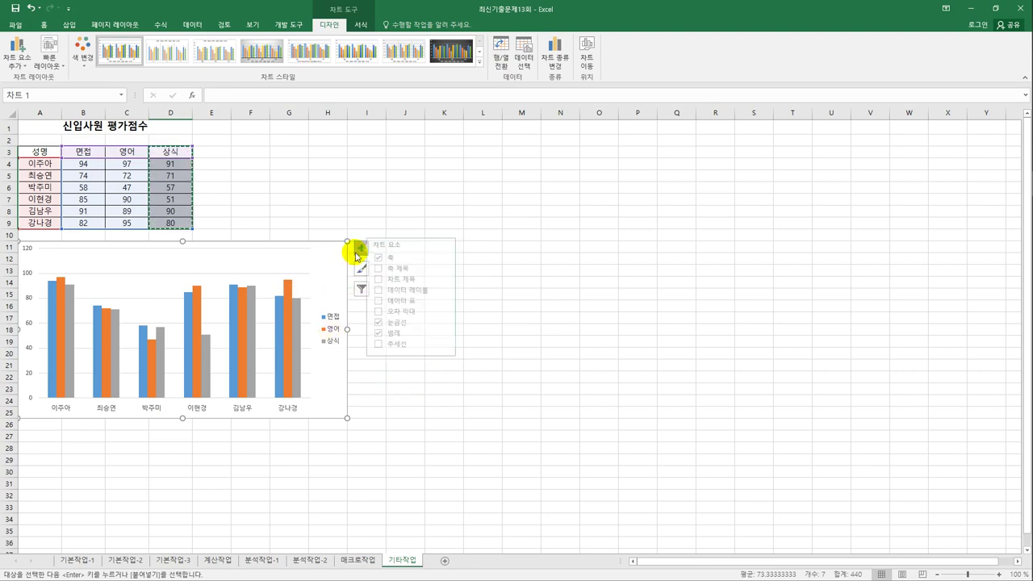
pyautogui.click(423, 279)
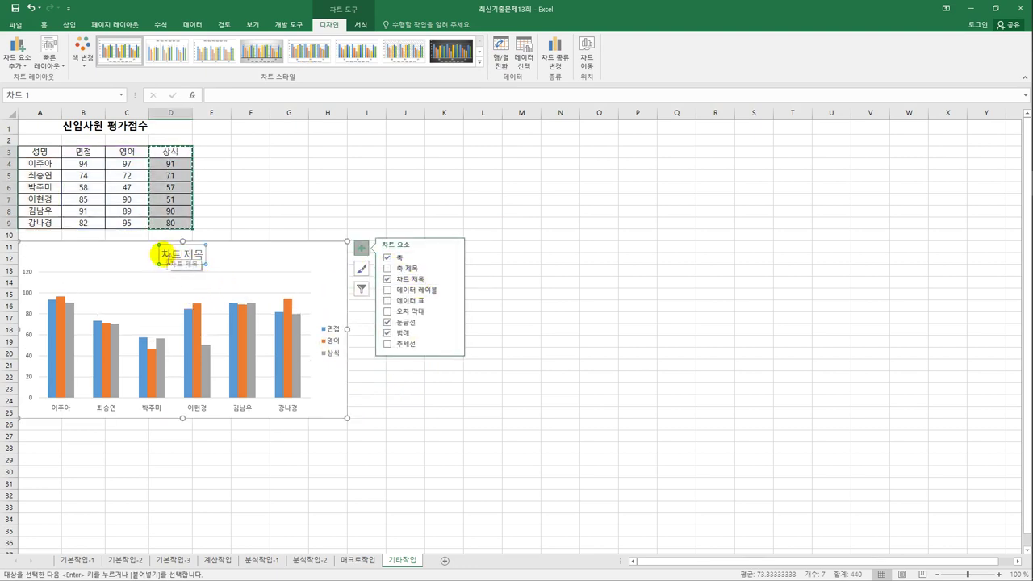
pyautogui.moveTo(161, 254); pyautogui.dragTo(222, 260)
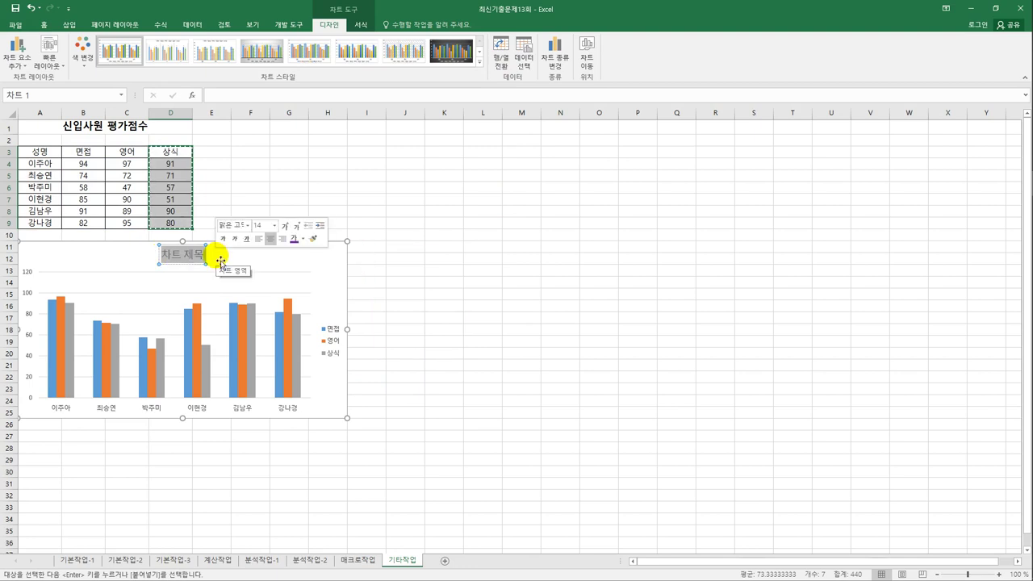
pyautogui.write('신입사원')
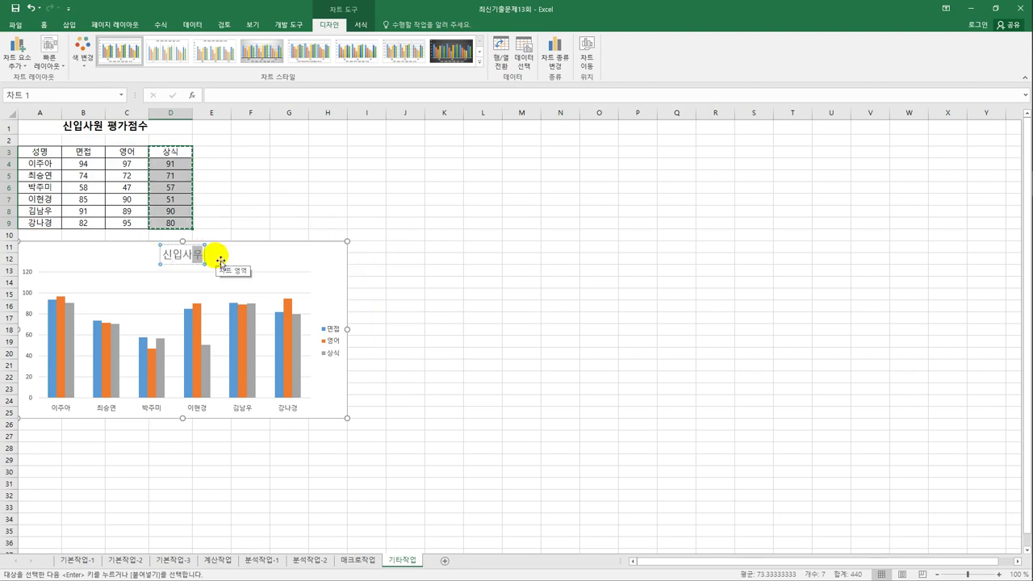
pyautogui.write('평가')
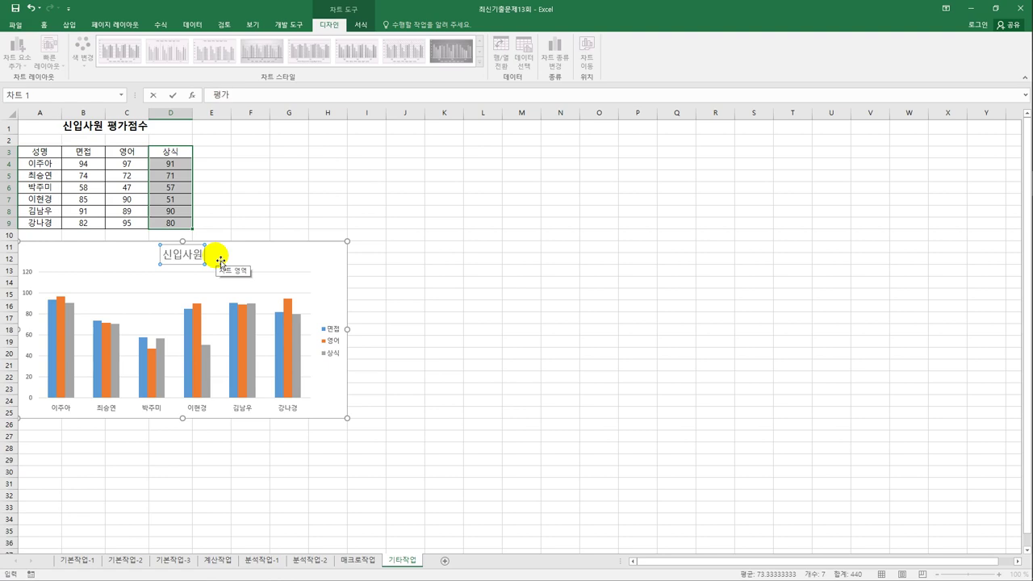
pyautogui.press('Return')
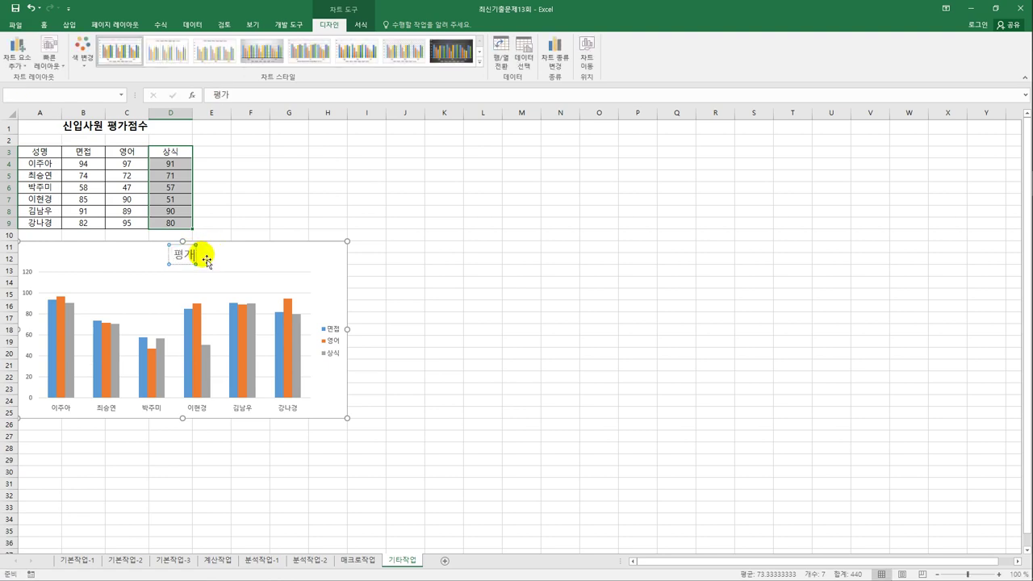
pyautogui.press('BackSpace')
pyautogui.press('BackSpace')
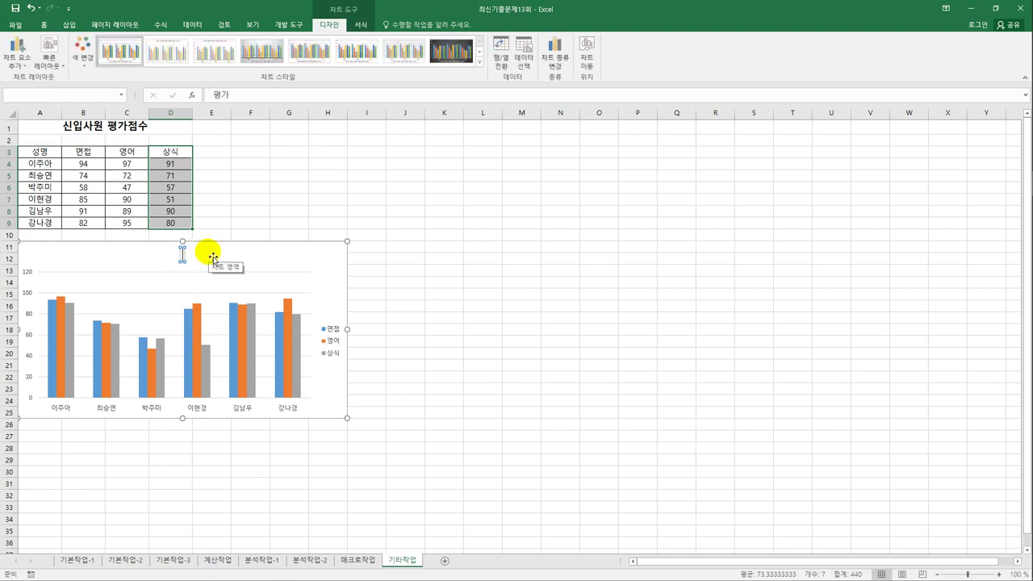
# - Enter 신입사원 평가점수 as the chart title
pyautogui.write('신입사원')
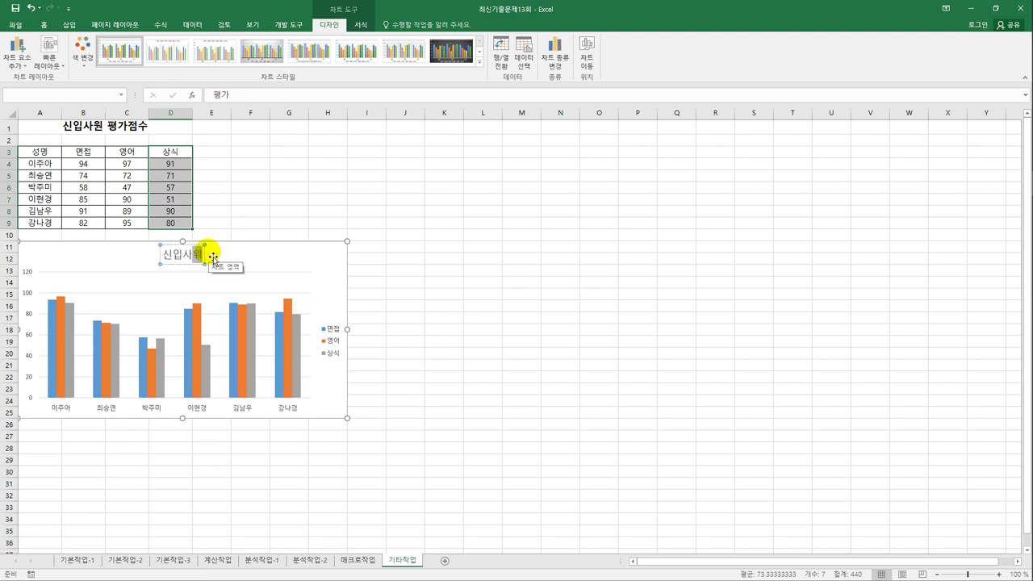
pyautogui.write(' 평가점수')
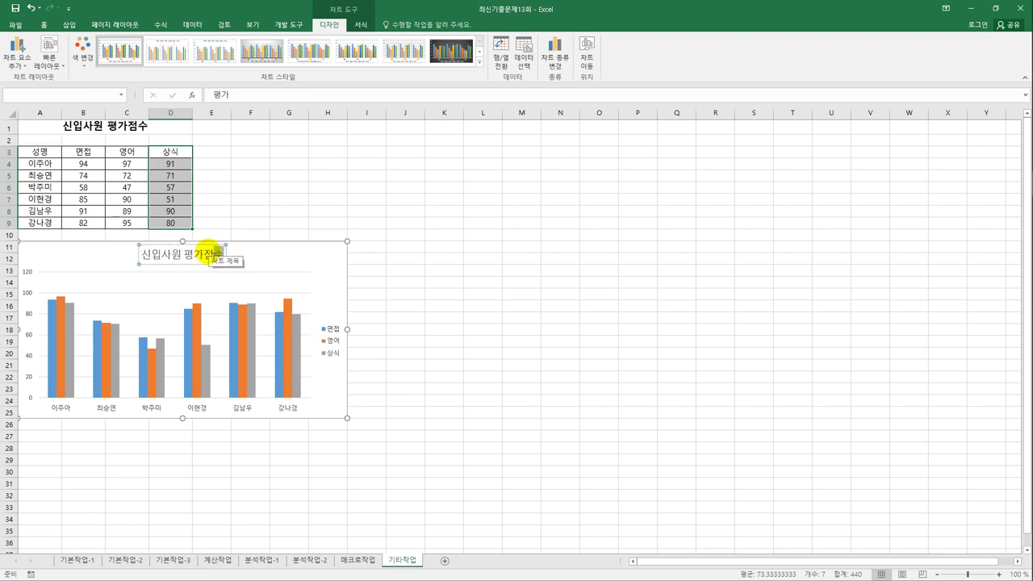
pyautogui.click(283, 263)
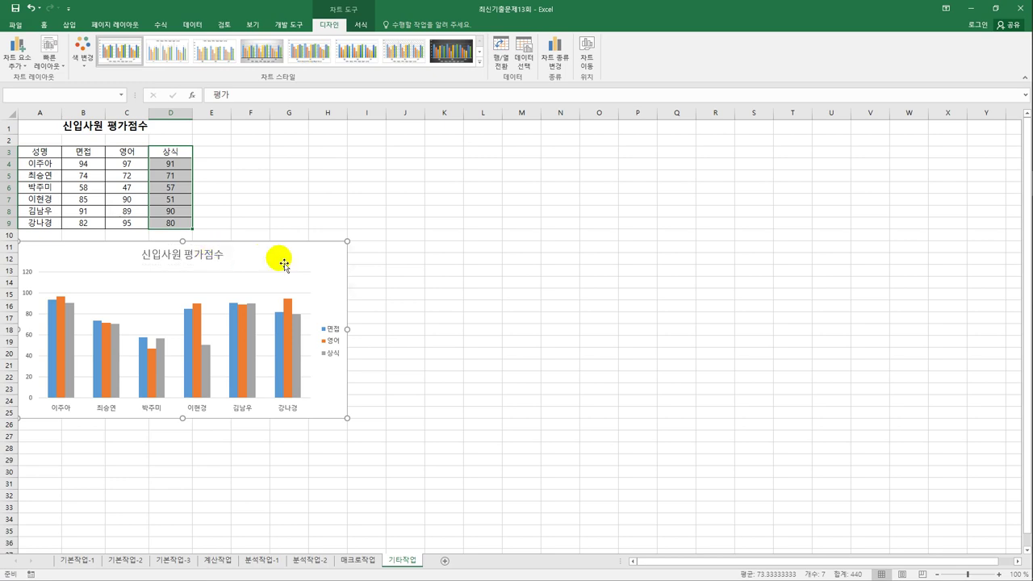
# - Add 기본 가로 and 기본 세로 axis titles to the chart
pyautogui.click(362, 249)
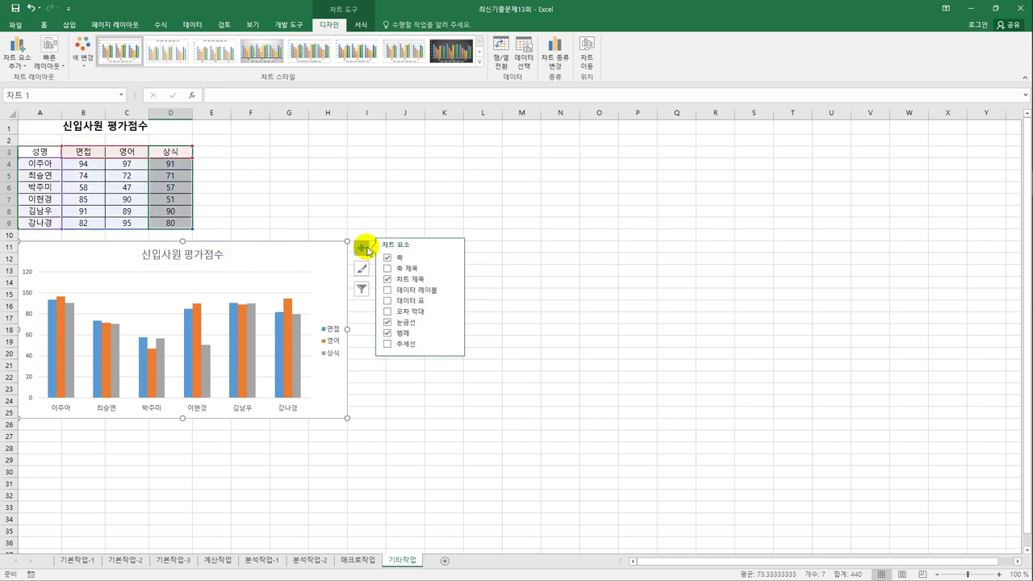
pyautogui.click(452, 268)
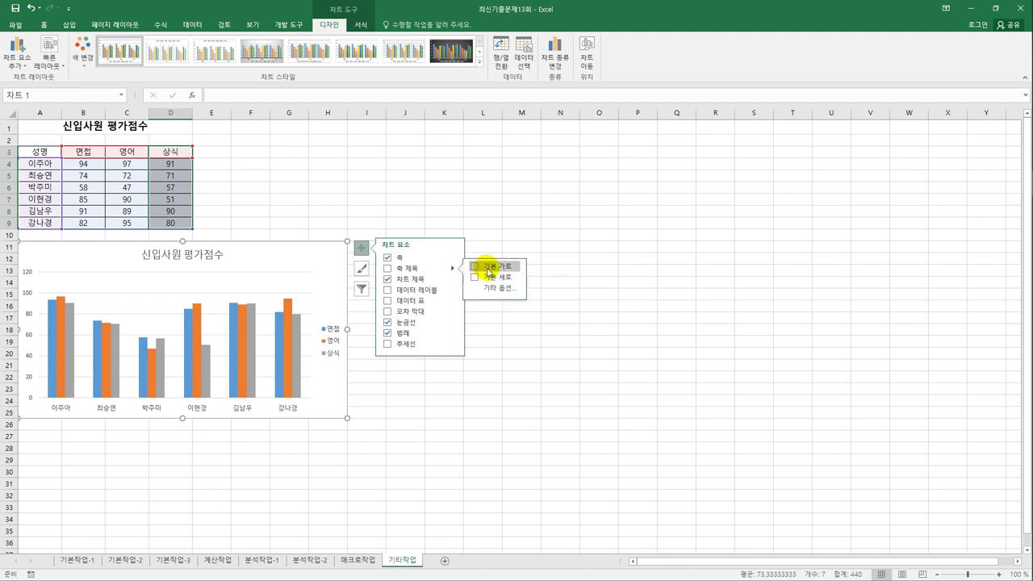
pyautogui.click(487, 267)
pyautogui.click(492, 276)
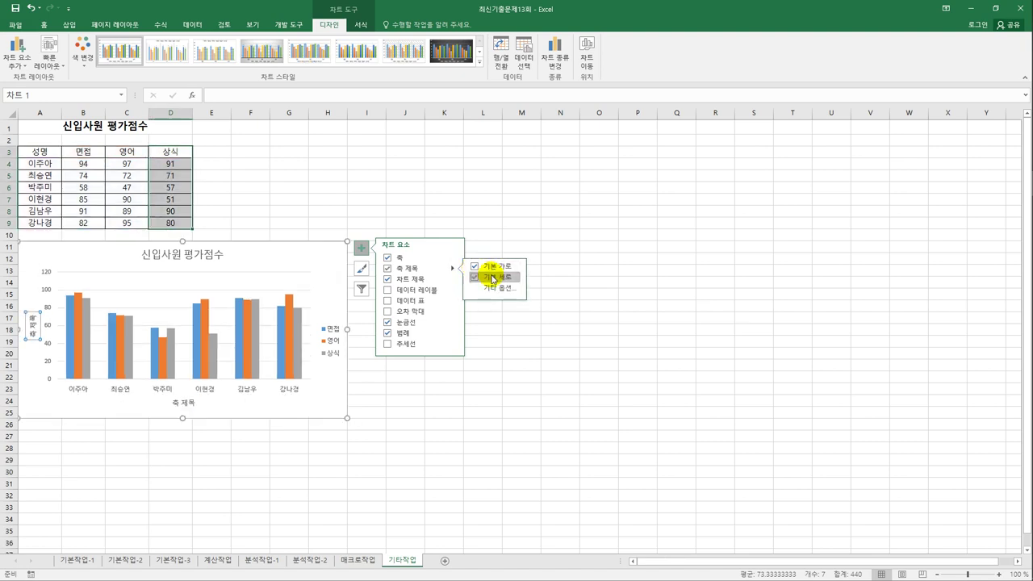
# - Replace the horizontal axis title text with 성명 and the vertical axis title text with 점수
pyautogui.click(195, 405)
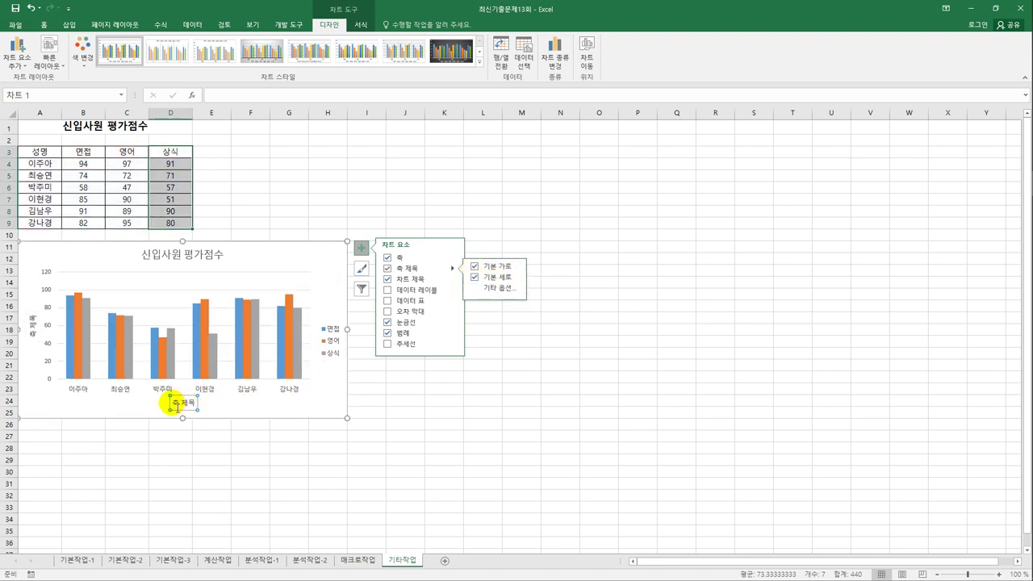
pyautogui.moveTo(170, 403); pyautogui.dragTo(198, 407)
pyautogui.write('성명')
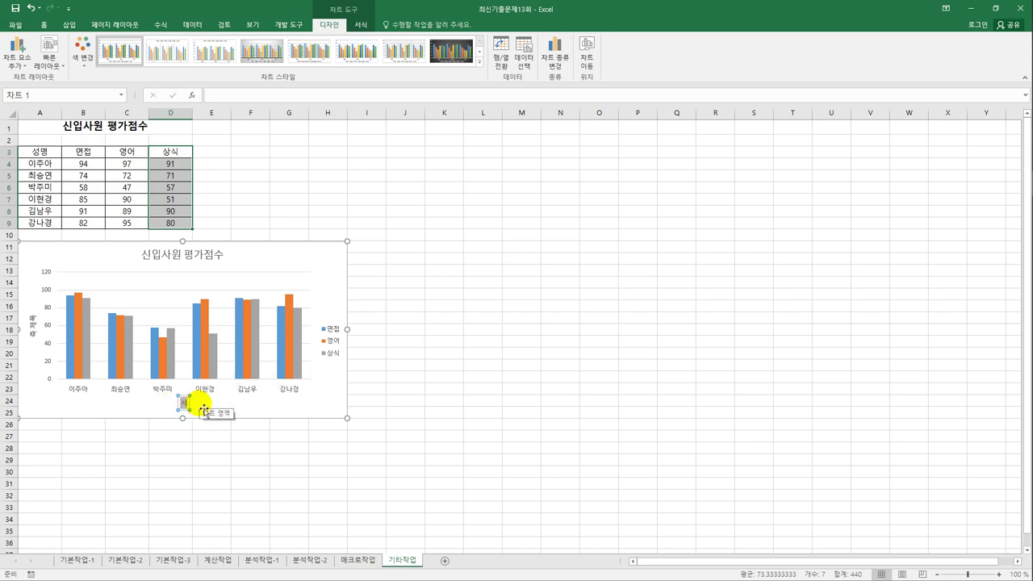
pyautogui.click(33, 321)
pyautogui.moveTo(33, 315); pyautogui.dragTo(38, 342)
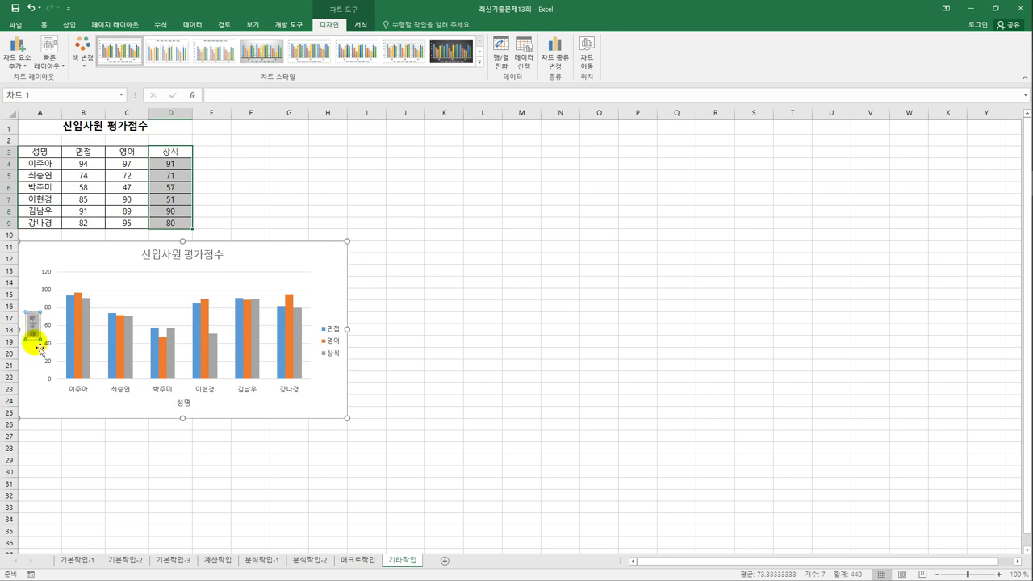
pyautogui.write('점수')
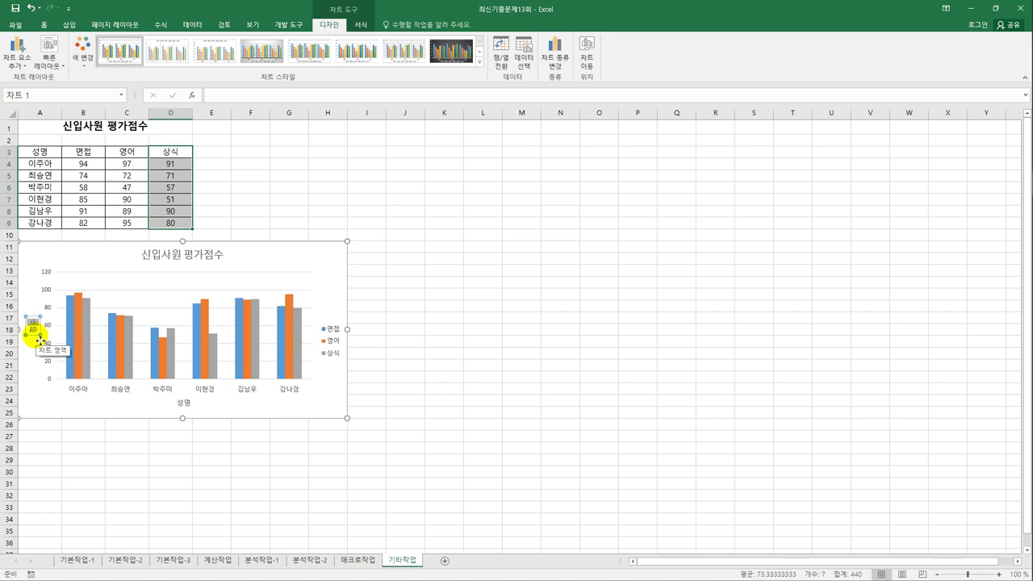
pyautogui.click(40, 342)
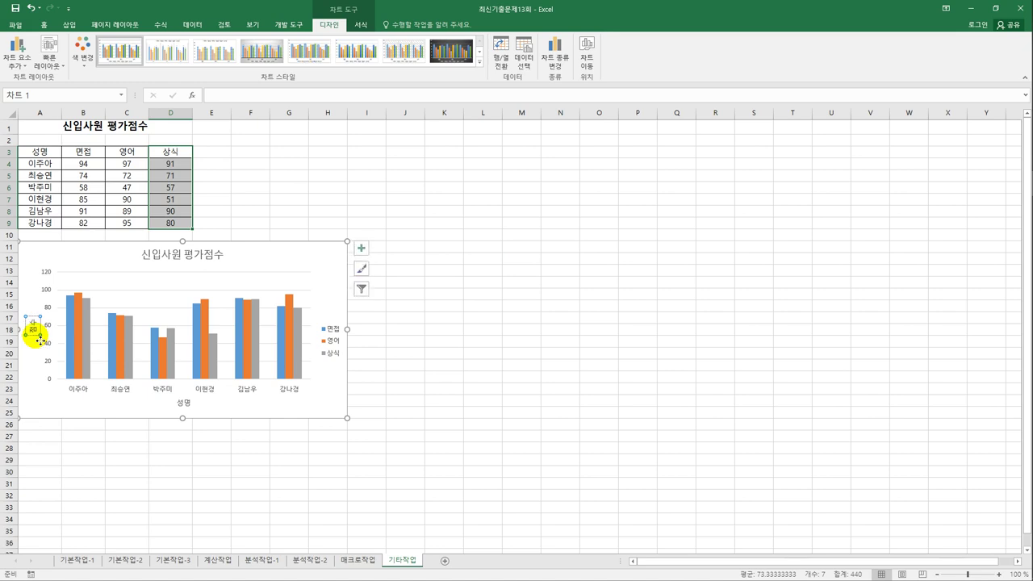
# - Set the 텍스트 방향 of the 점수 axis title to 세로
pyautogui.rightClick(35, 333)
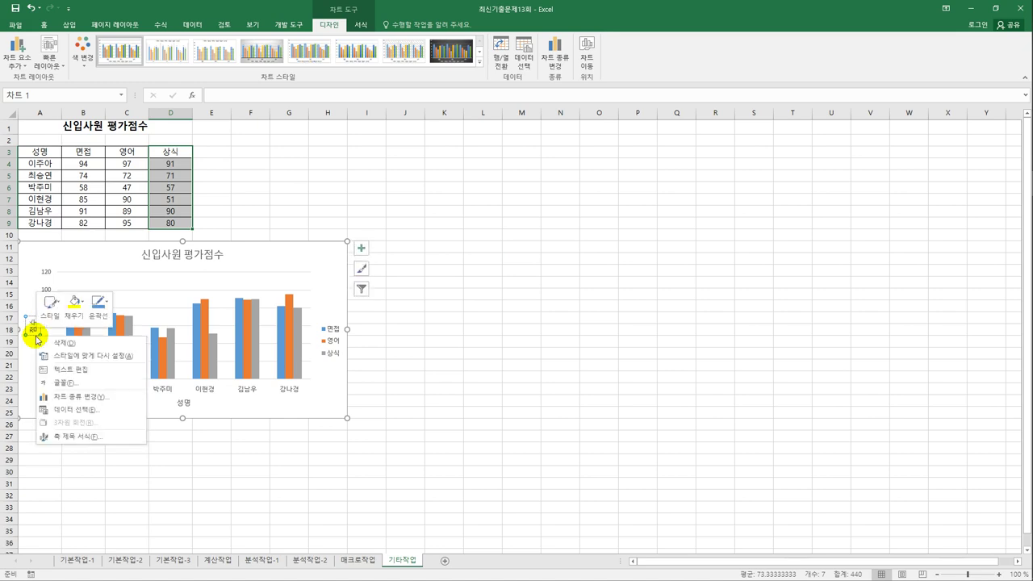
pyautogui.click(73, 437)
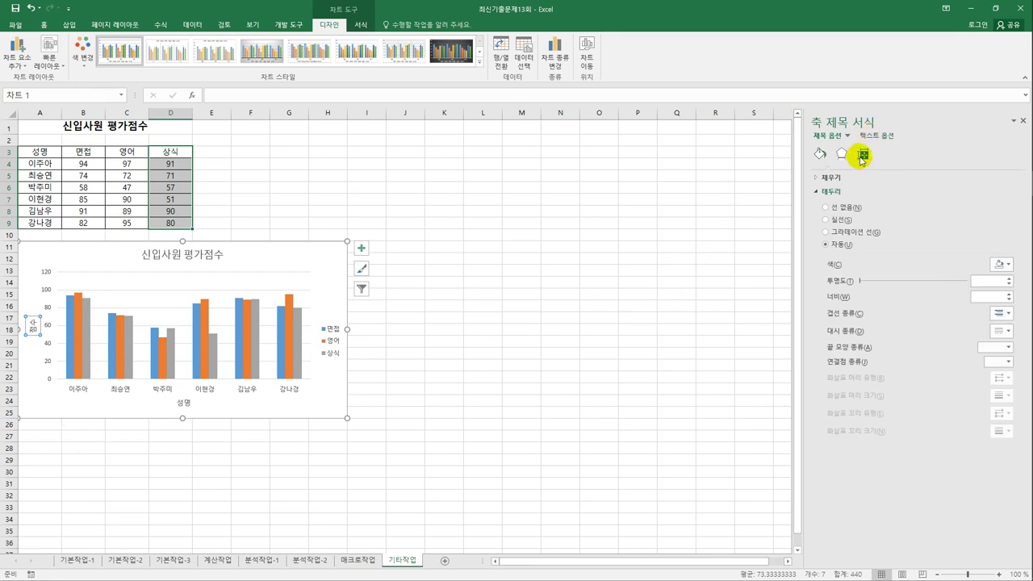
pyautogui.click(862, 156)
pyautogui.click(973, 207)
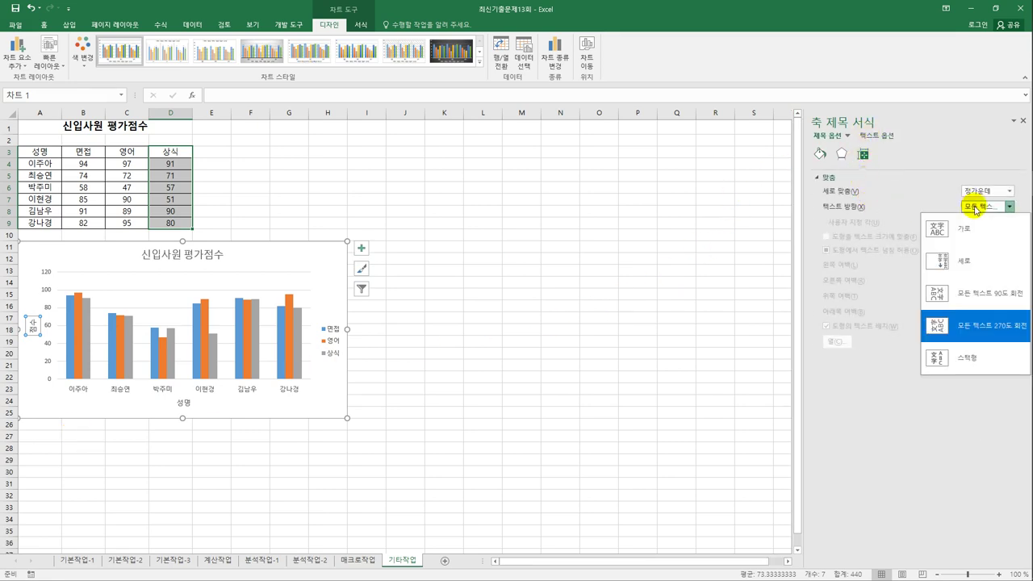
pyautogui.click(963, 259)
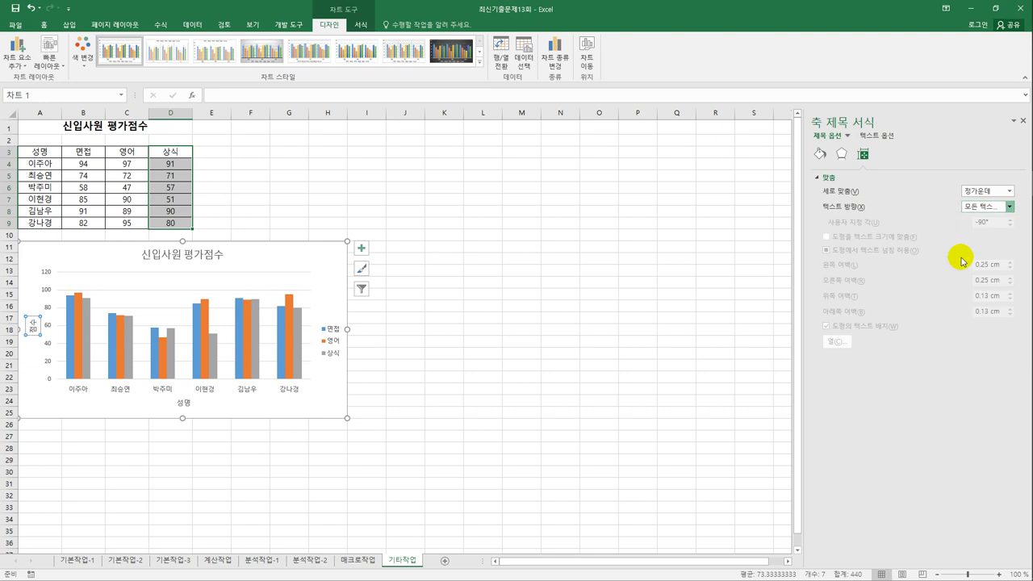
pyautogui.click(485, 443)
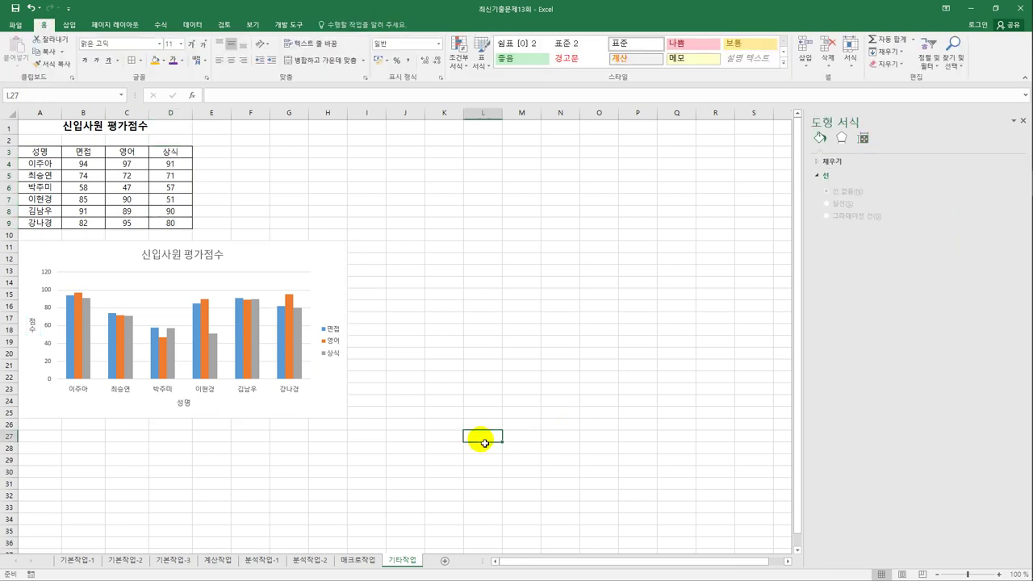
# - Add data labels to all chart series, positioned at 바깥쪽 끝에
pyautogui.click(335, 270)
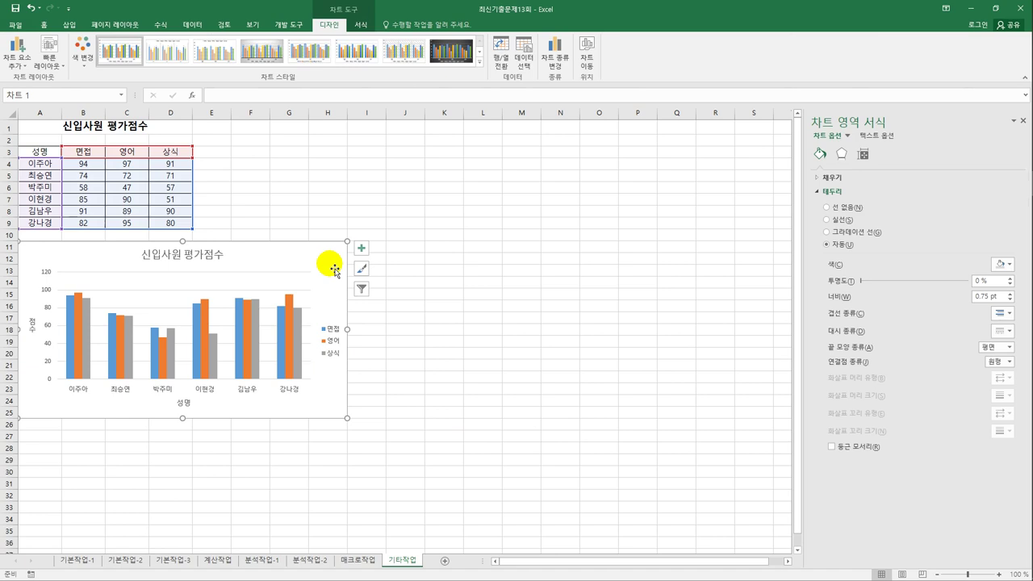
pyautogui.click(361, 250)
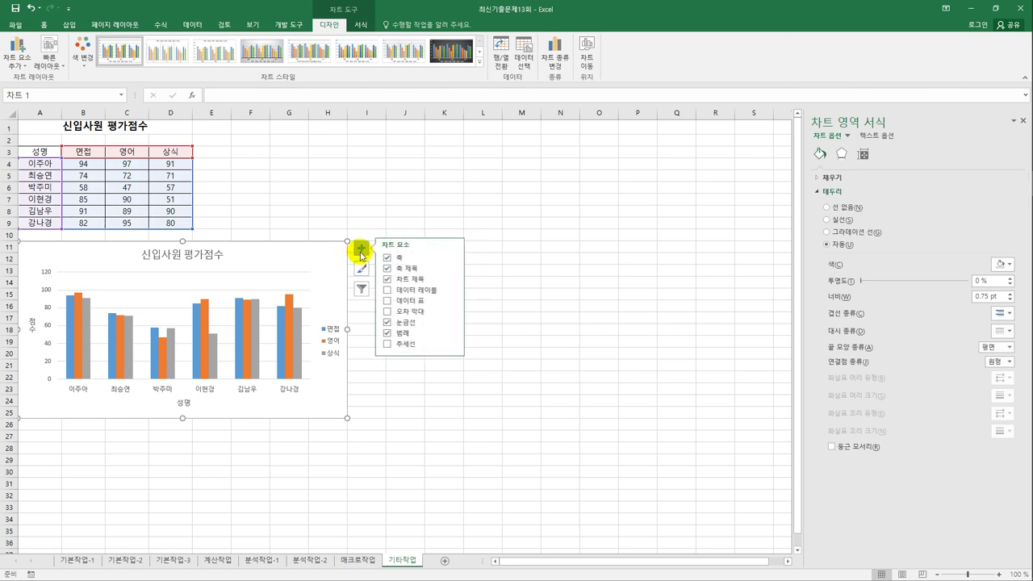
pyautogui.click(453, 289)
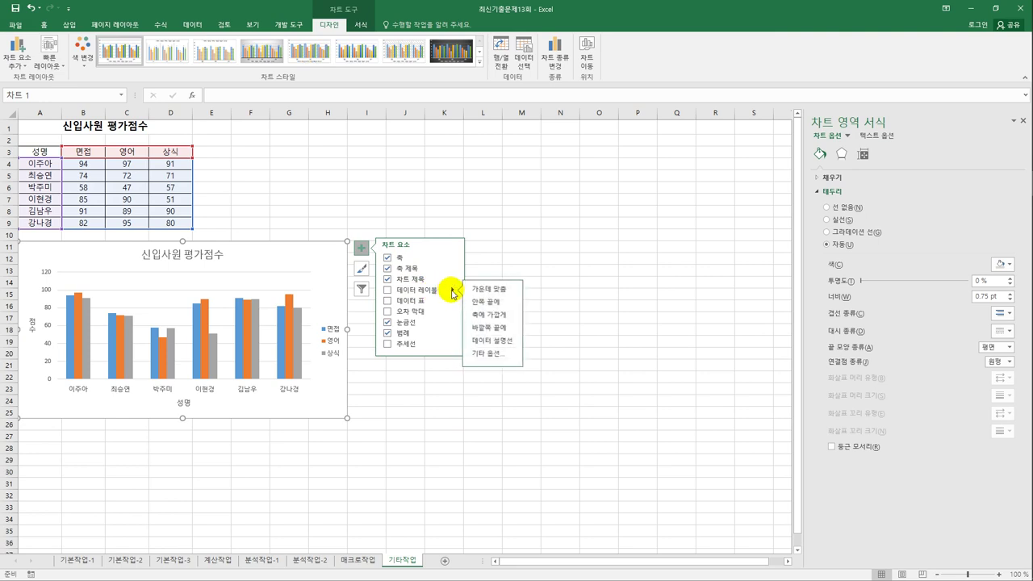
pyautogui.click(493, 327)
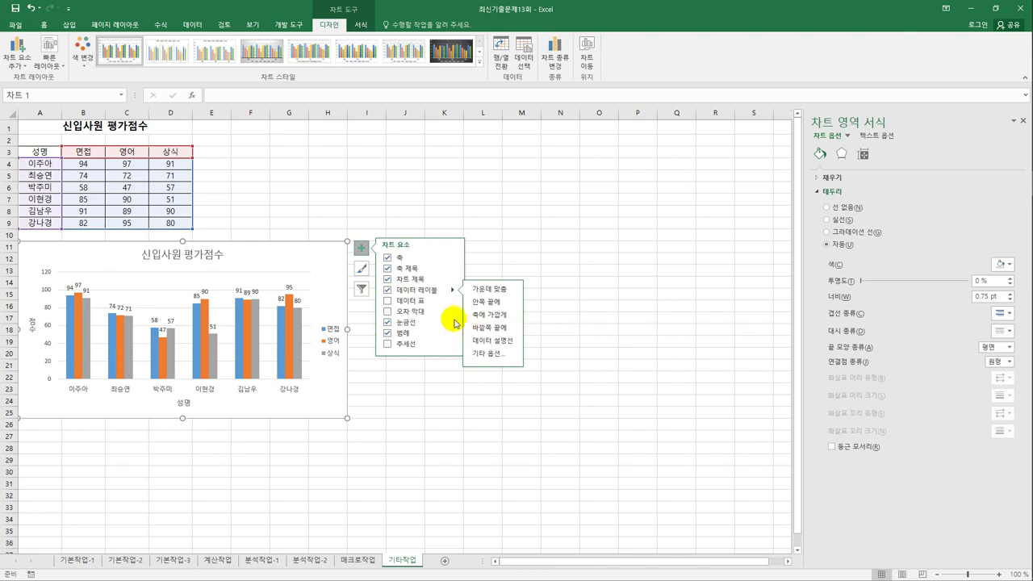
# - Position the chart legend at 위쪽 and apply the light blue theme shape style with a thin blue outline and black text to it
pyautogui.moveTo(452, 334)
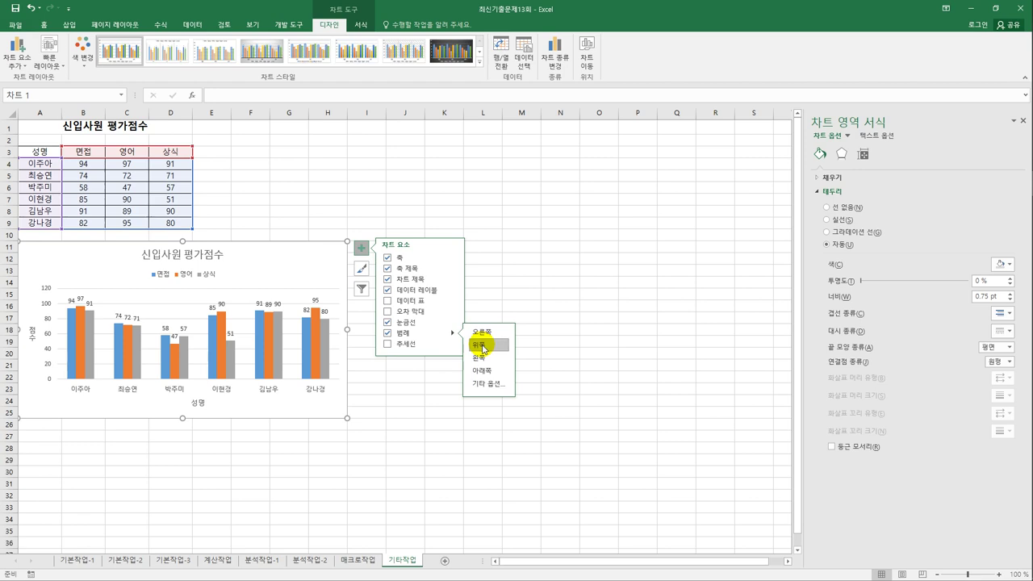
pyautogui.click(209, 276)
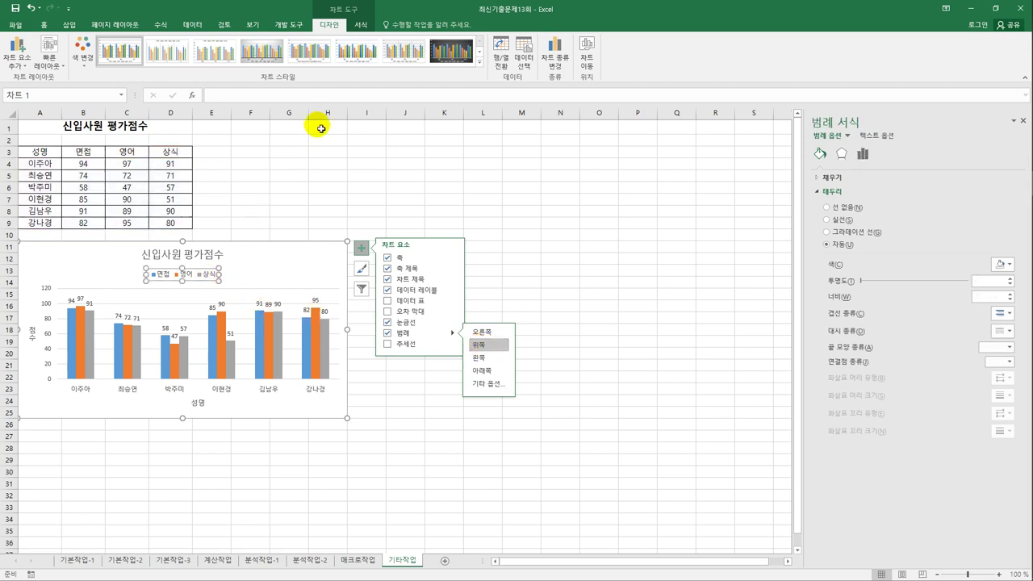
pyautogui.click(352, 29)
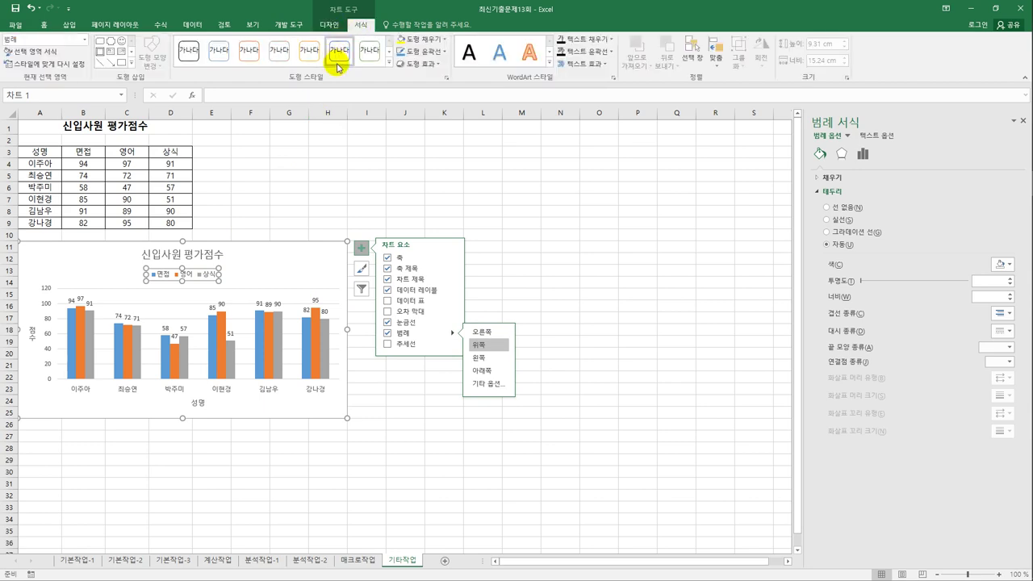
pyautogui.click(388, 63)
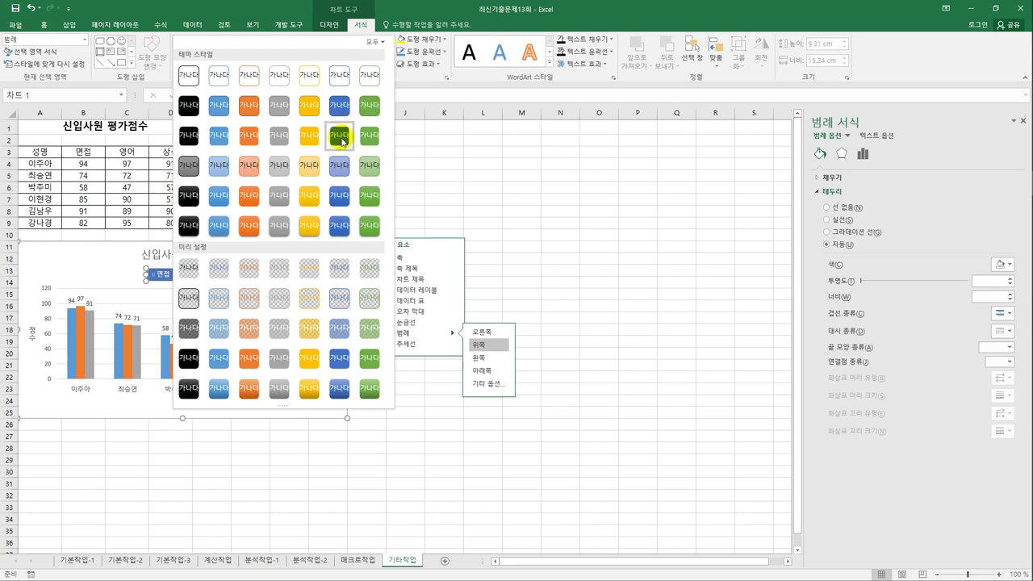
pyautogui.click(216, 173)
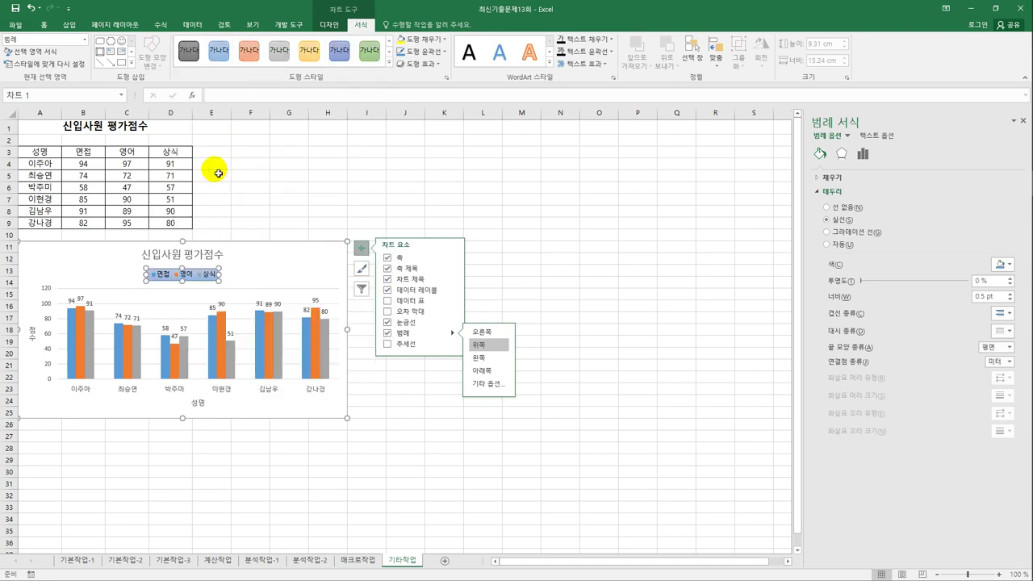
# - Give the chart area border rounded corners (둥근 모서리) and deselect the chart
pyautogui.click(330, 267)
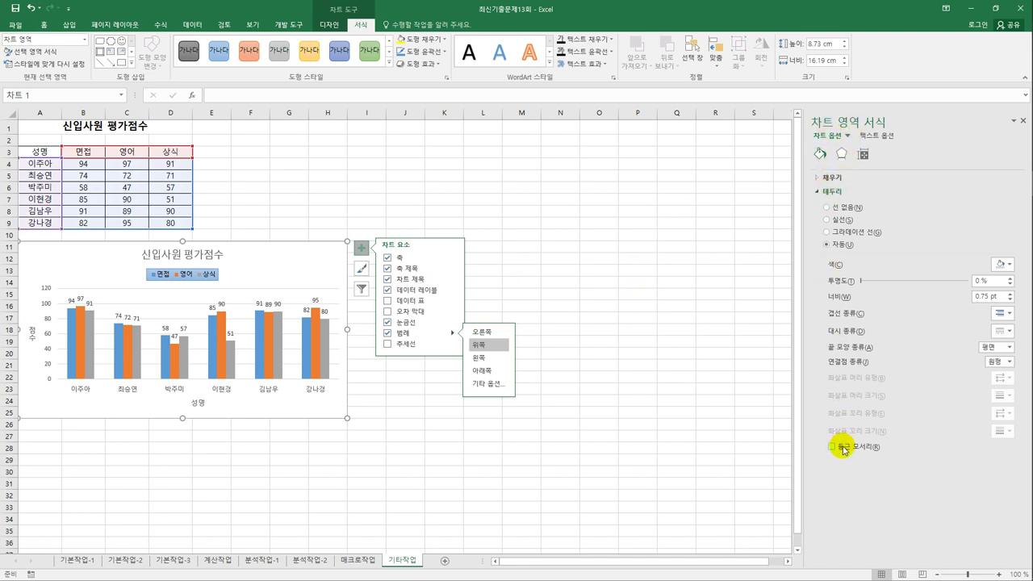
pyautogui.click(831, 446)
pyautogui.click(483, 452)
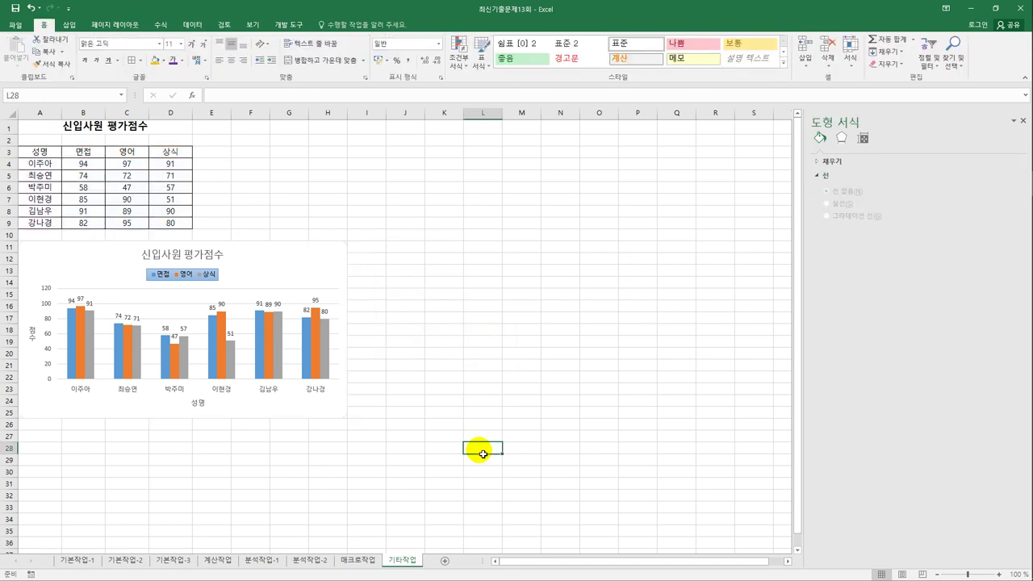